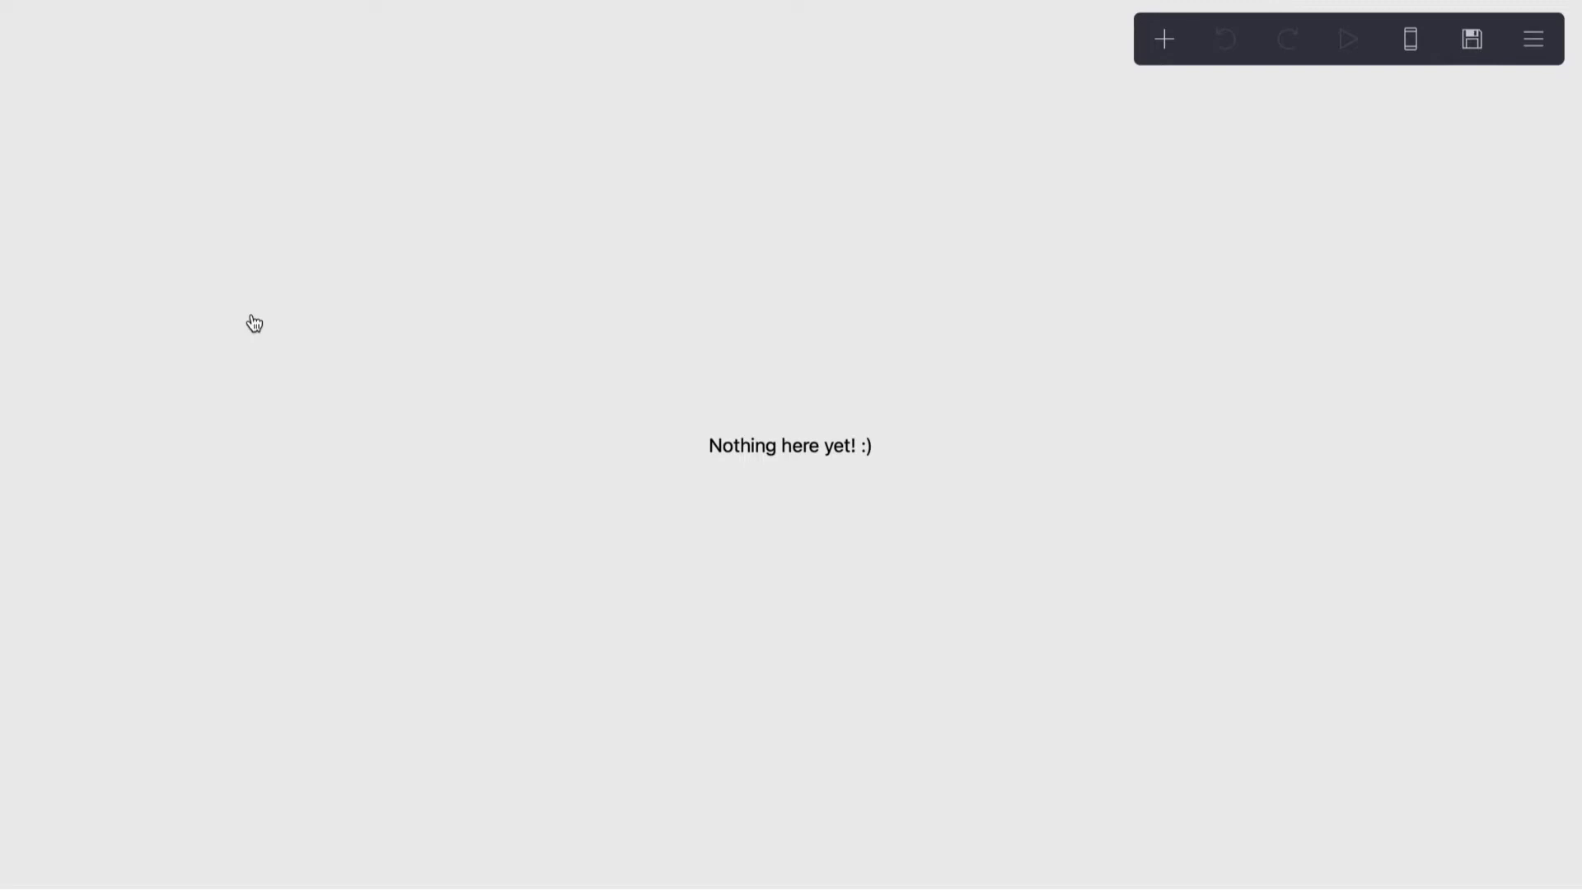
Set the background color to #FFFFFF and delete the placeholder text "Nothing here yet! :)"
left_click(251, 317)
left_click(126, 318)
left_click_drag(106, 446, 9, 195)
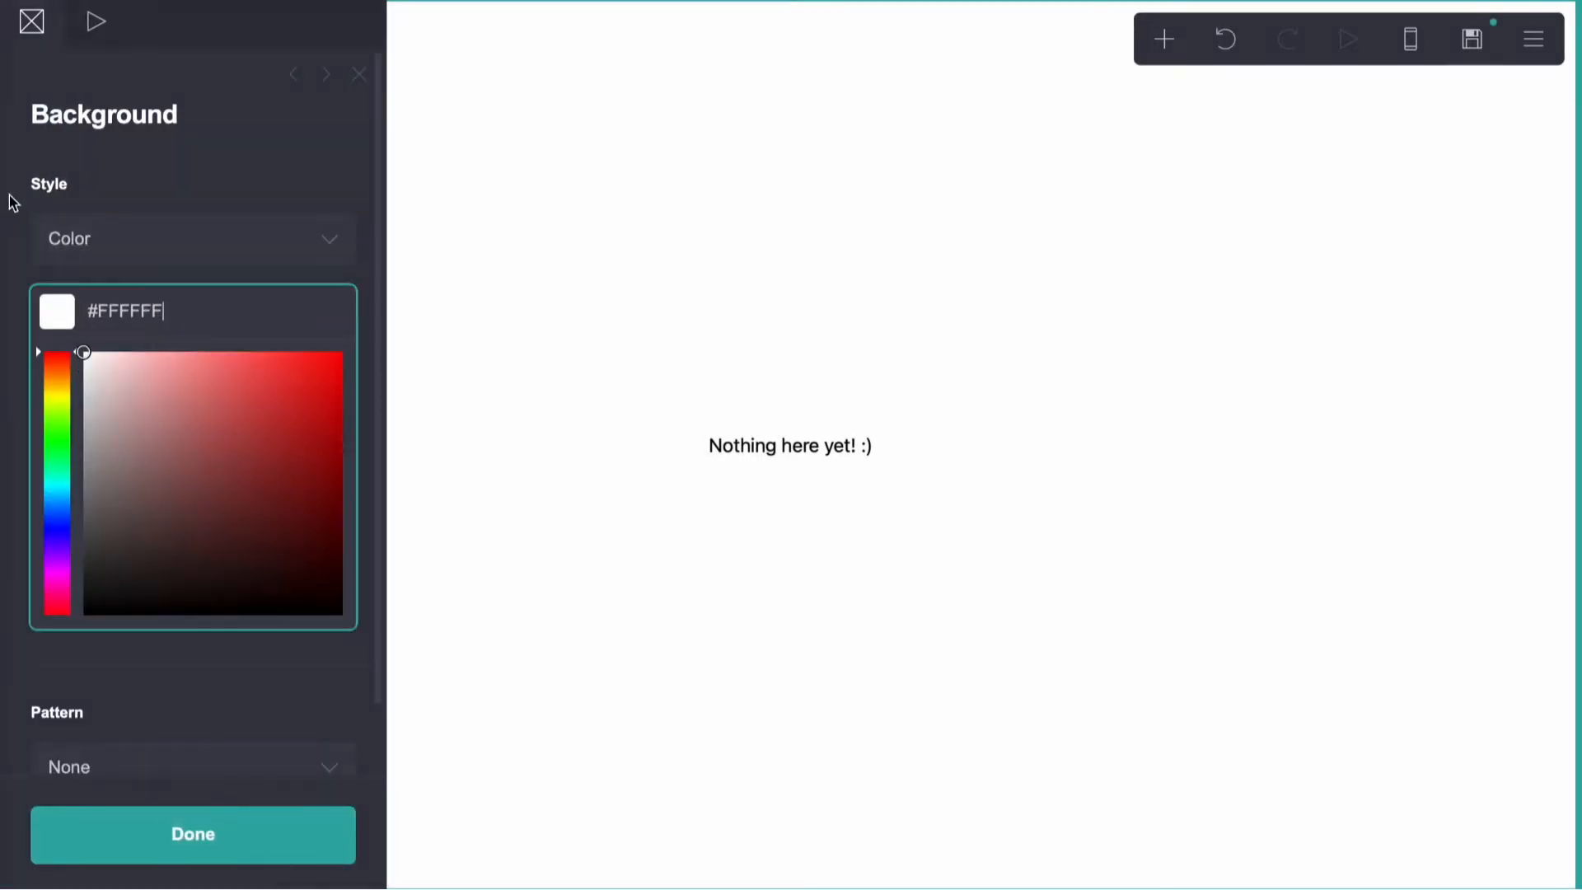
left_click(324, 146)
left_click(358, 75)
left_click(788, 445)
left_click(97, 839)
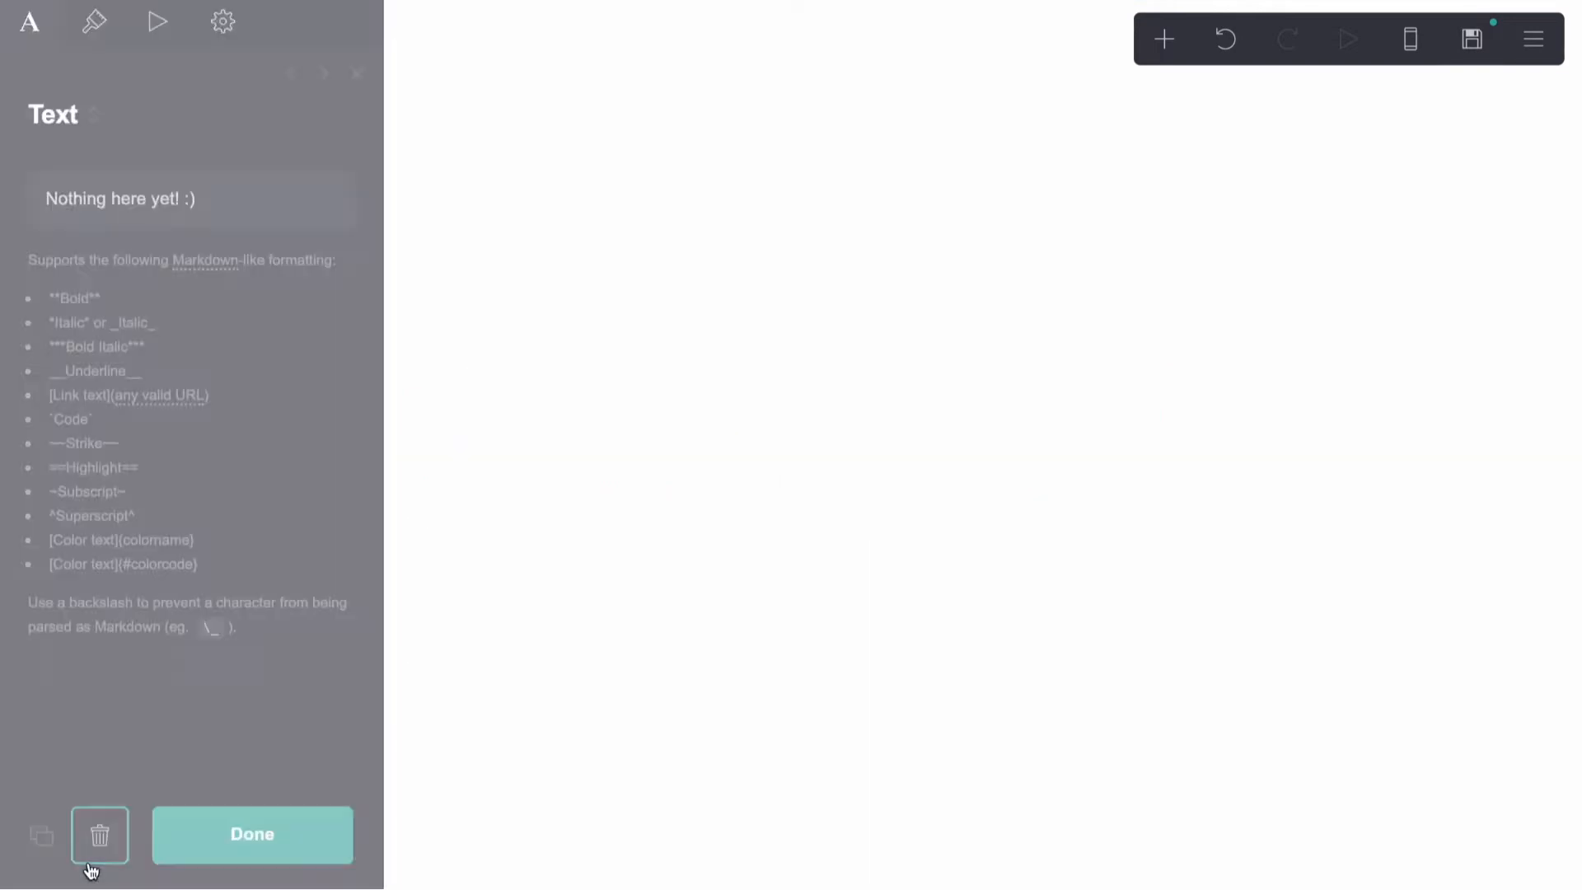
Set the page width to 25 and both its vertical and horizontal padding to 1.5
left_click(1534, 39)
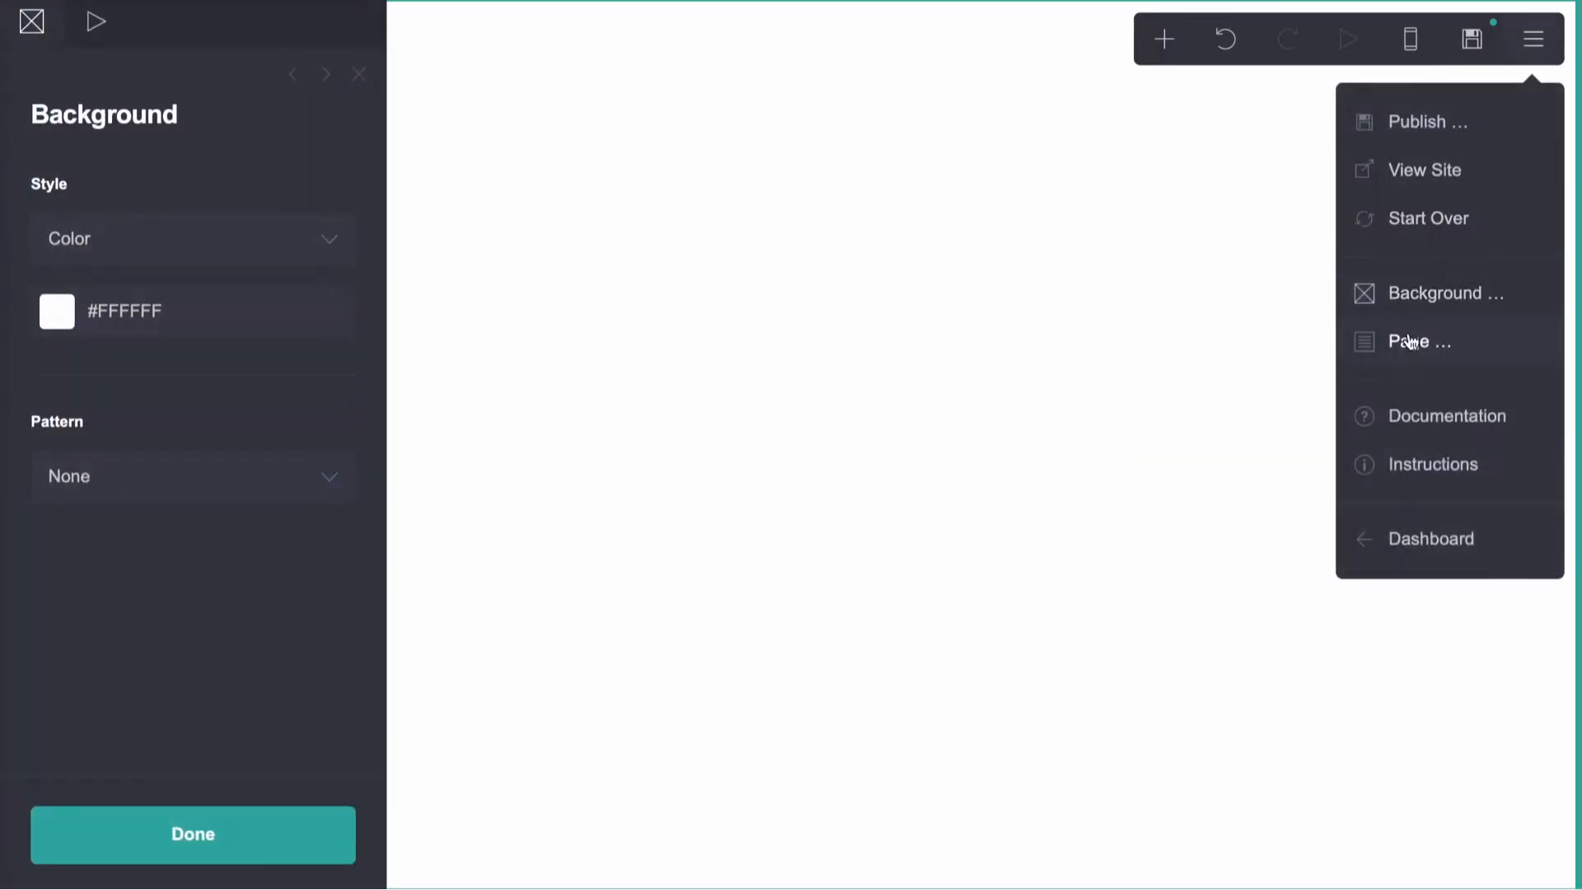
left_click(1406, 339)
left_click(360, 486)
type("25")
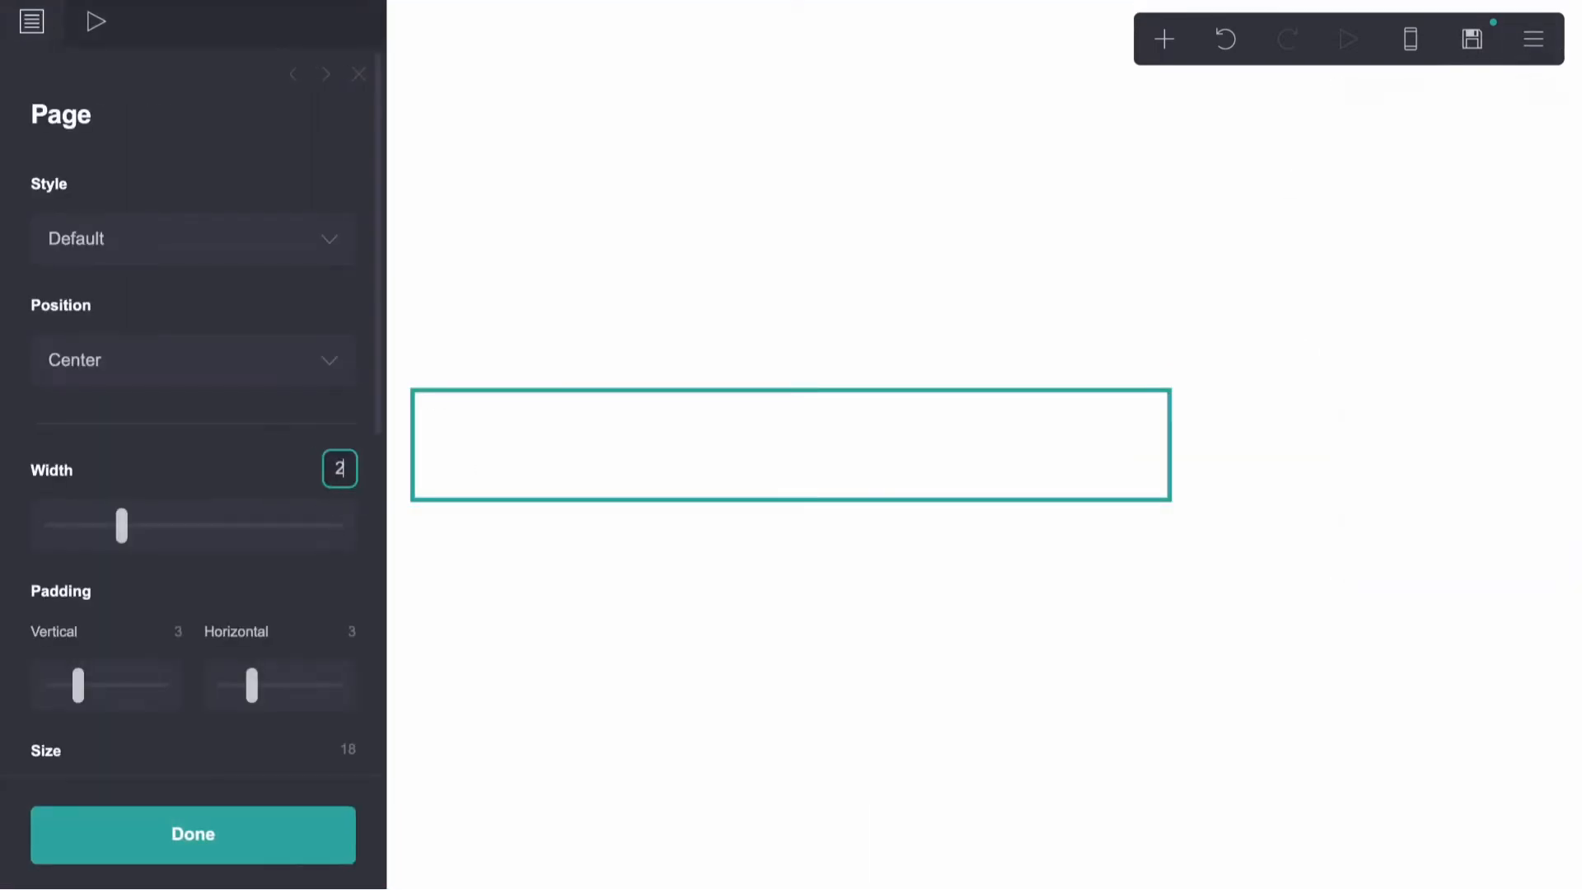
key("Return")
type("1.5")
key("Return")
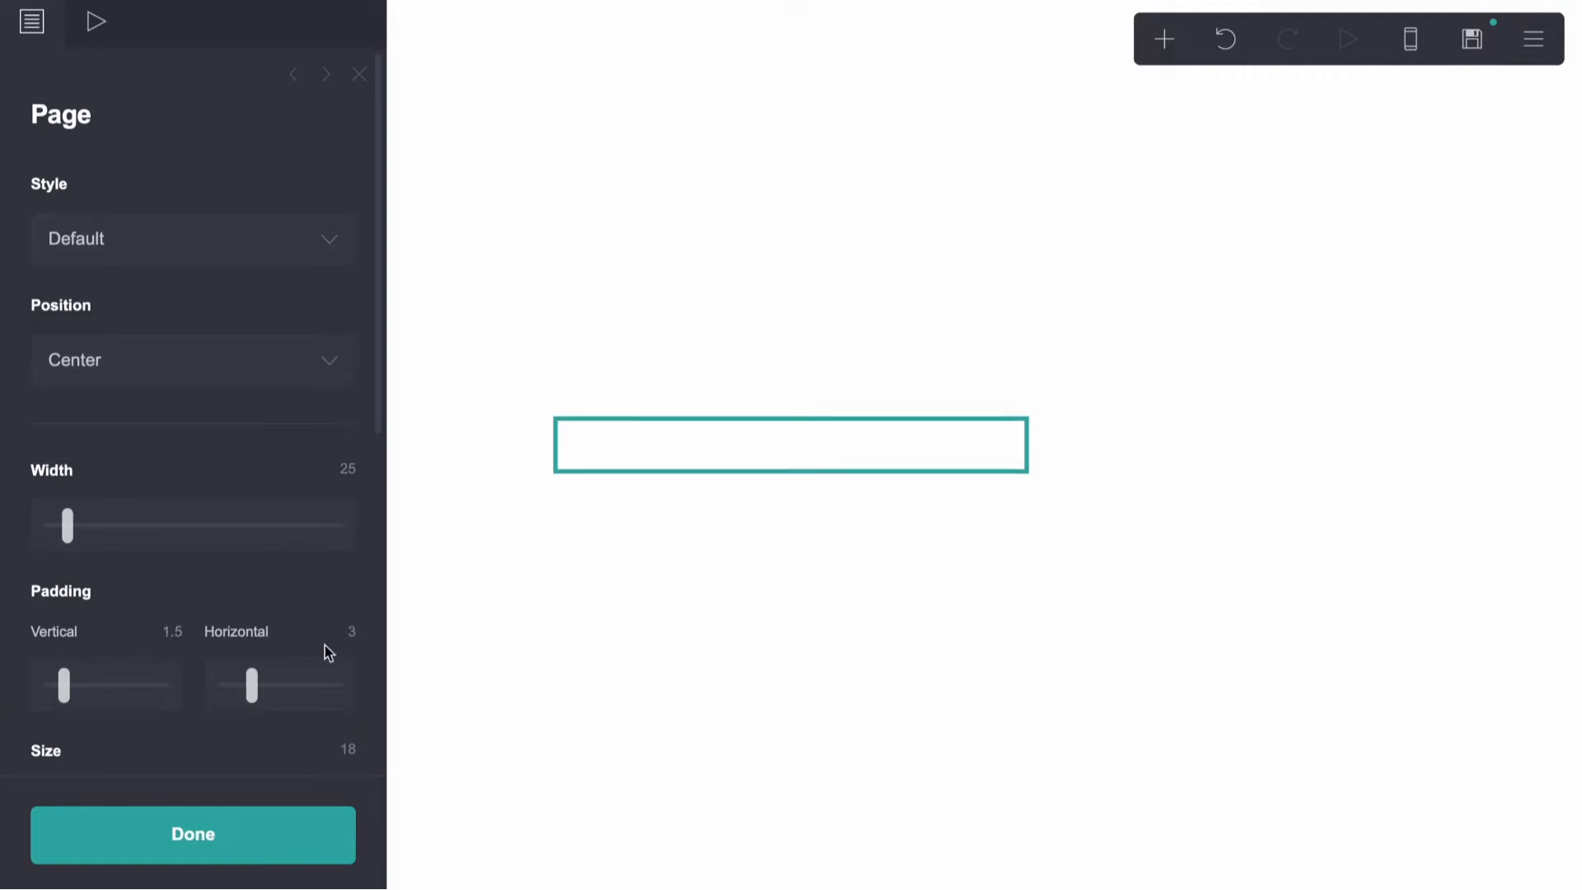
left_click(348, 636)
type("1.5")
key("Return")
Add a container to the page and set its vertical and horizontal padding to 0
left_click(1164, 39)
left_click(913, 544)
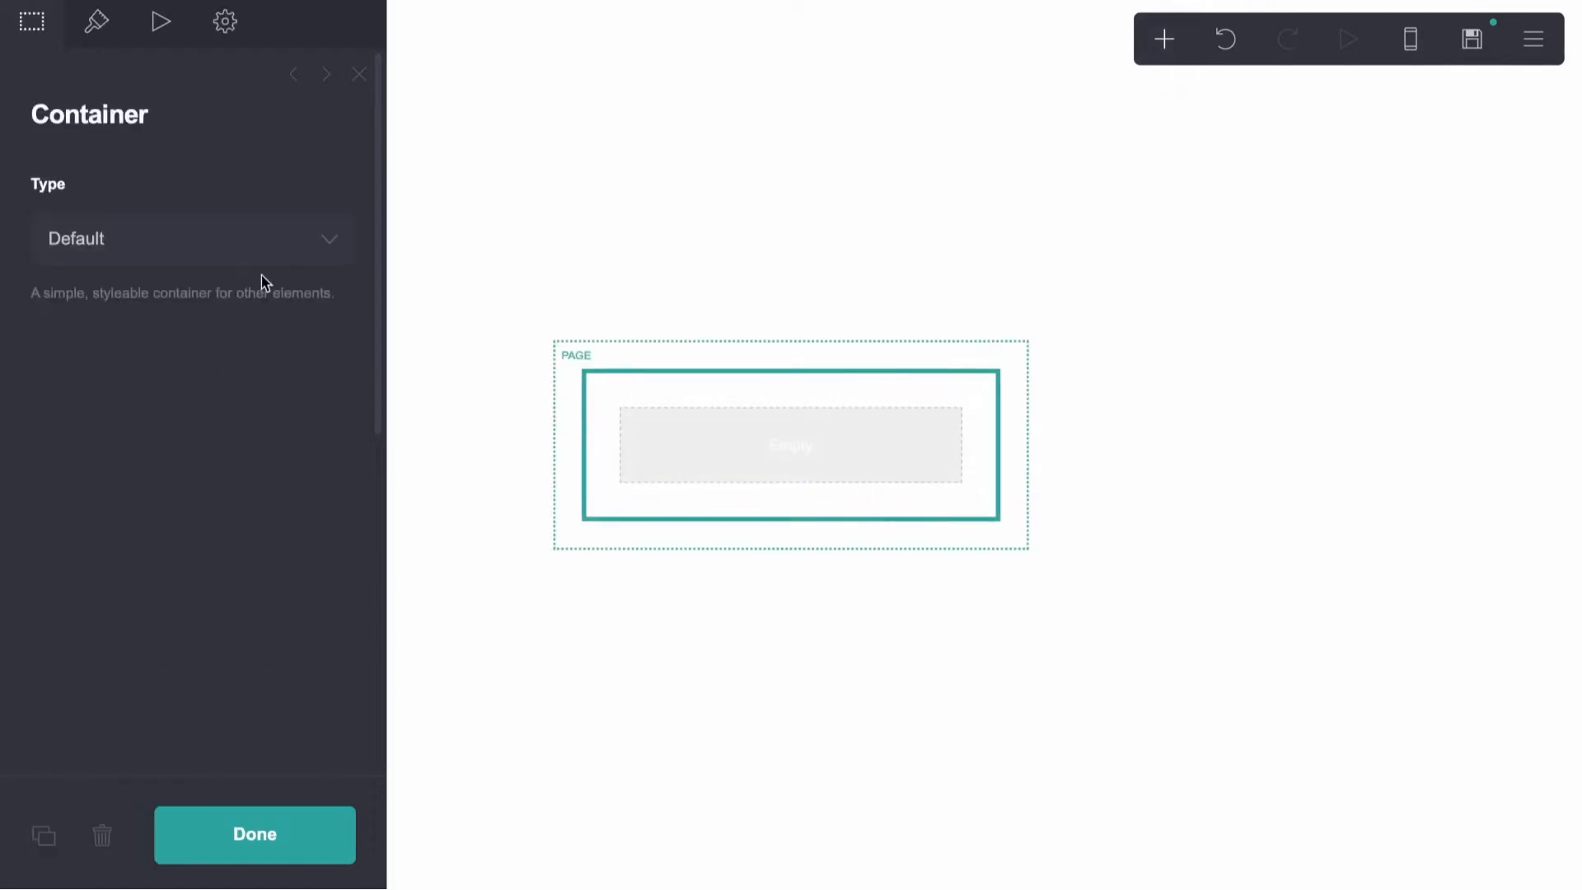
left_click(95, 23)
left_click(176, 363)
type("0")
key("Return")
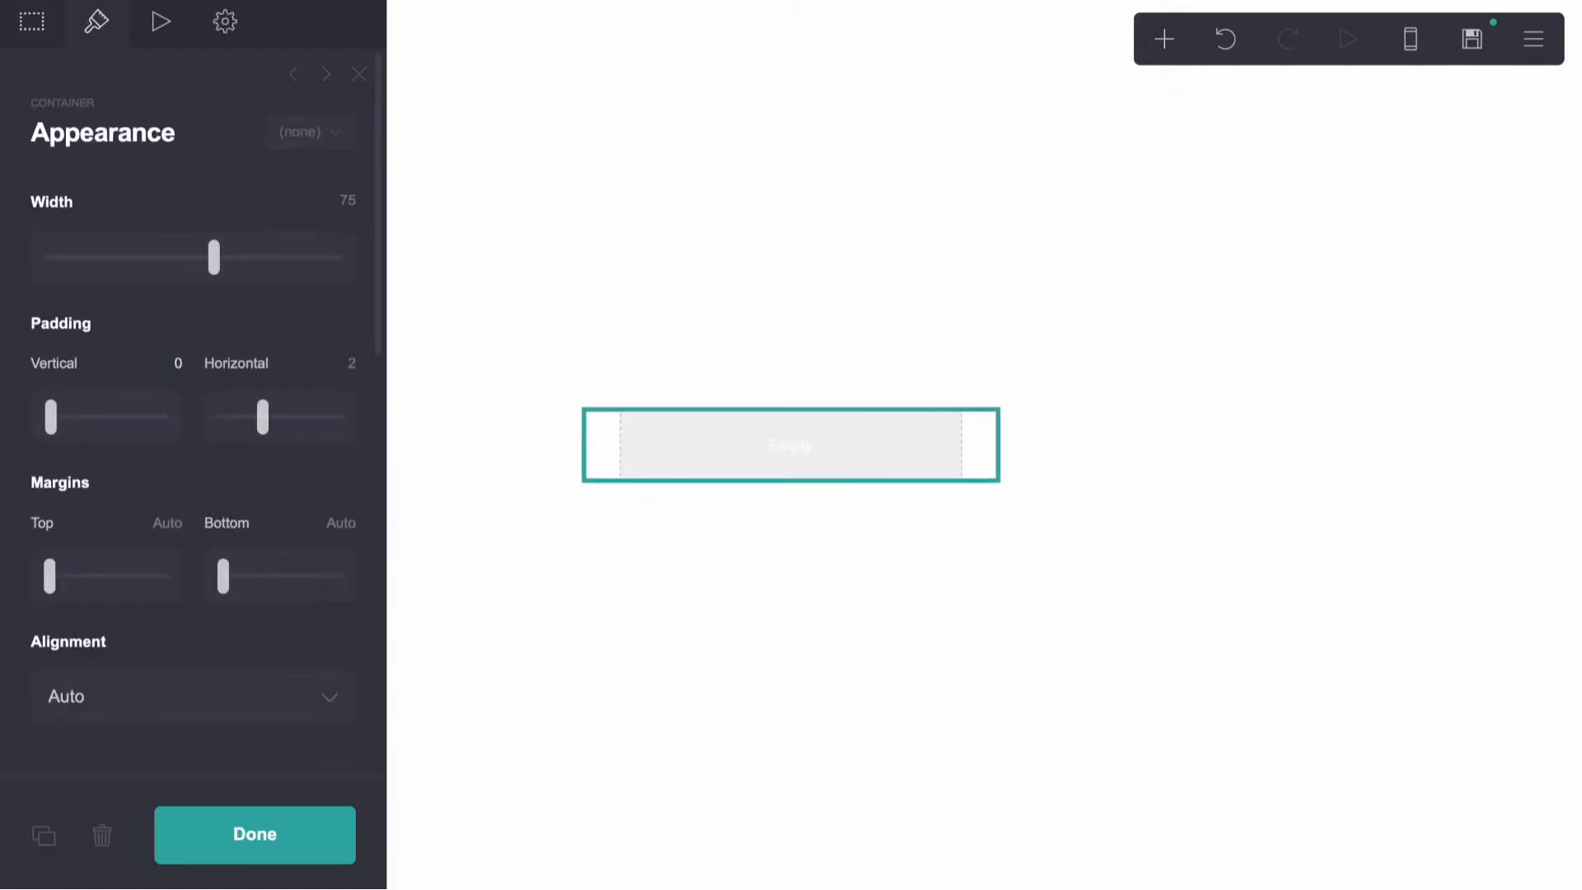
left_click(341, 360)
type("0")
key("Return")
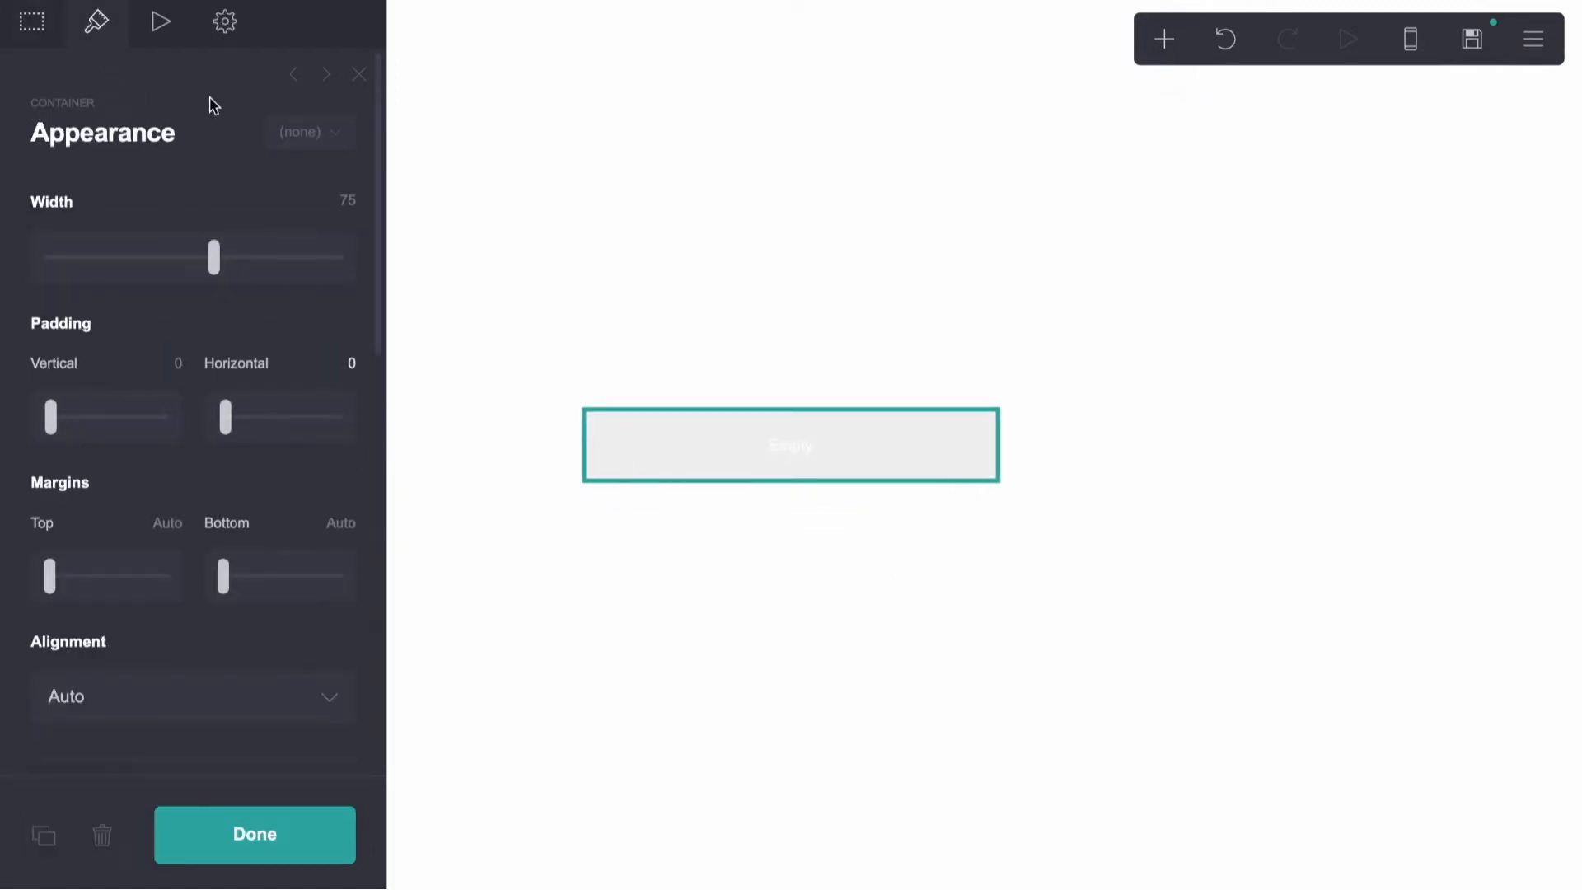
Change the container type to Columns and set its gutters to 0.25
left_click(31, 22)
left_click(101, 238)
left_click(100, 251)
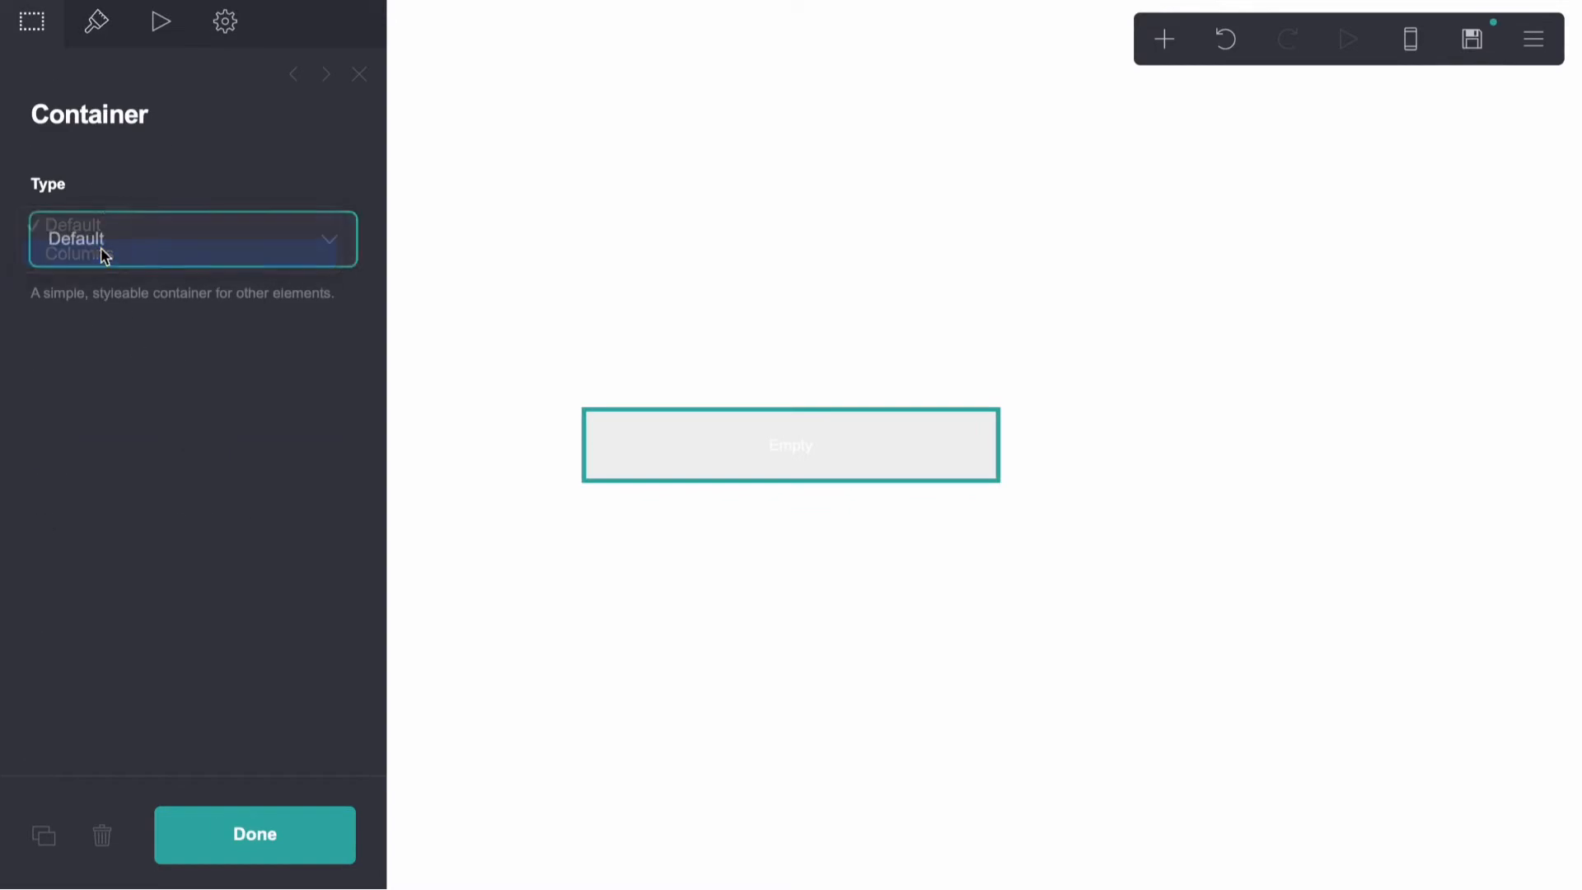
left_click(96, 23)
left_click(340, 480)
type("0")
key("Return")
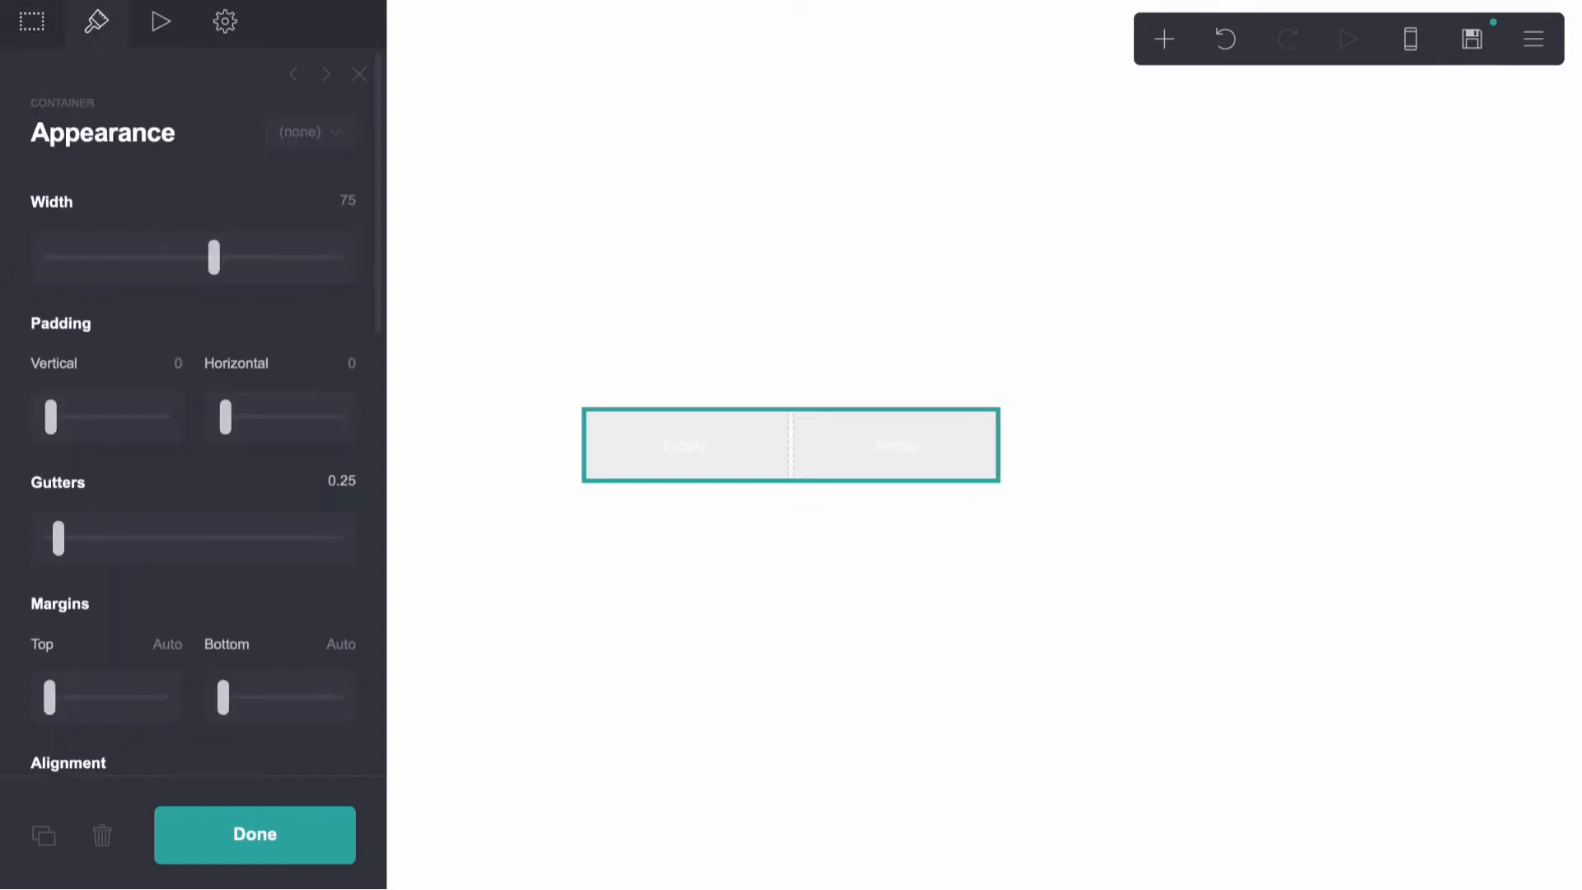
Switch the container's mobile settings to manual and set the mobile layout to Default
scroll(298, 526, "down", 5)
scroll(299, 525, "down", 5)
left_click(321, 650)
scroll(340, 654, "down", 5)
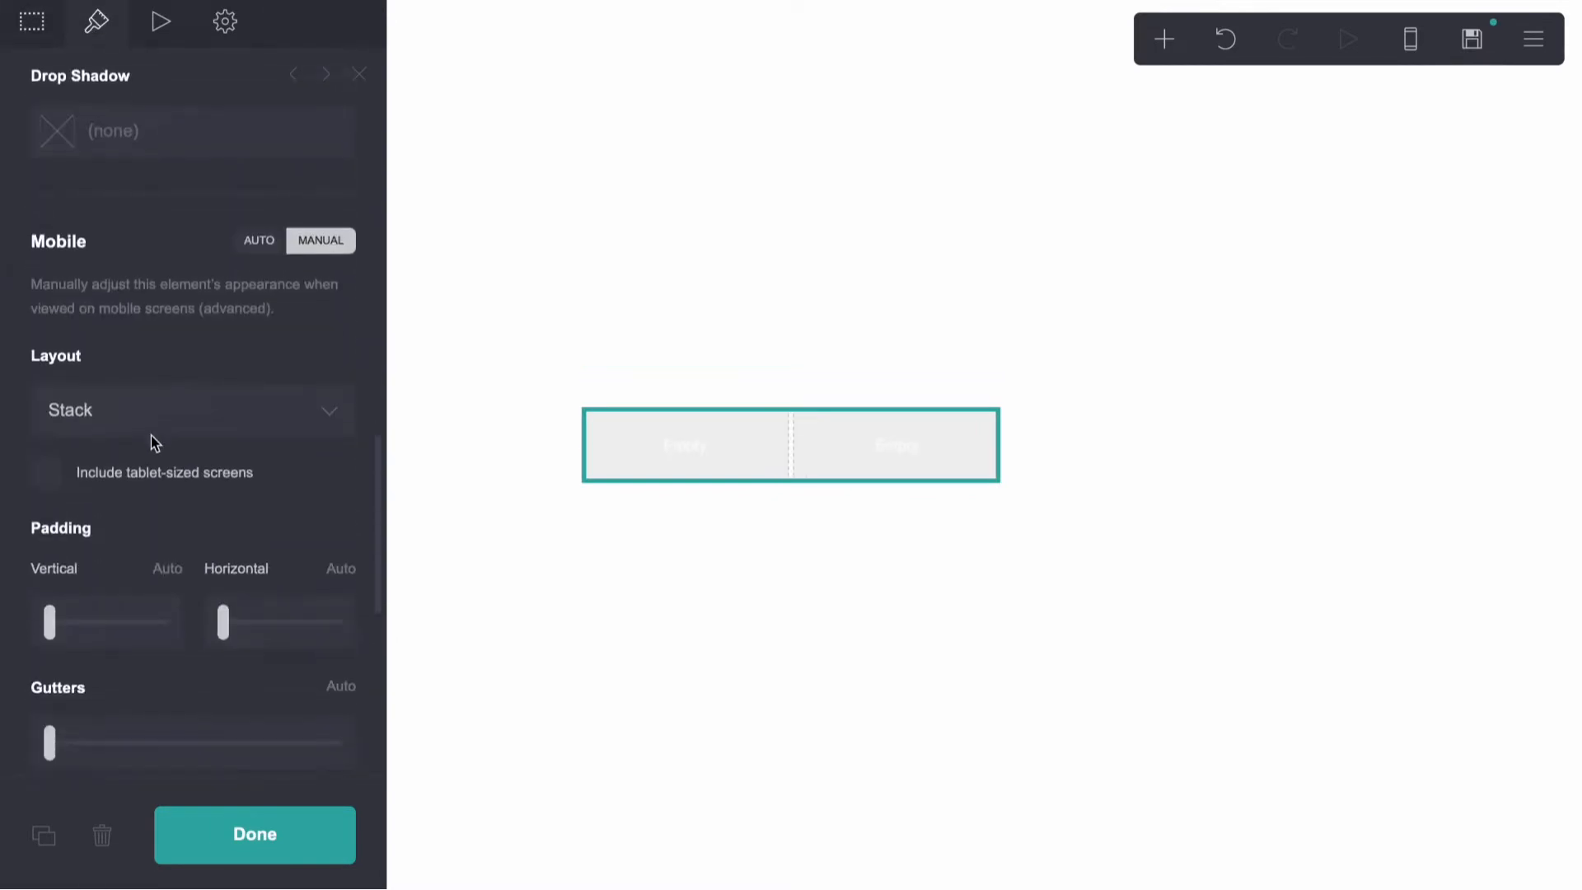
left_click(148, 372)
left_click(141, 328)
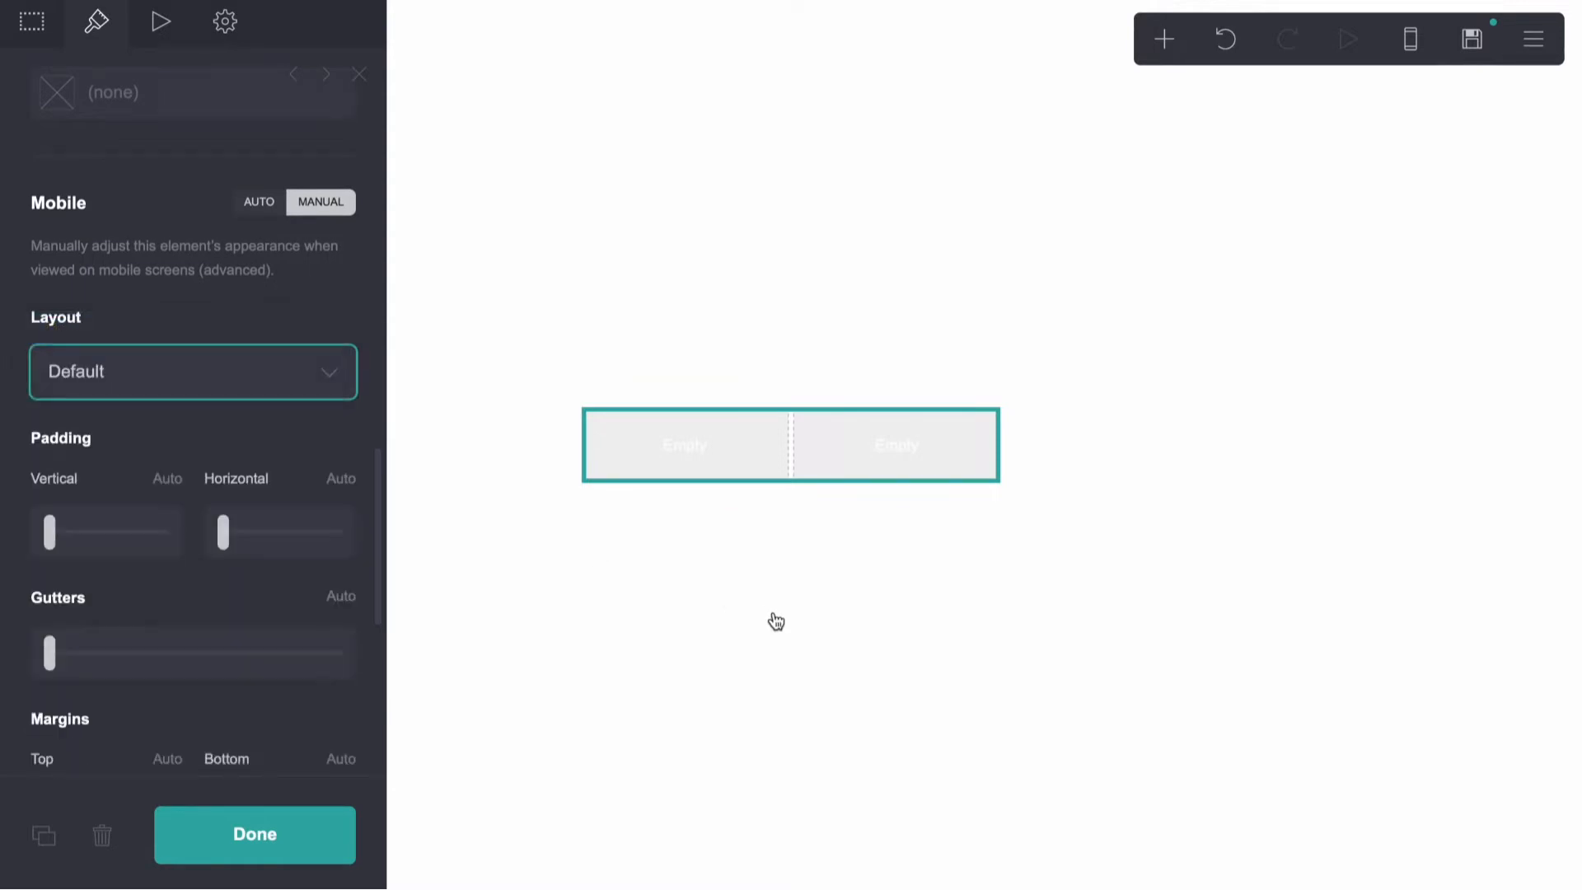
left_click(773, 620)
Add a text element and place it in the second column of the container
left_click(1165, 38)
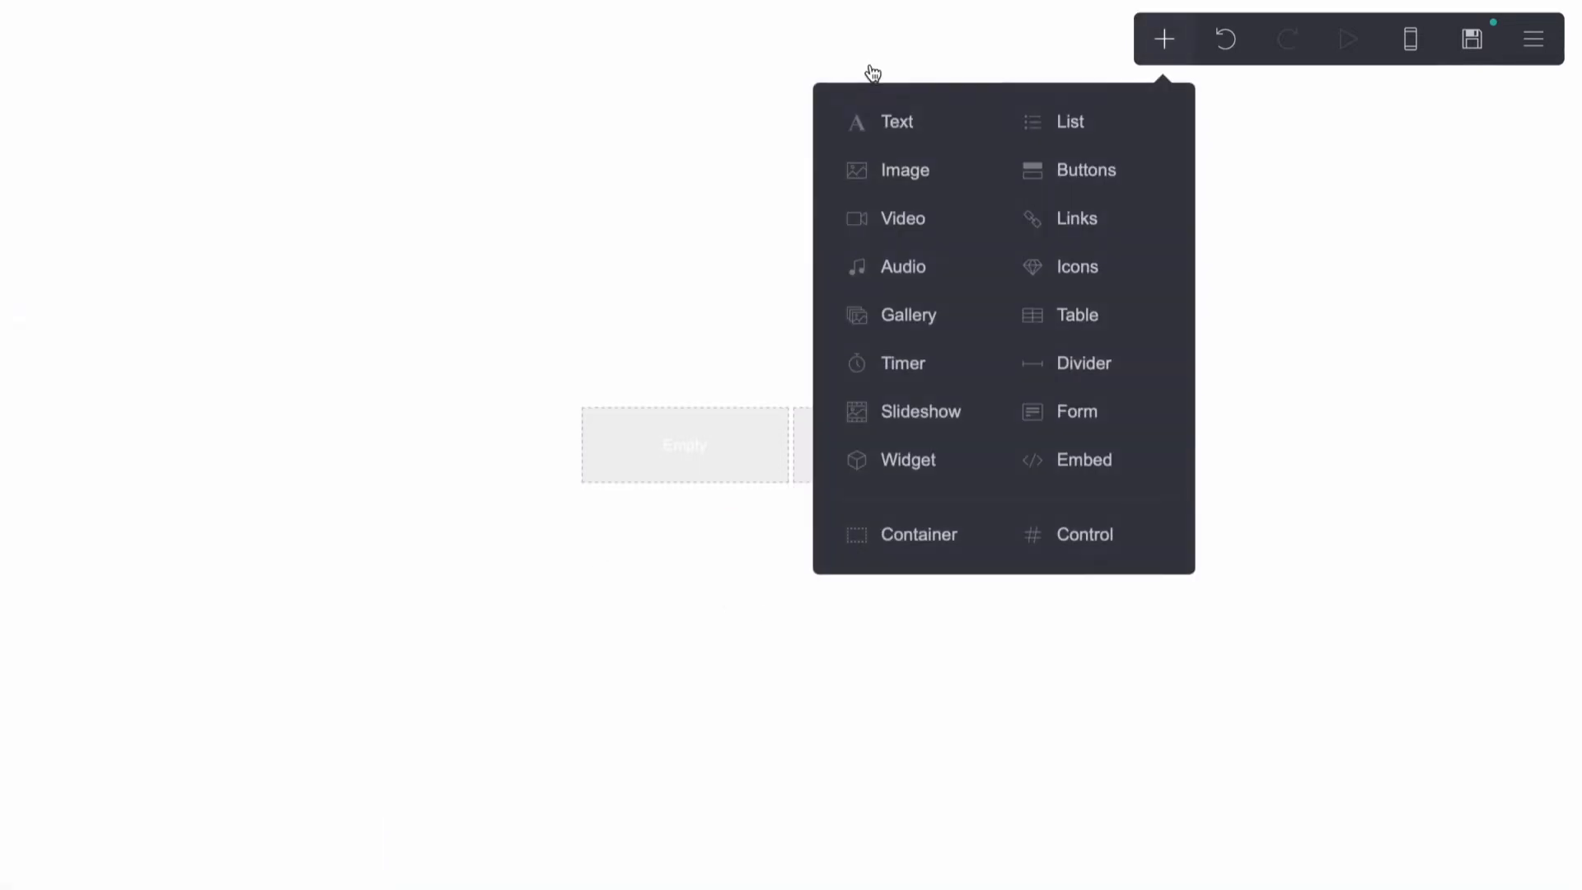
left_click(898, 125)
left_click_drag(798, 511, 802, 427)
Set the text element's font to Mali and its size to 0.875
left_click(117, 48)
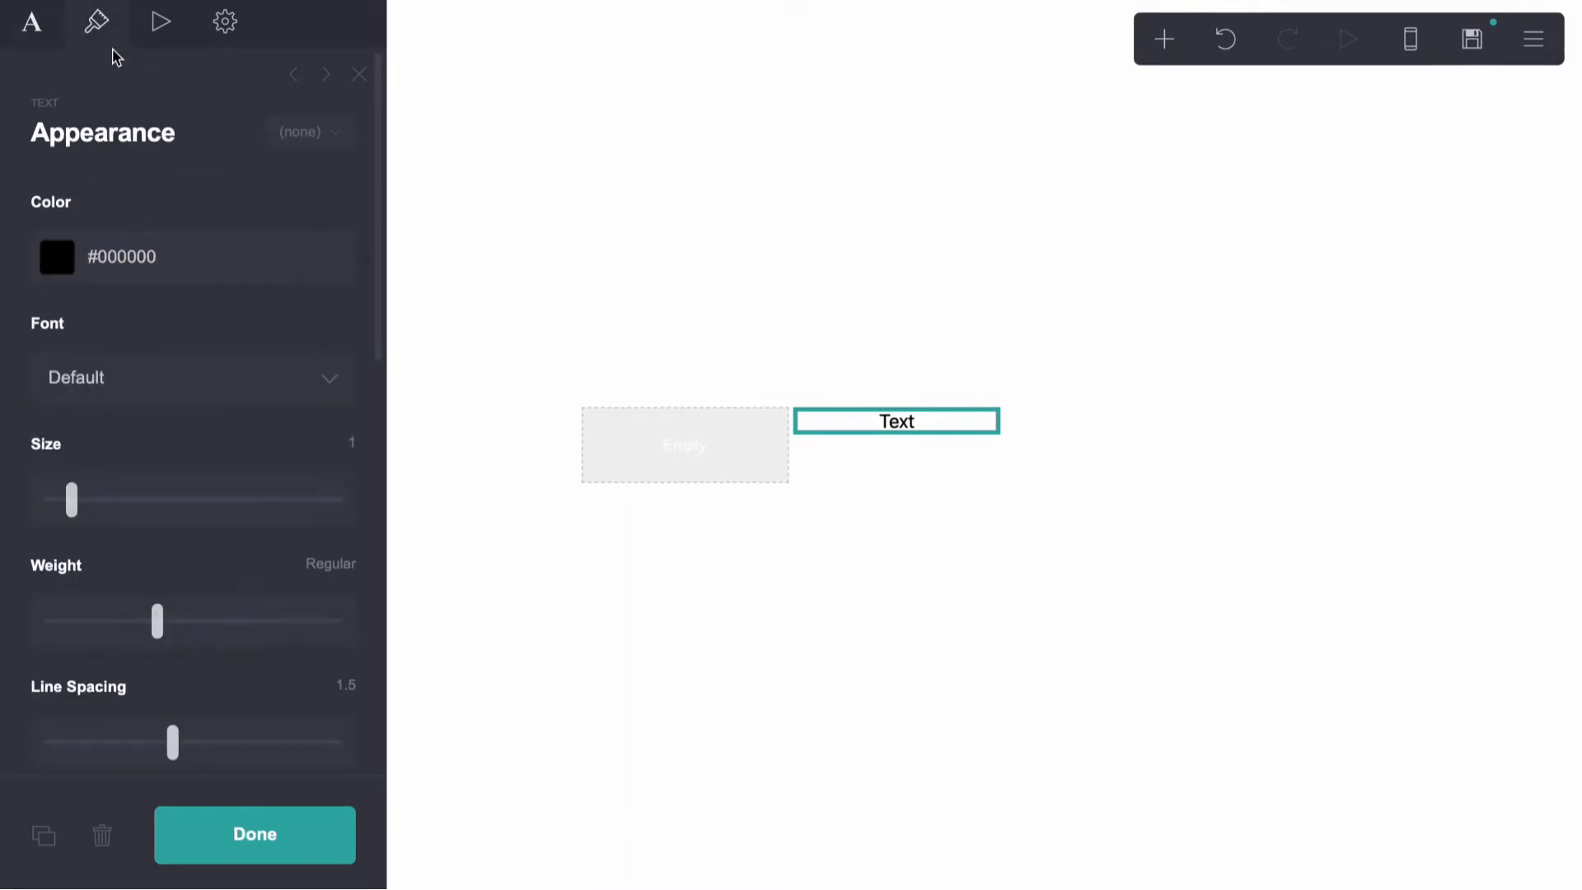
left_click(123, 379)
type("mali")
key("Return")
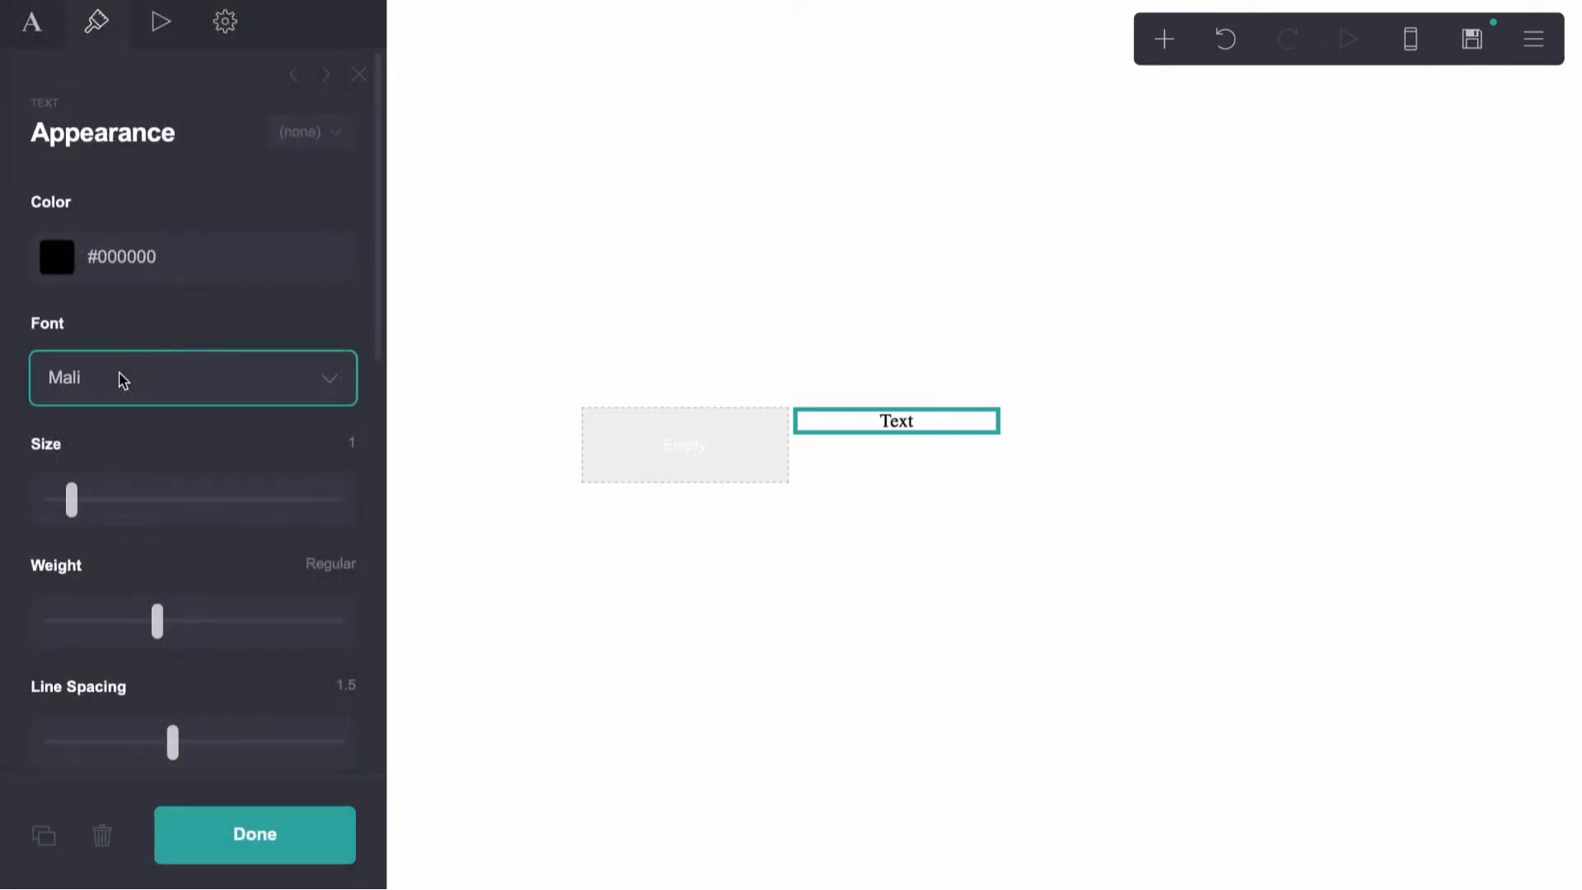
left_click_drag(71, 501, 70, 507)
scroll(247, 482, "down", 11)
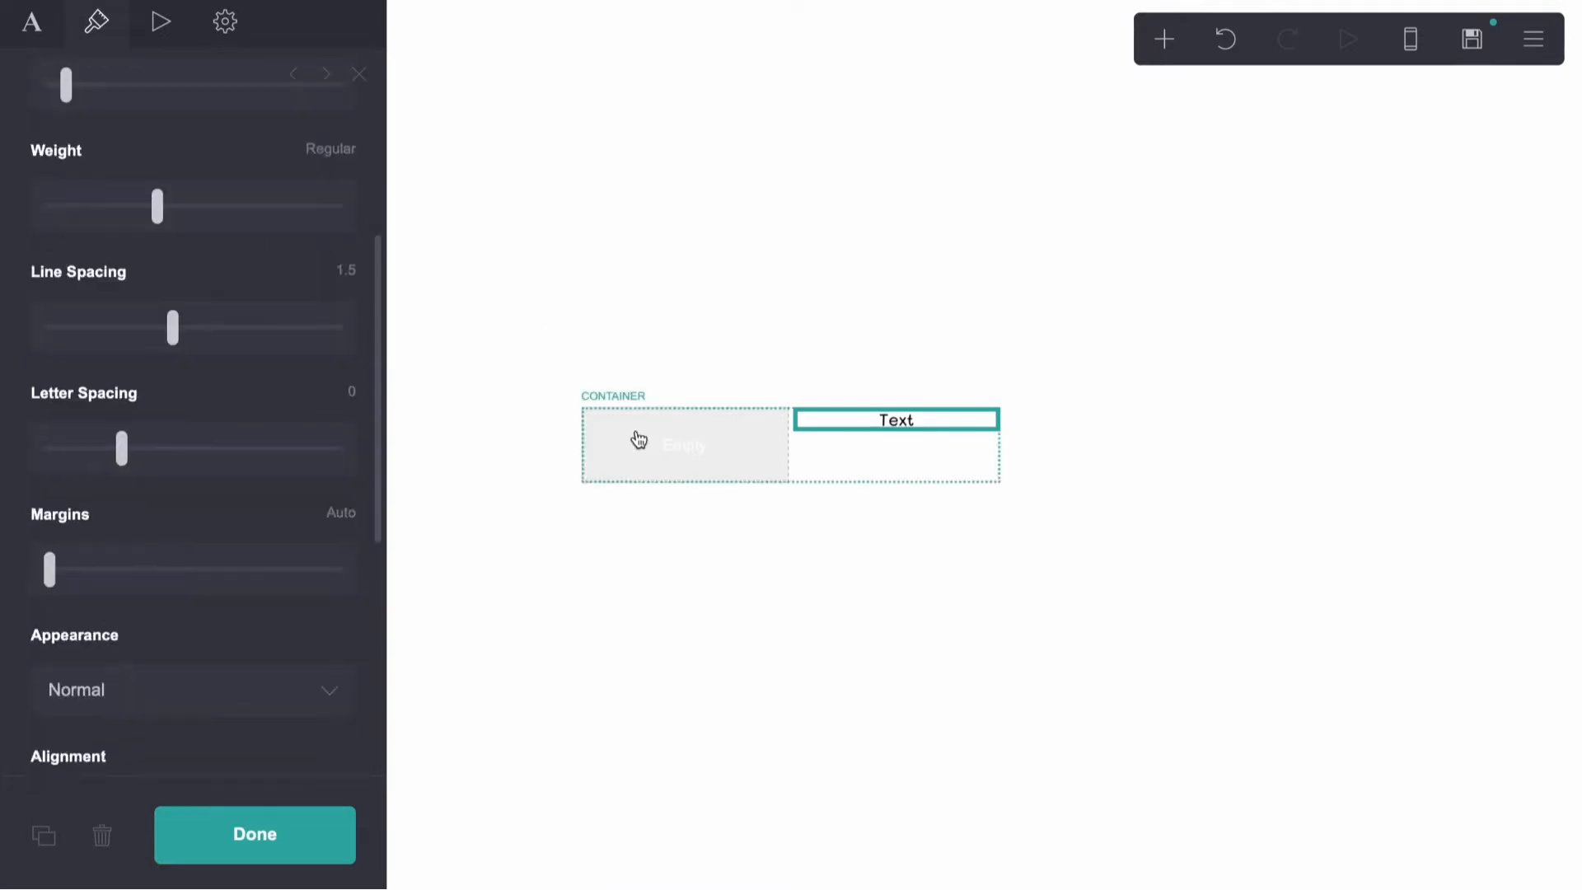
scroll(635, 569, "up", 3)
left_click(614, 522)
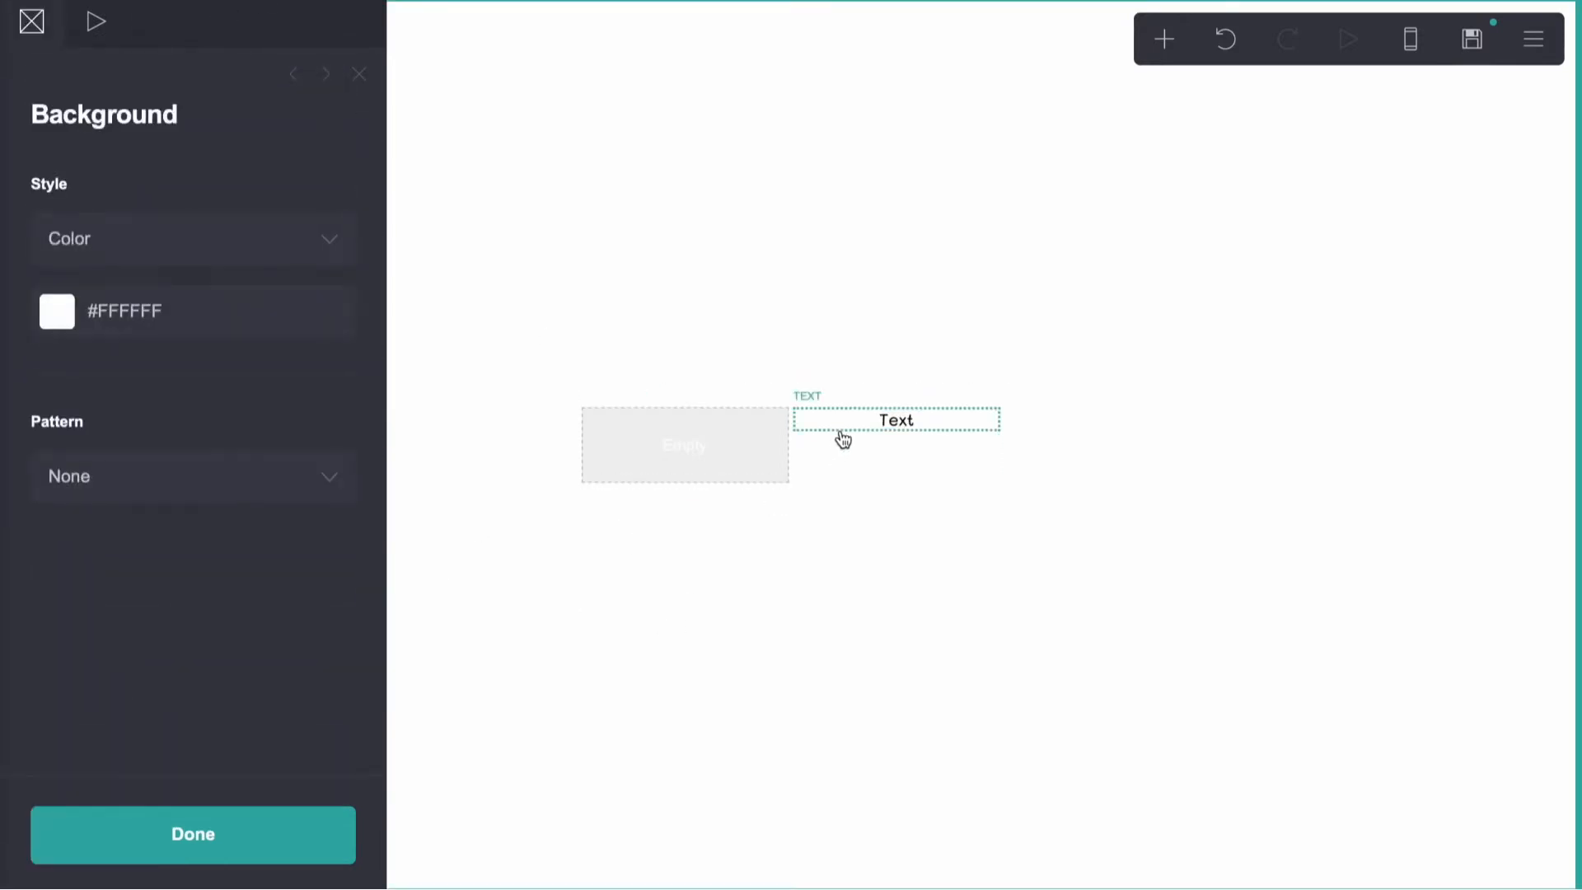
Replace the text with "heres your menu or etc" and a second line reading "[one](#one) [home](#home)"
left_click(842, 436)
left_click(46, 35)
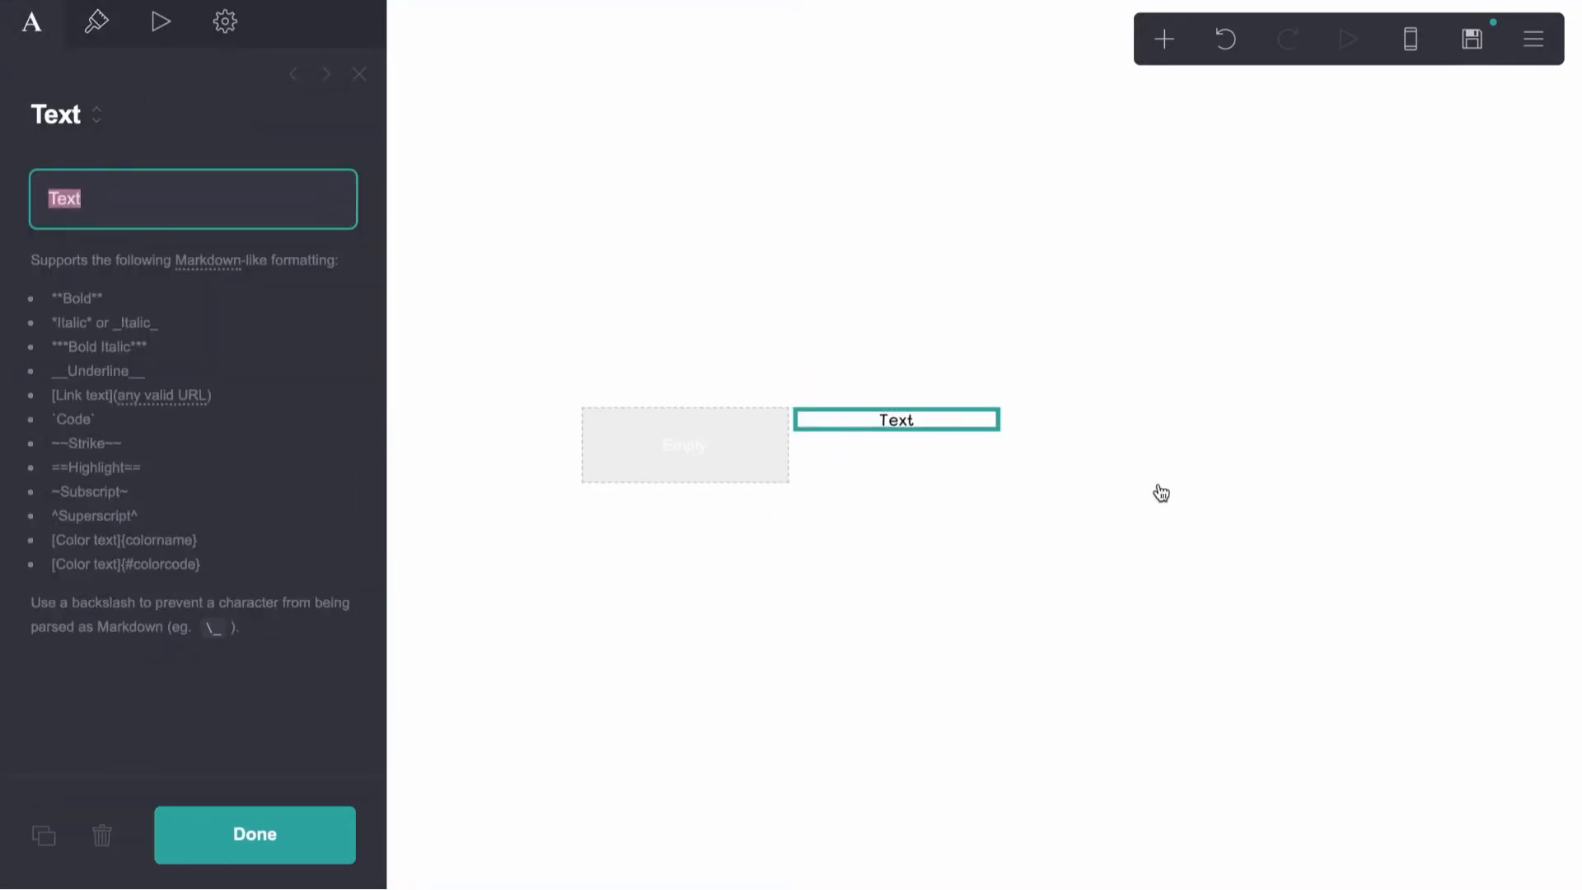
type("heres you")
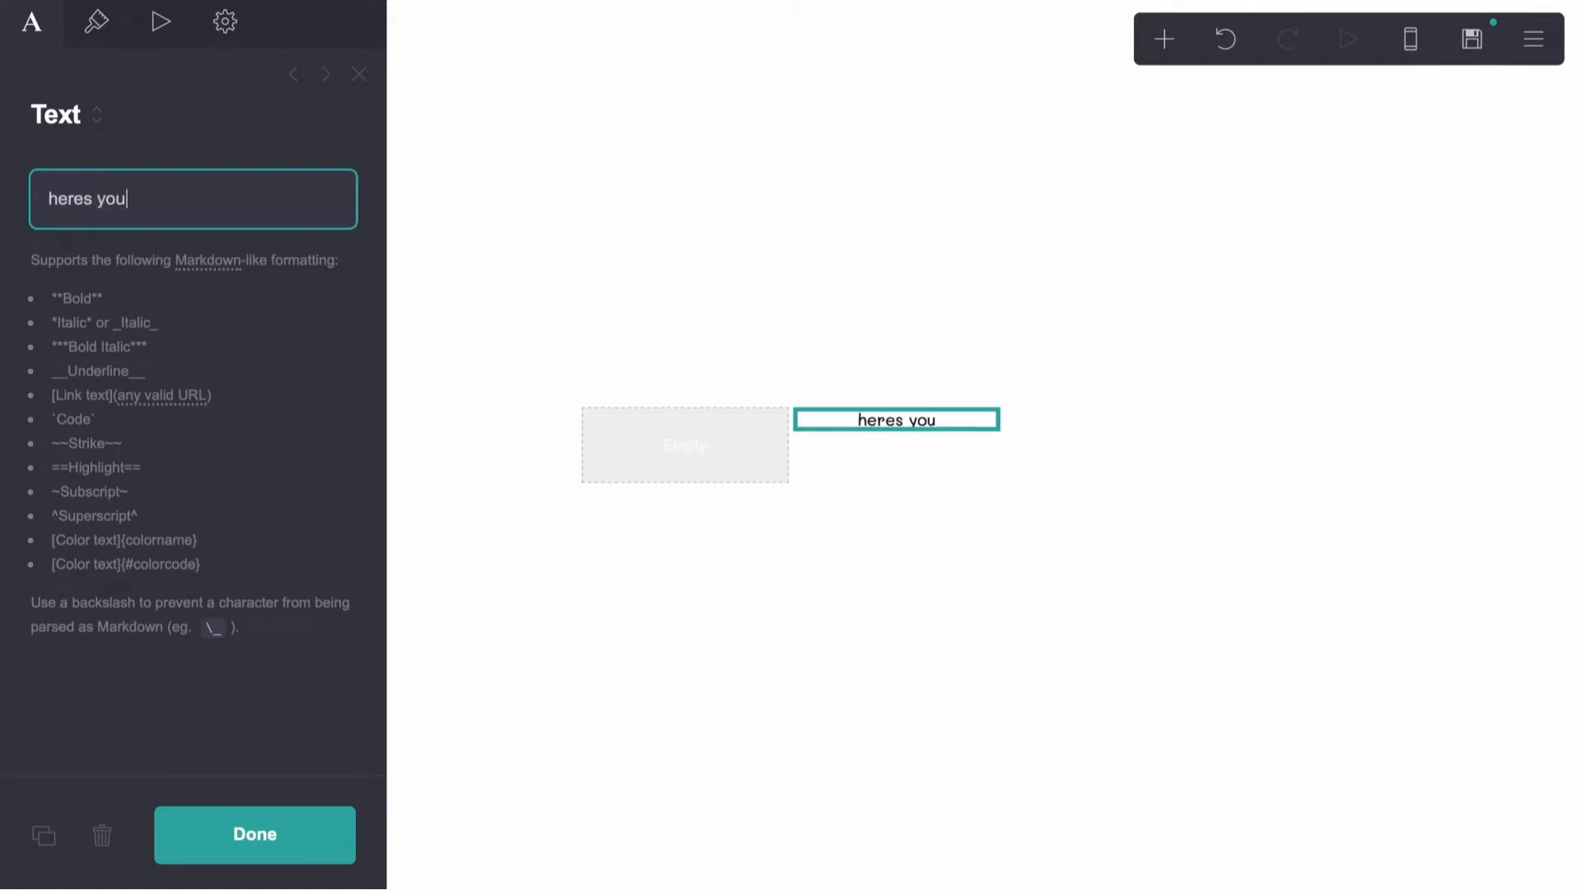
type("r menu or etc [")
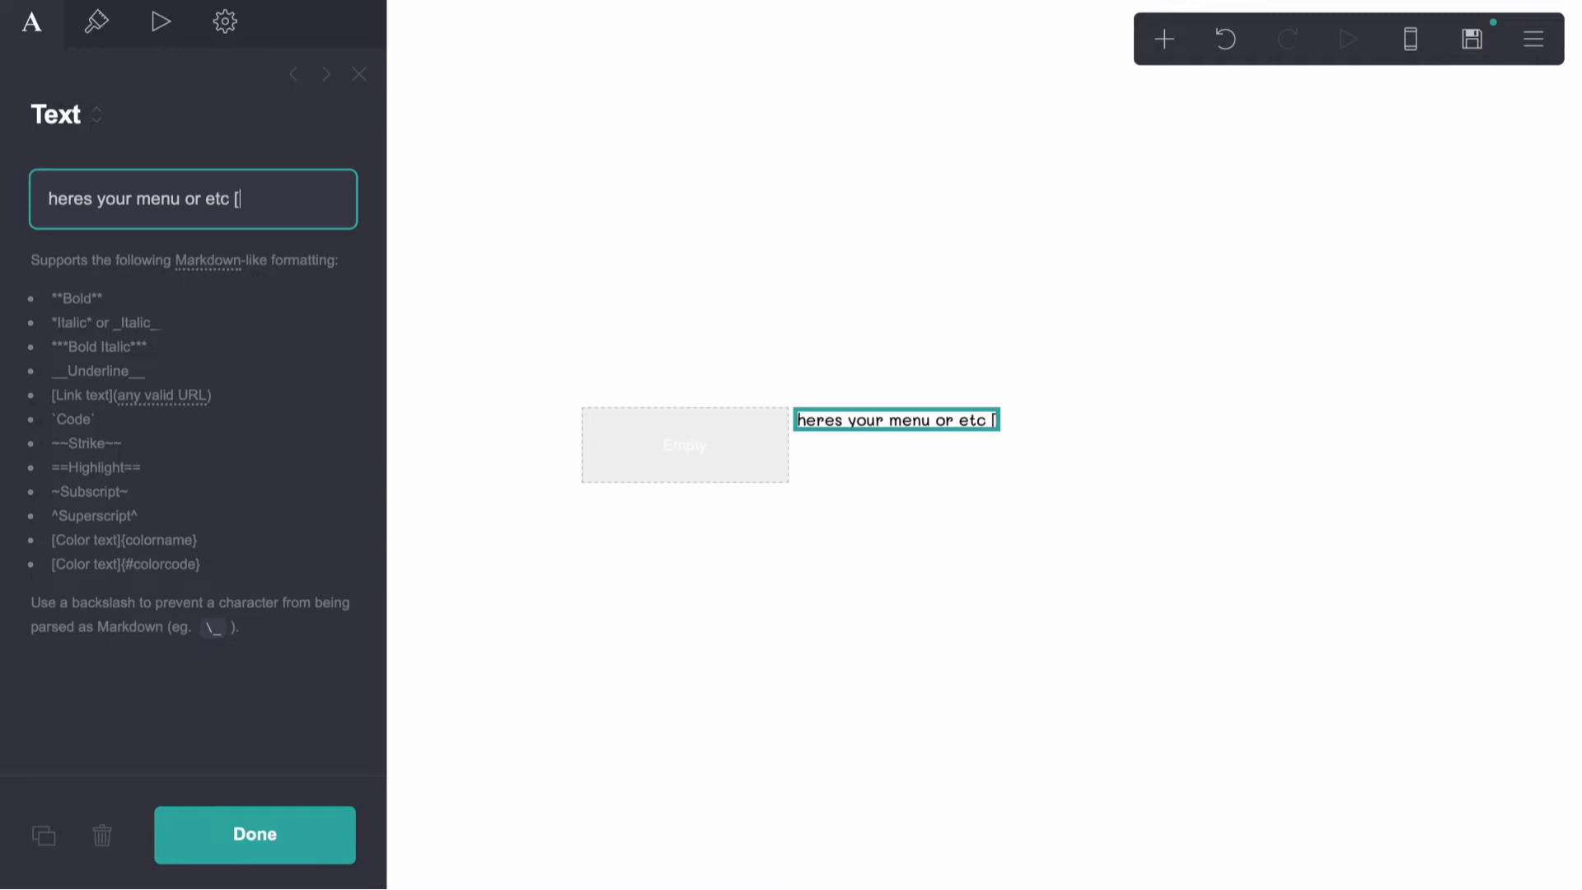
key("Return")
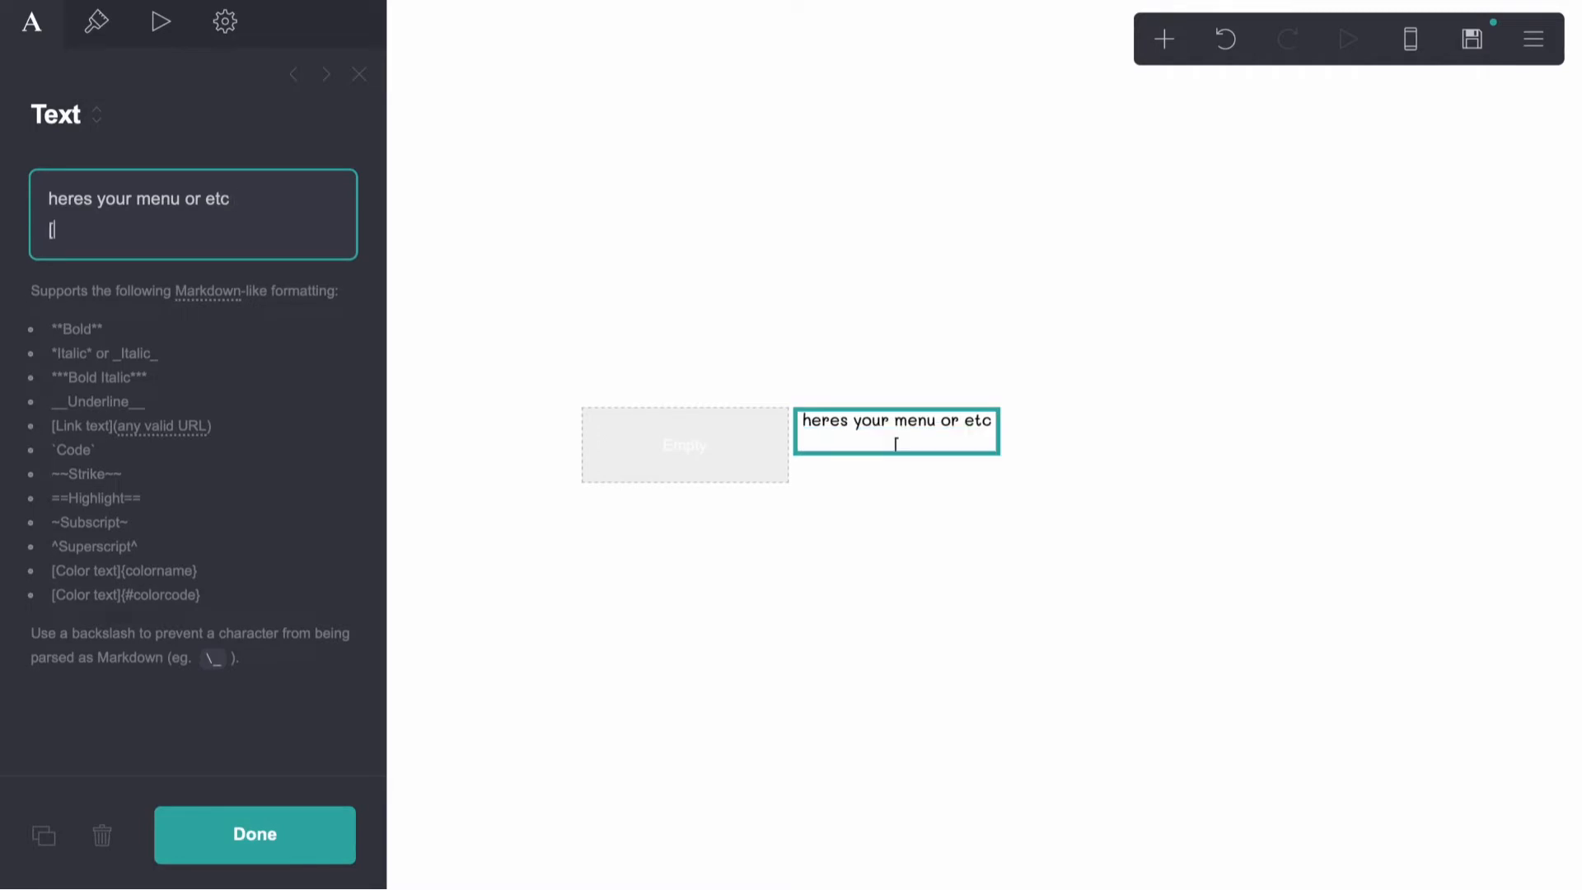
type("[one")
type("](#one)")
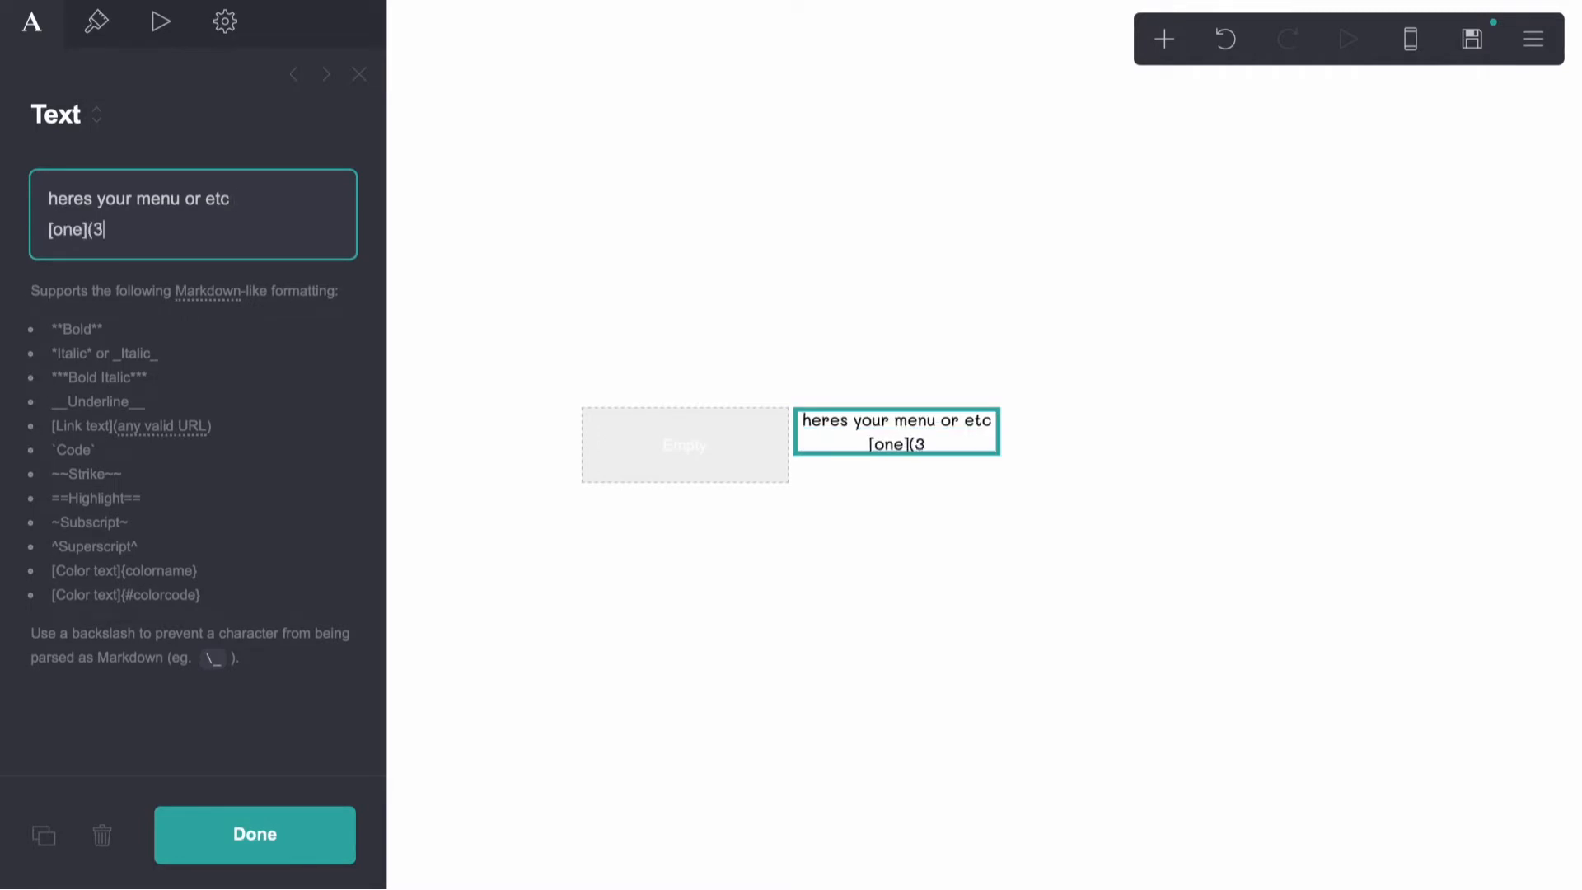
type(" [ho")
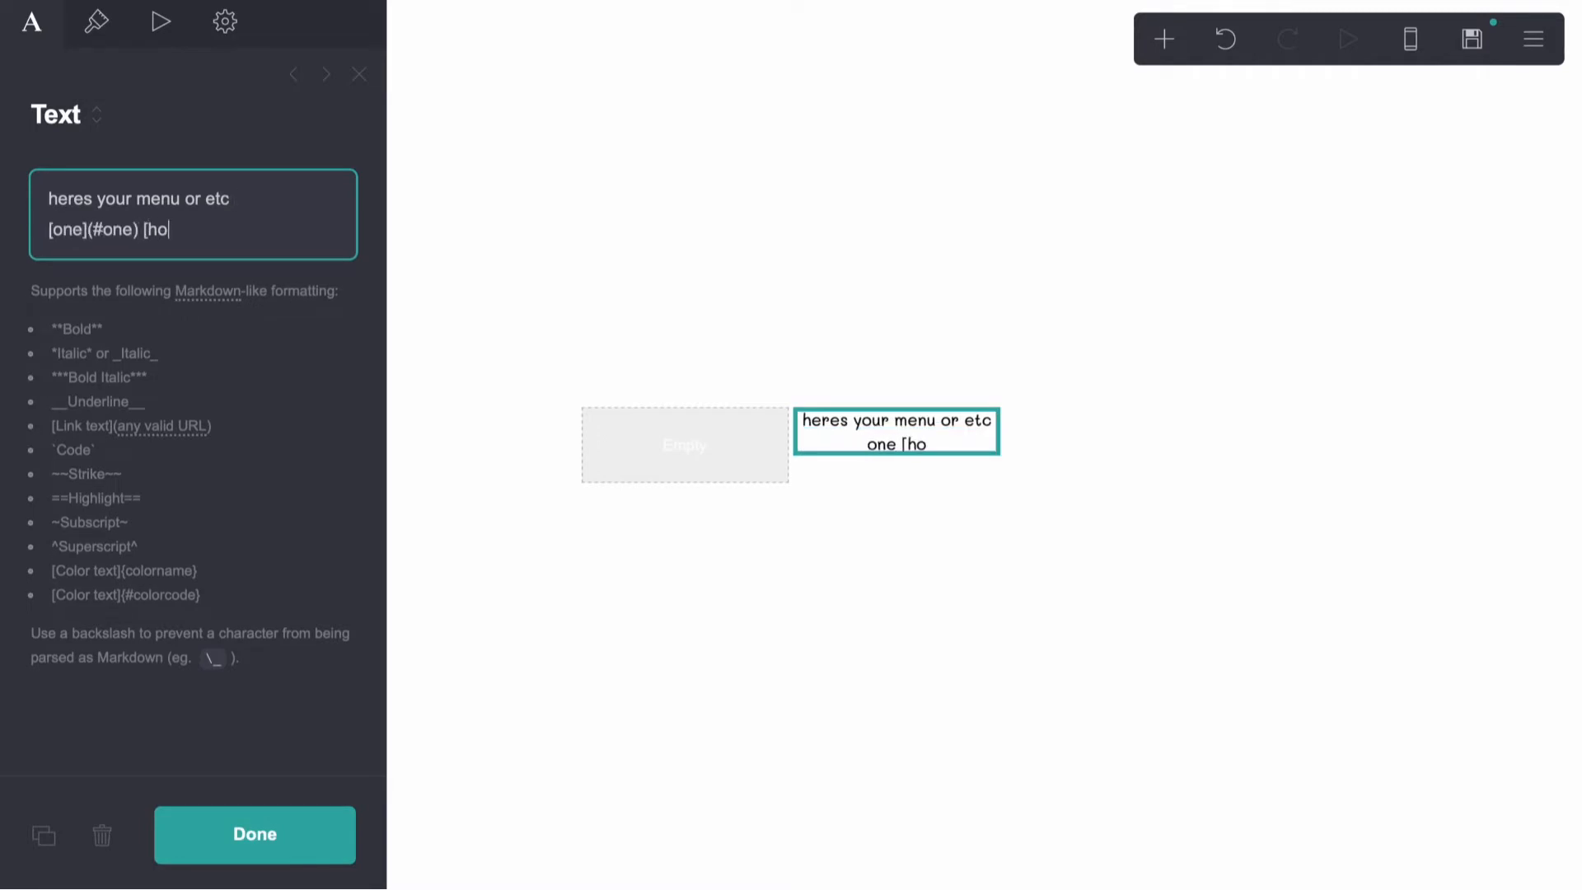
type("me)(#home)")
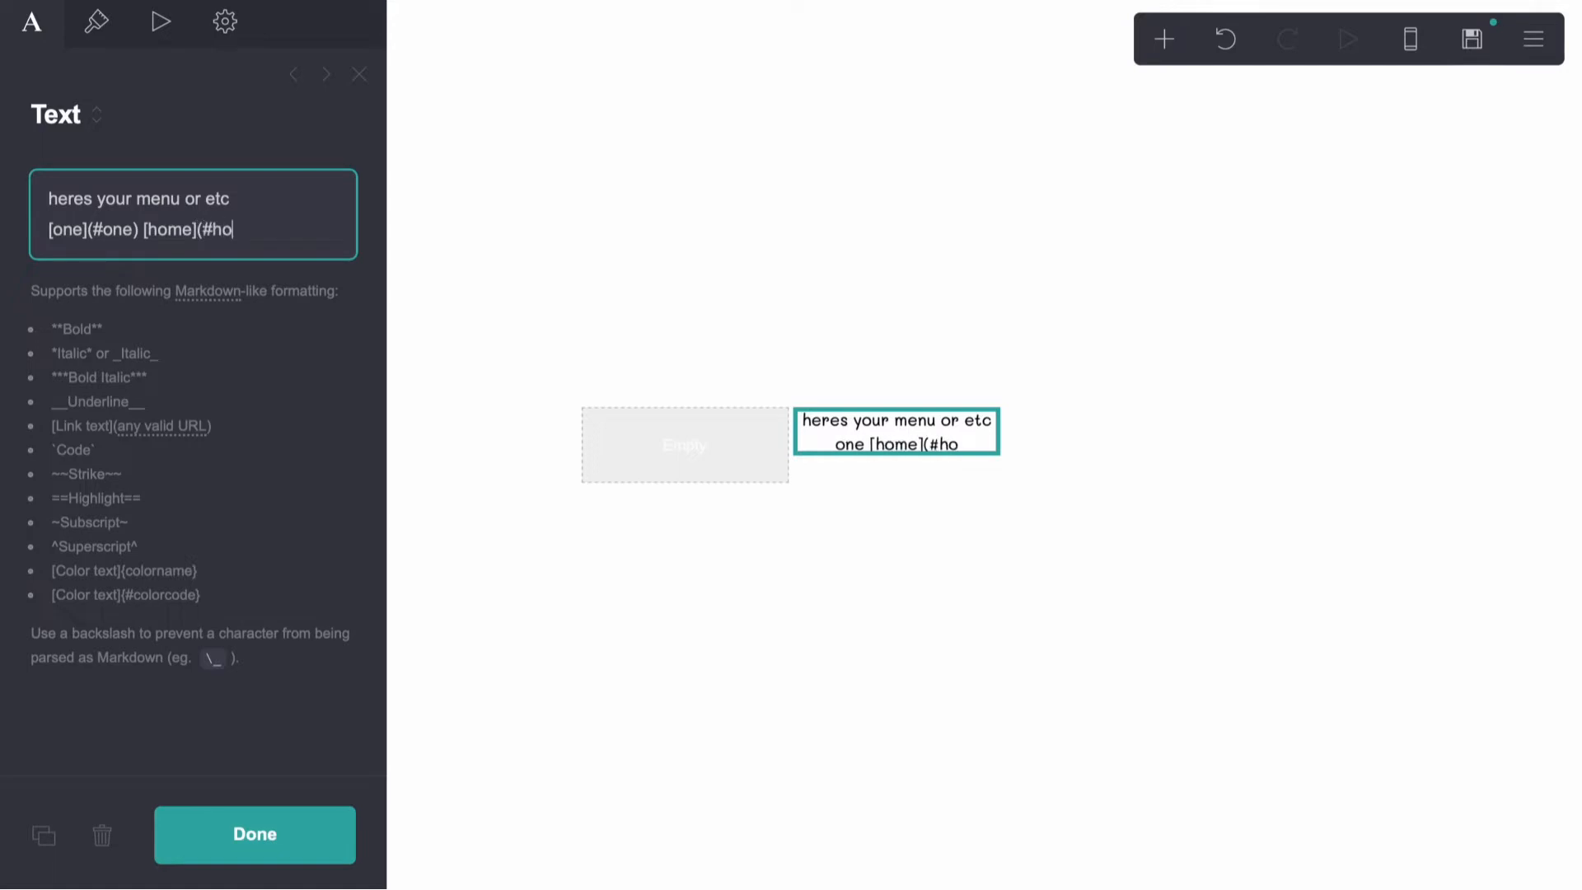
left_click(1111, 806)
Insert a spaced bullet "•" between the one and home links in the text
left_click(912, 445)
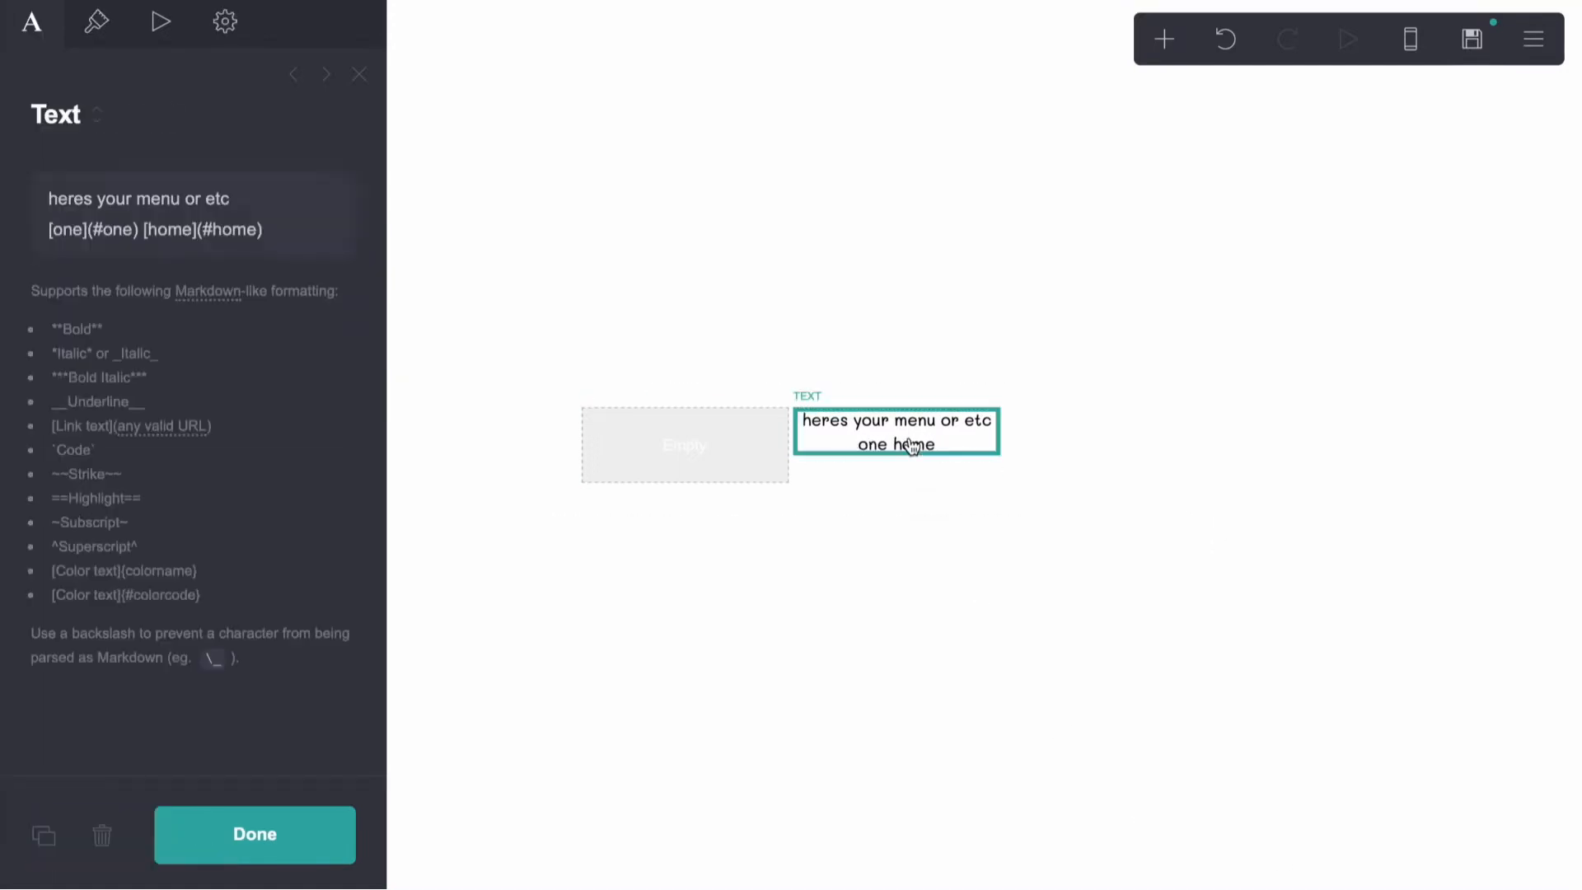
type("•")
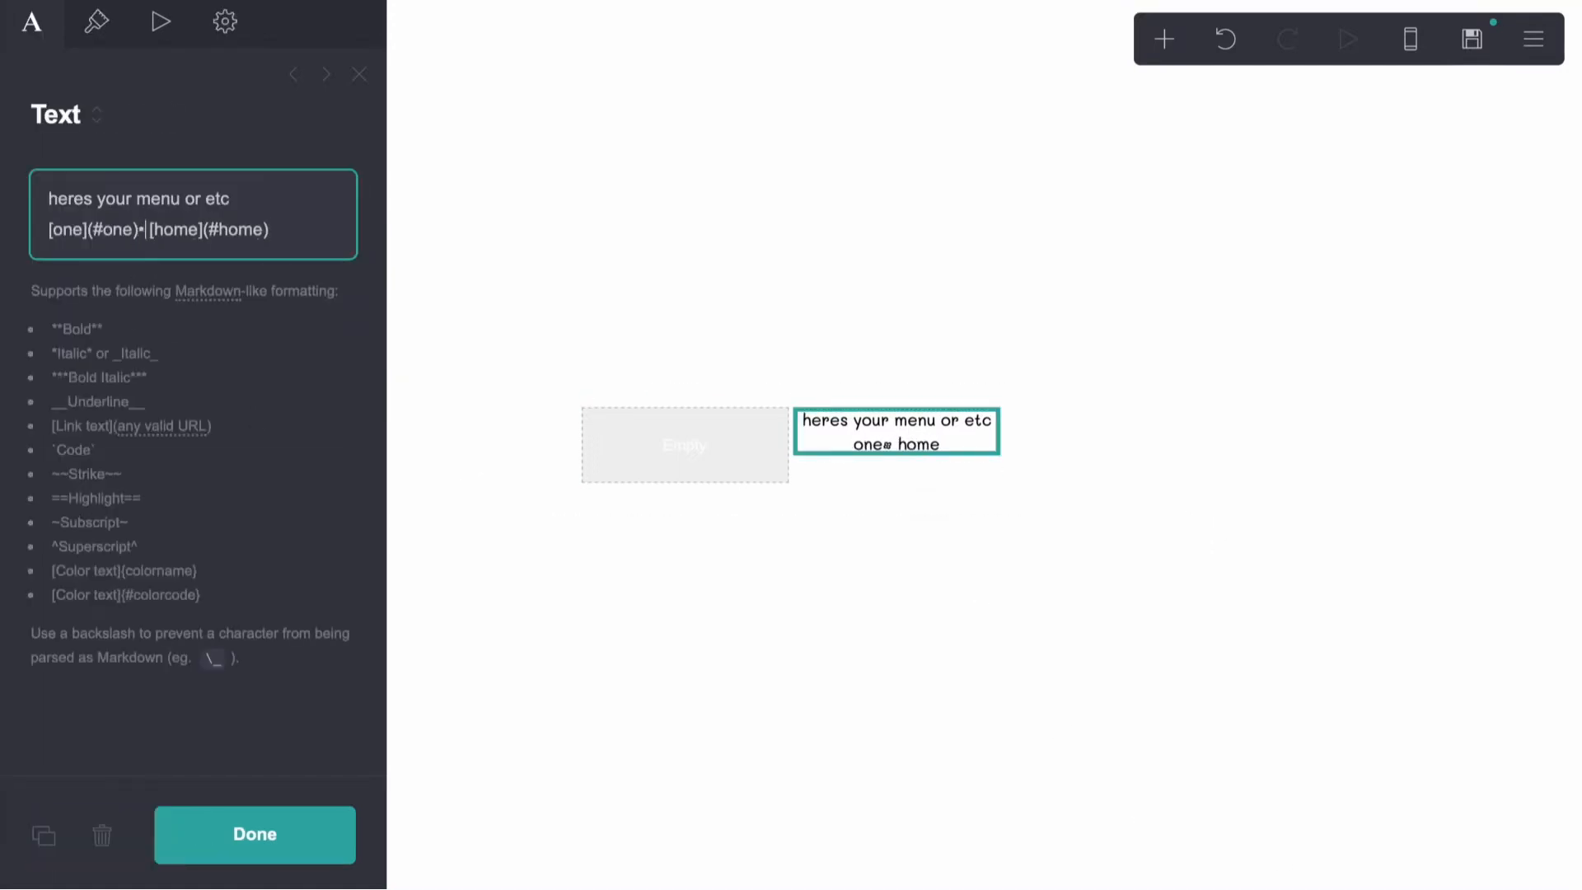
key("BackSpace")
type("•")
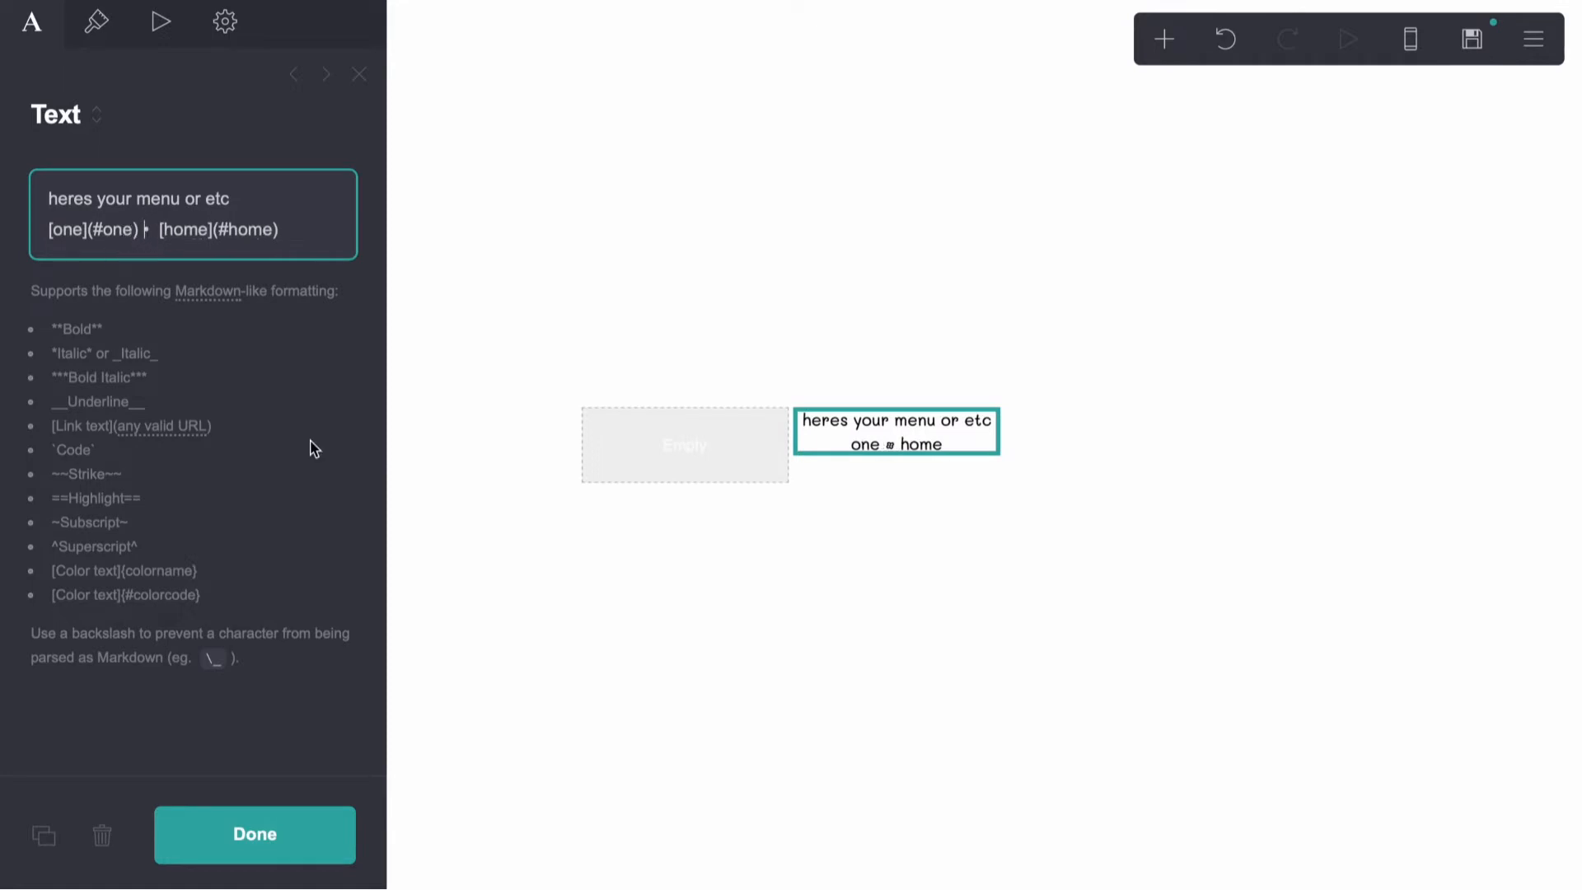
left_click(413, 409)
Set the menu text's line spacing to 1.25
left_click(947, 453)
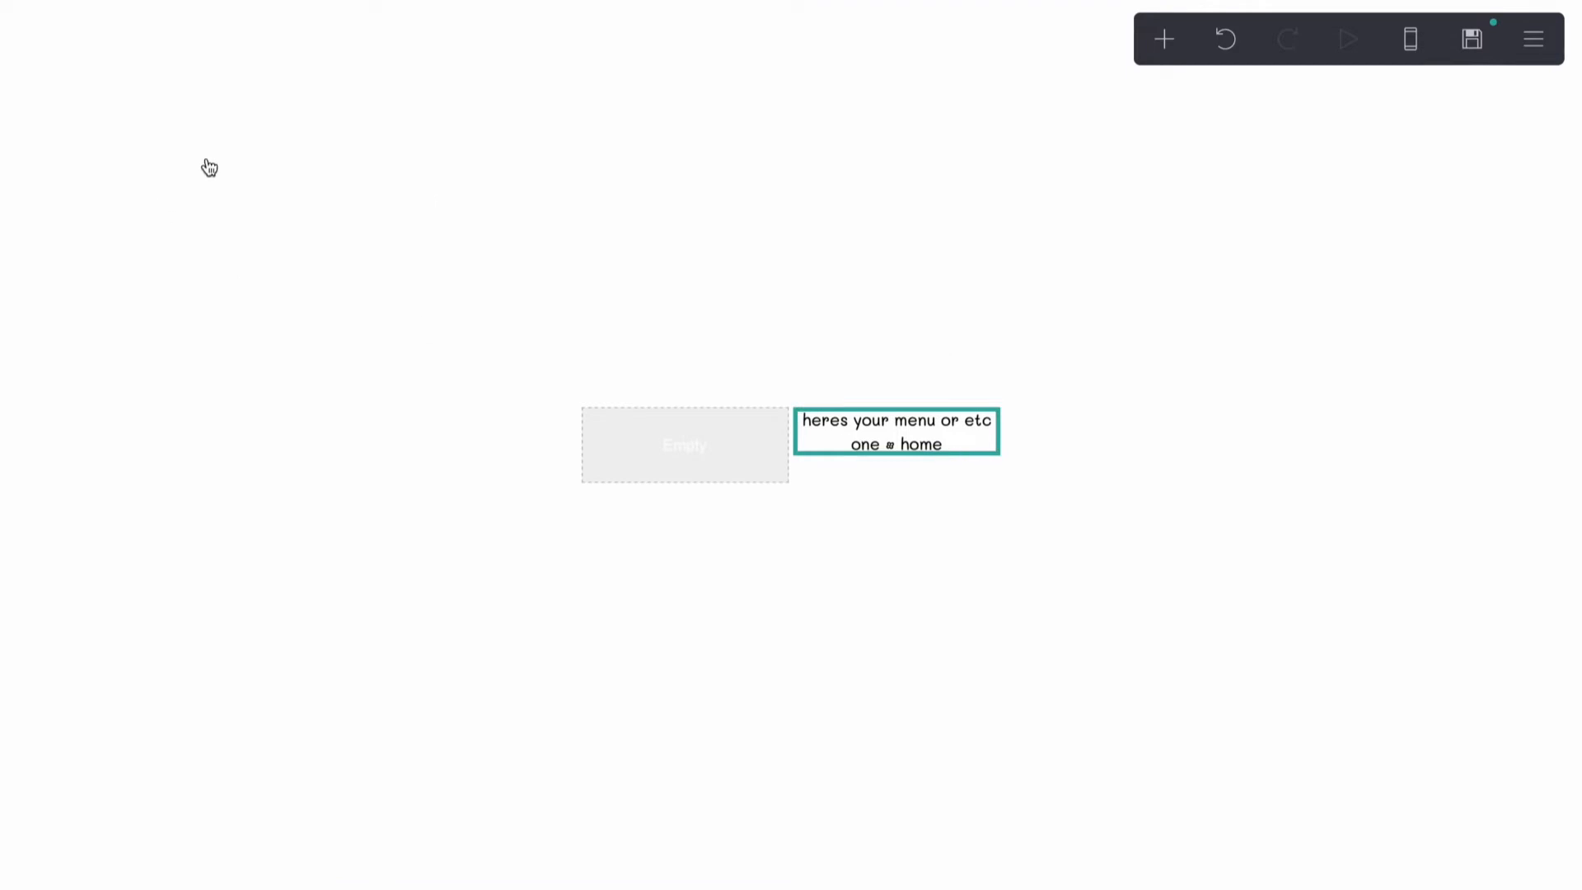
left_click(917, 445)
left_click(918, 444)
left_click(96, 22)
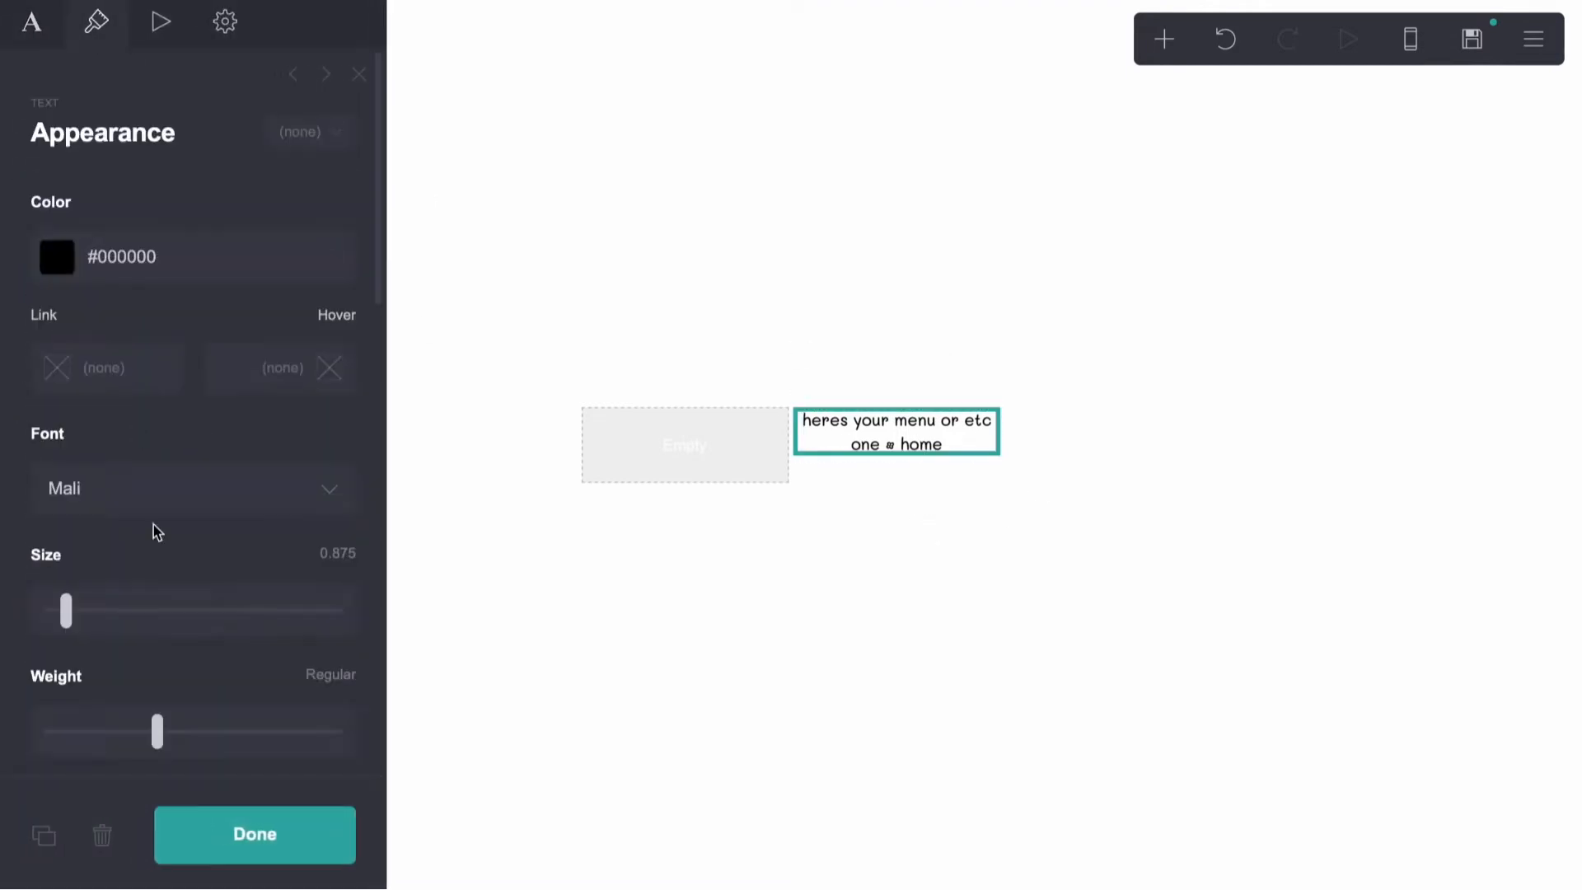
scroll(153, 524, "down", 5)
left_click_drag(159, 496, 134, 498)
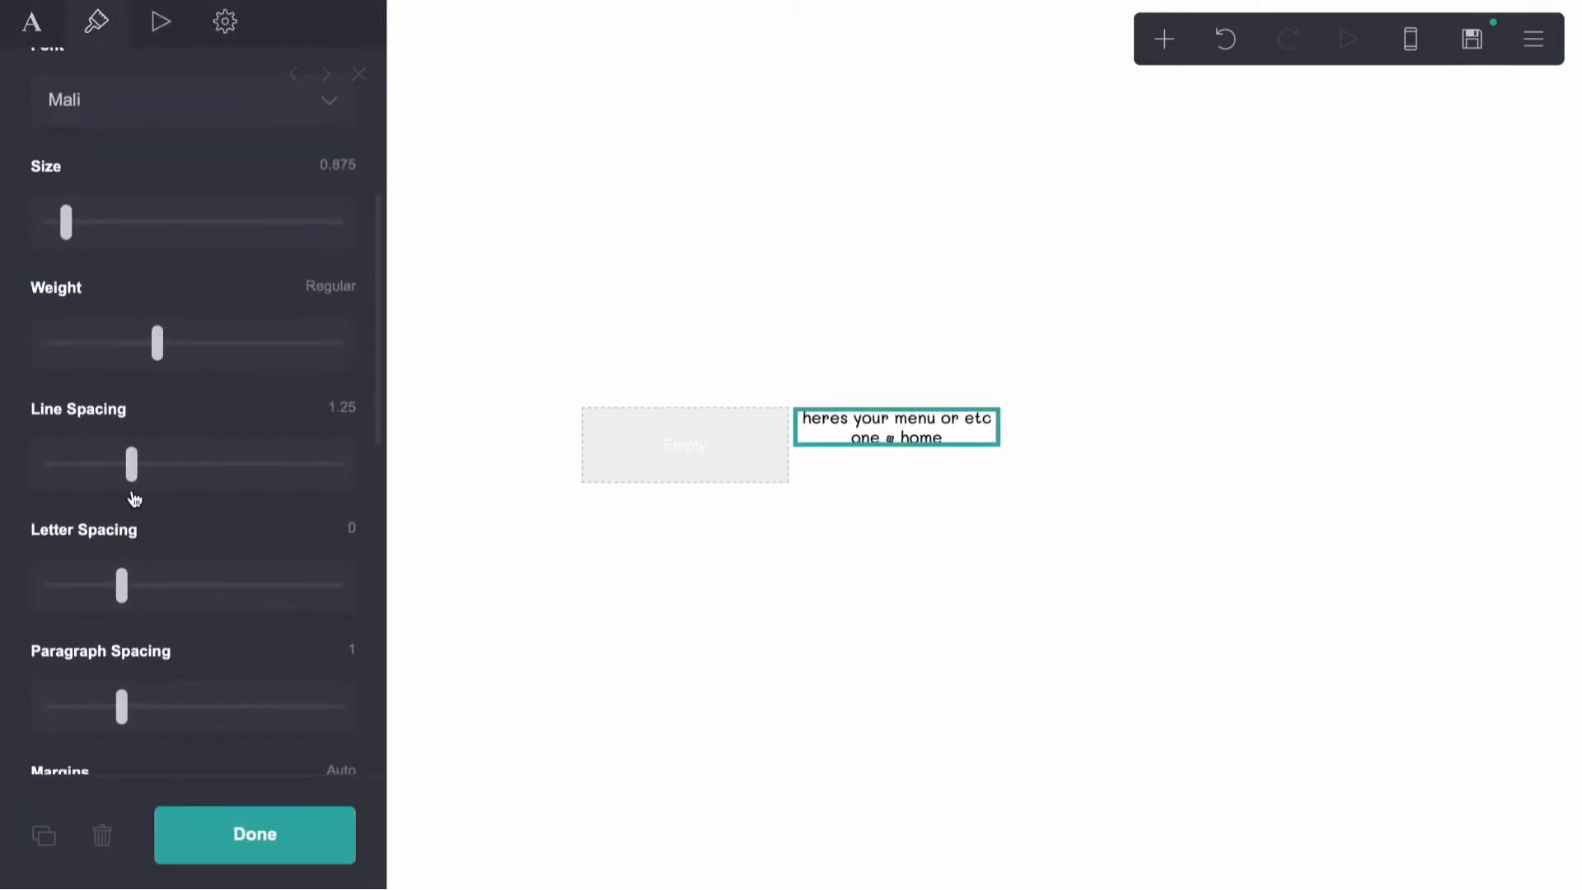
left_click(844, 642)
Add an embed element of type Code below the columns container
left_click(1142, 31)
left_click(1104, 488)
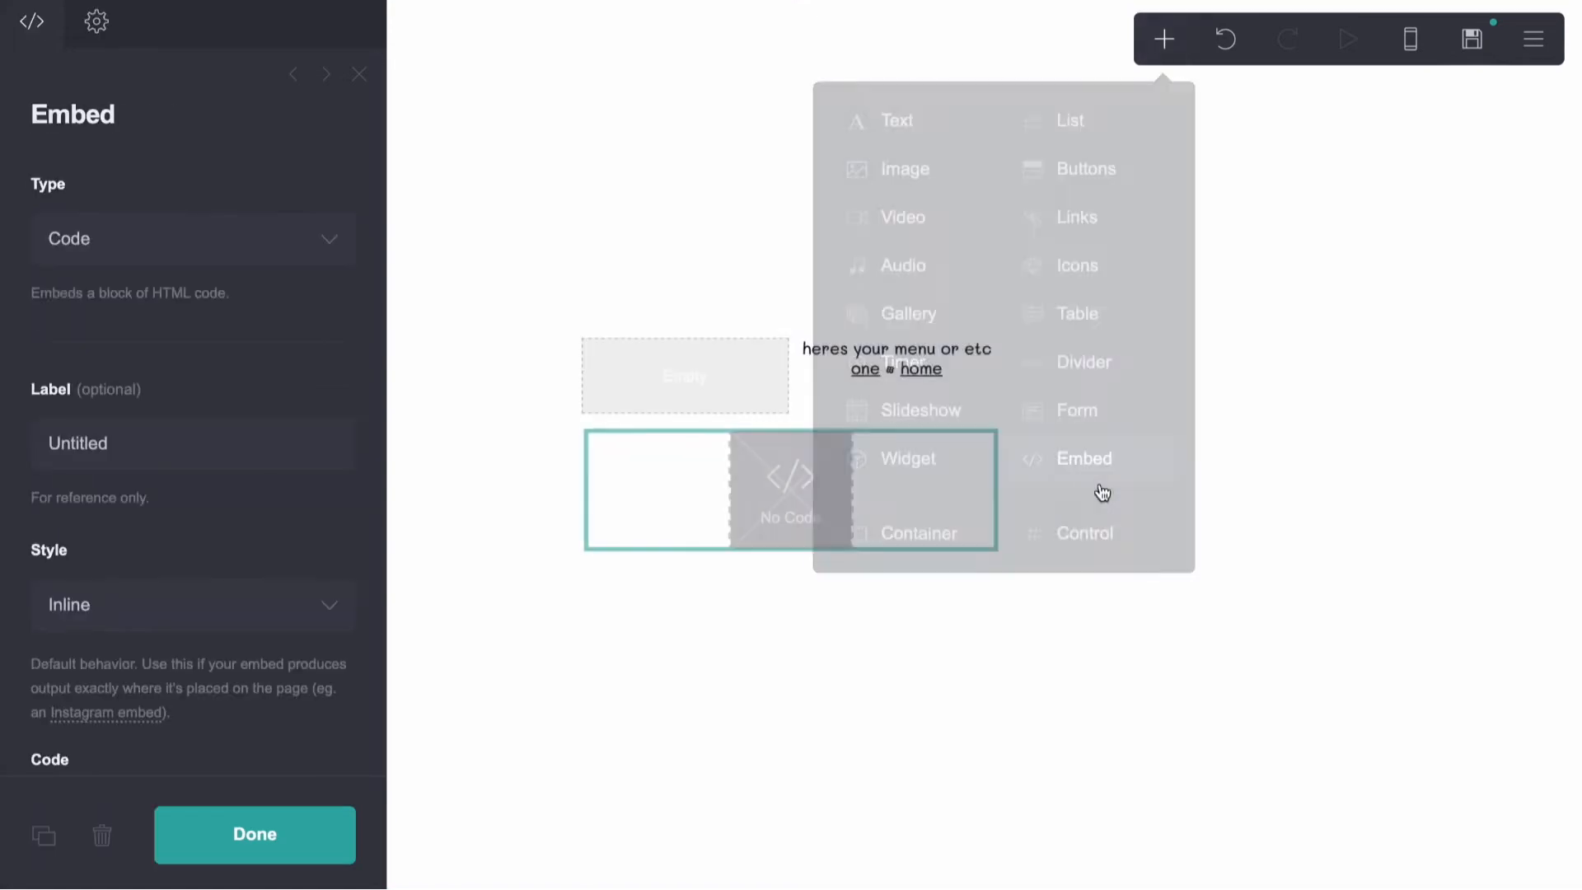
left_click(659, 629)
Set the spacing of the page contents to 0
left_click(1534, 39)
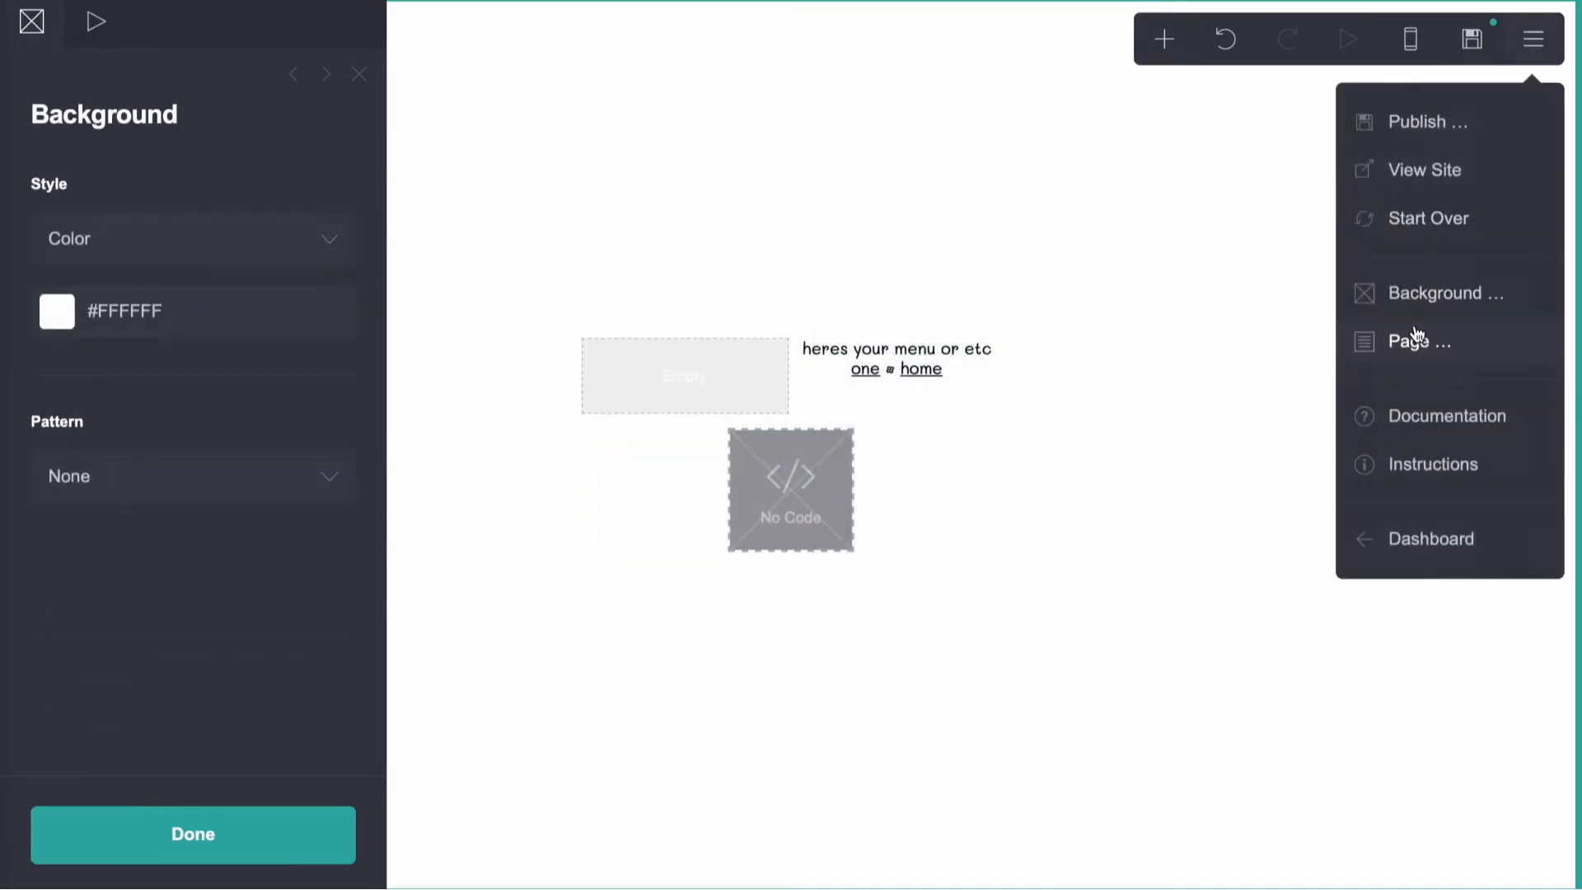
left_click(1414, 337)
scroll(58, 659, "down", 3)
scroll(58, 659, "down", 4)
left_click_drag(87, 539, 4, 544)
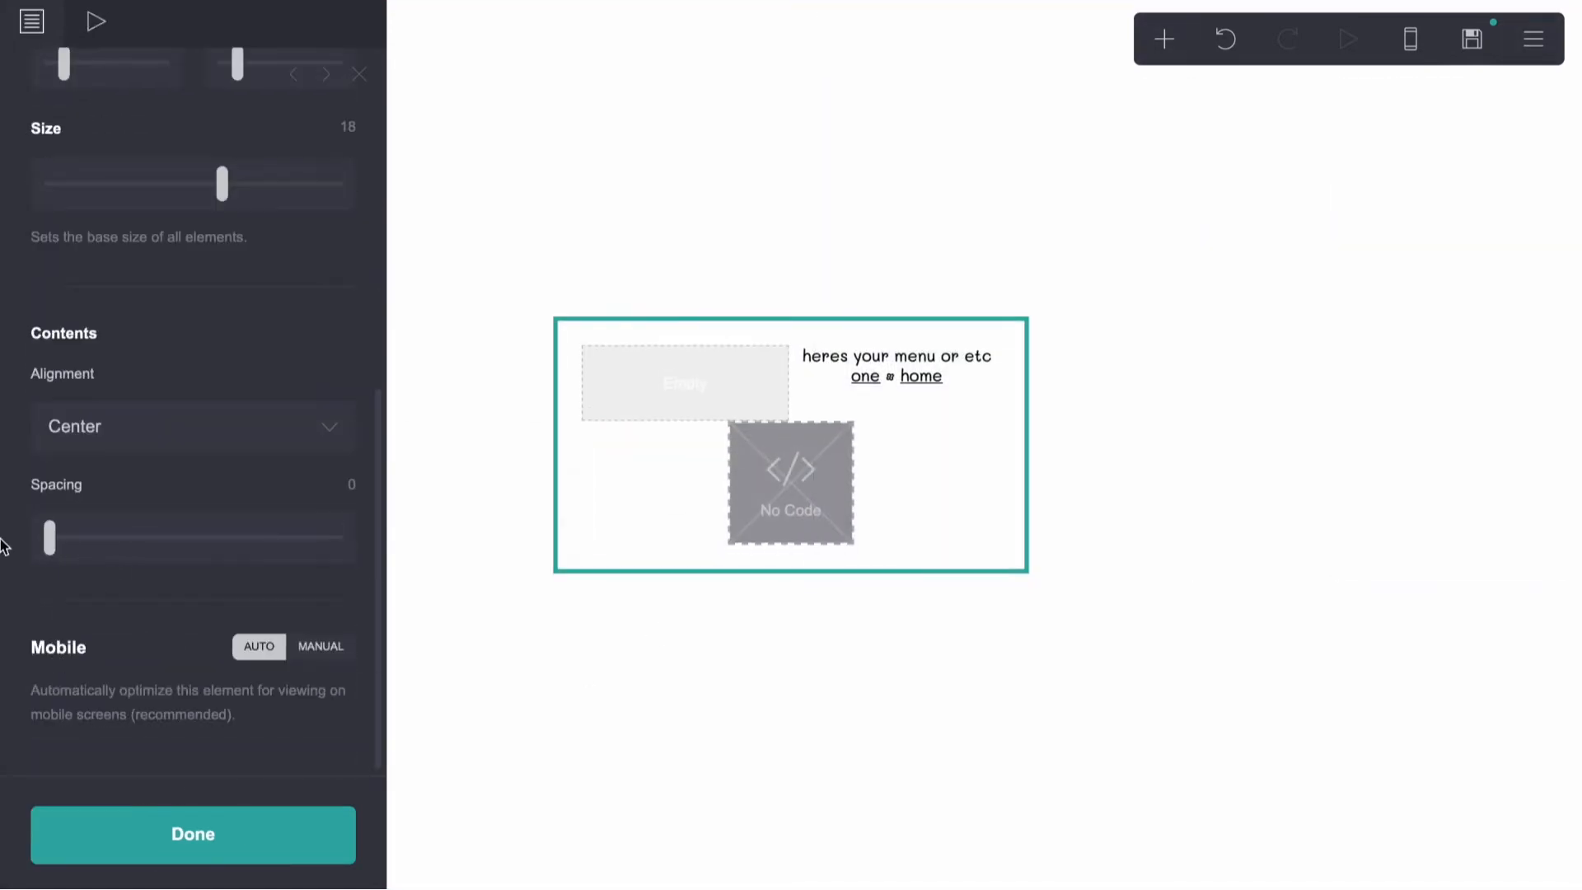
left_click(774, 721)
Add a section break control and place it between the columns container and the embed element
left_click(1158, 40)
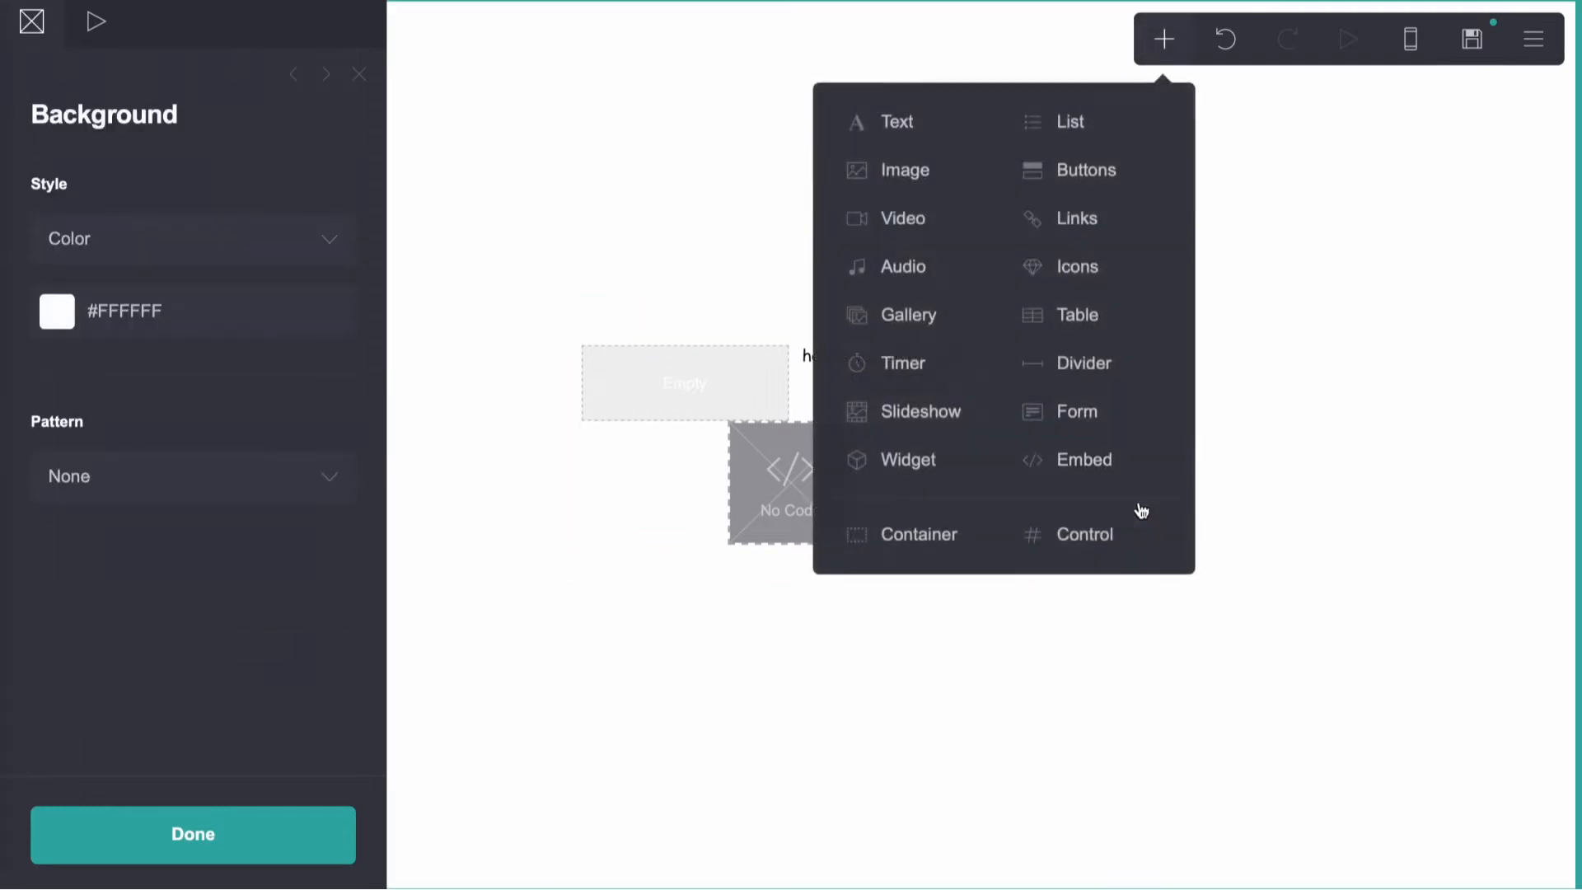
left_click(1096, 541)
left_click_drag(826, 566, 824, 433)
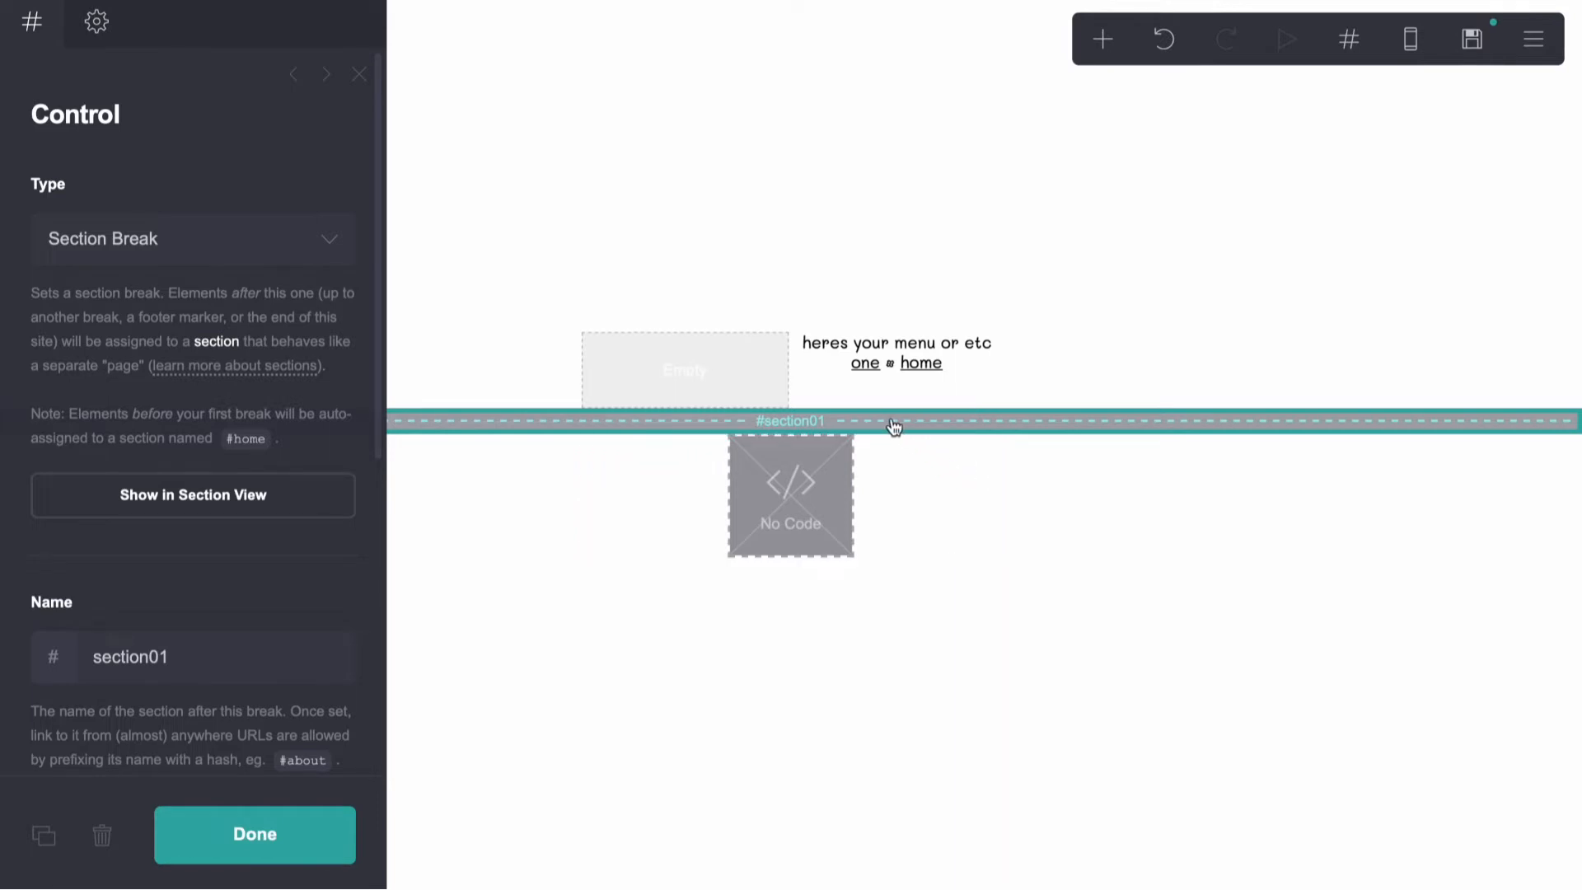
Change the section break control to a header marker, and duplicate it below as a section break
left_click(241, 261)
left_click(237, 259)
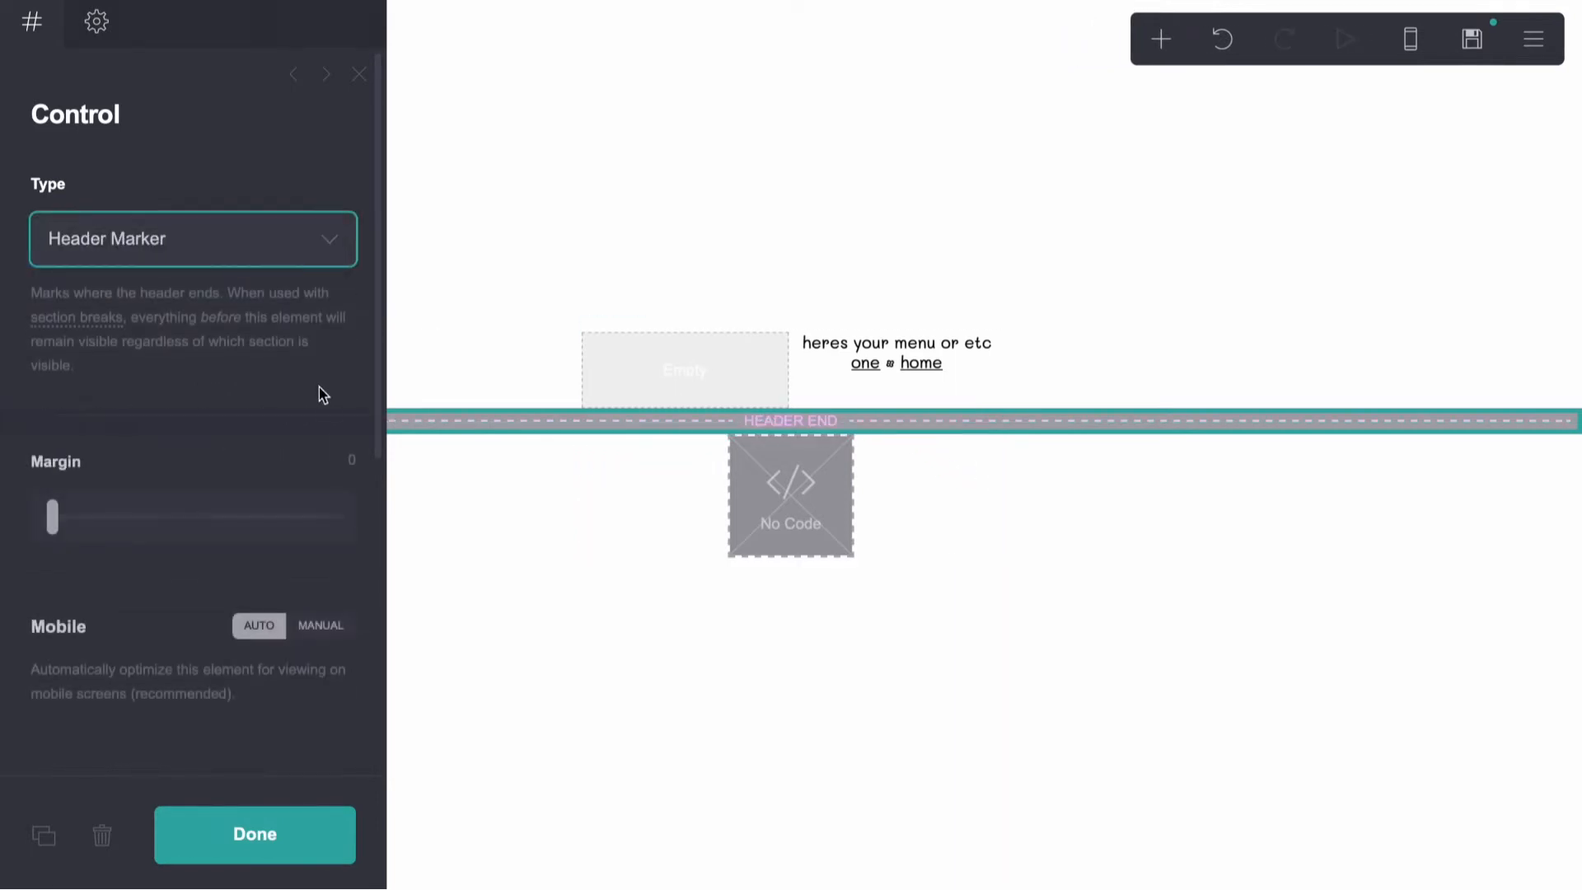
left_click(33, 841)
left_click(147, 216)
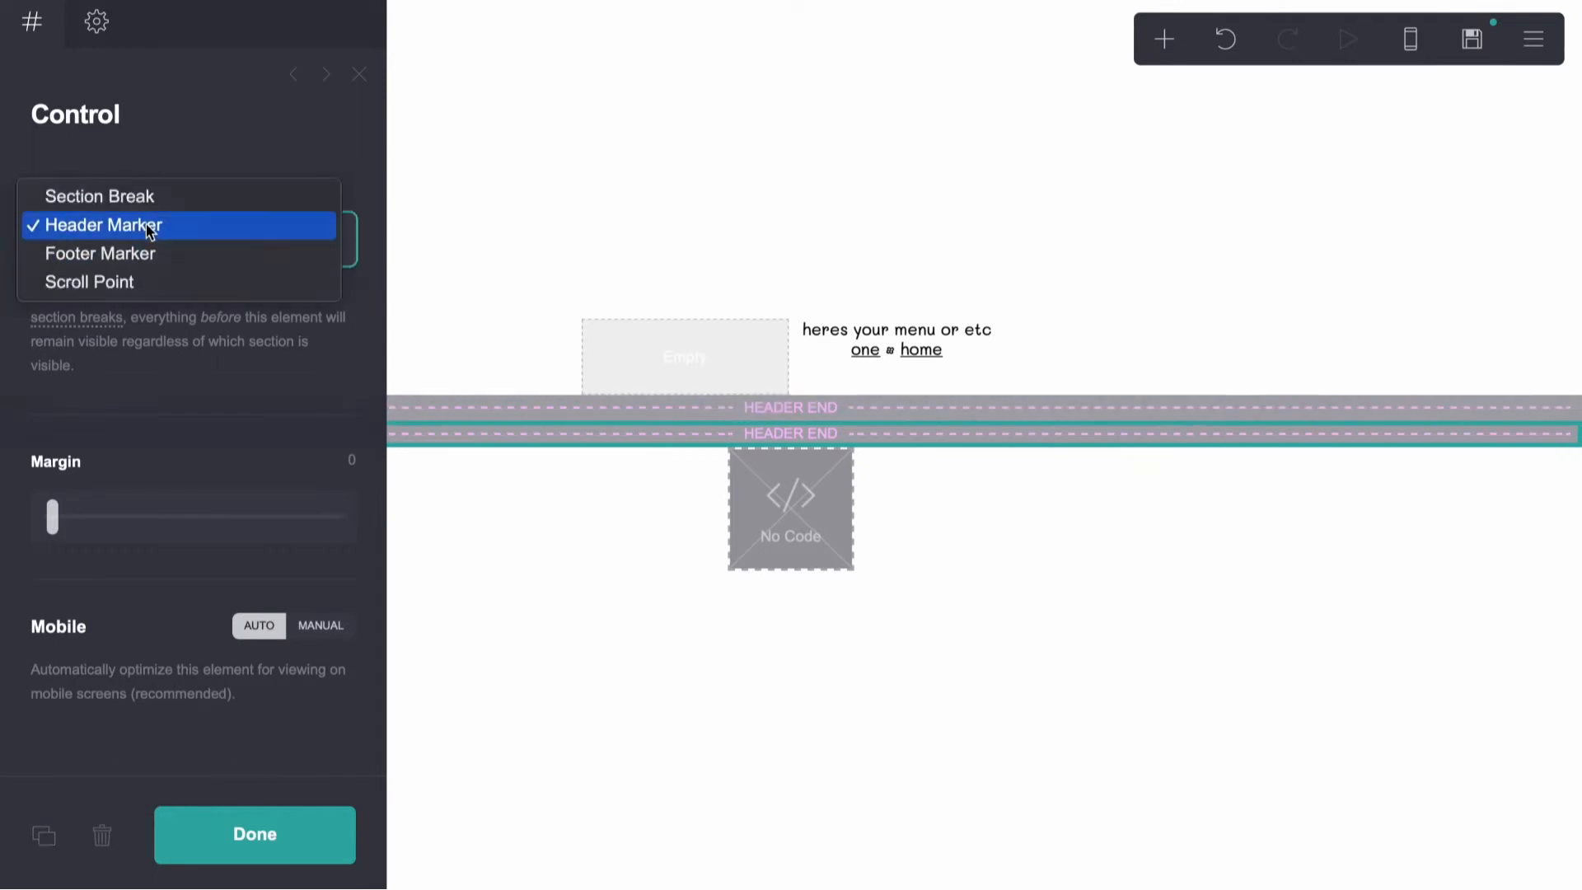
left_click(99, 196)
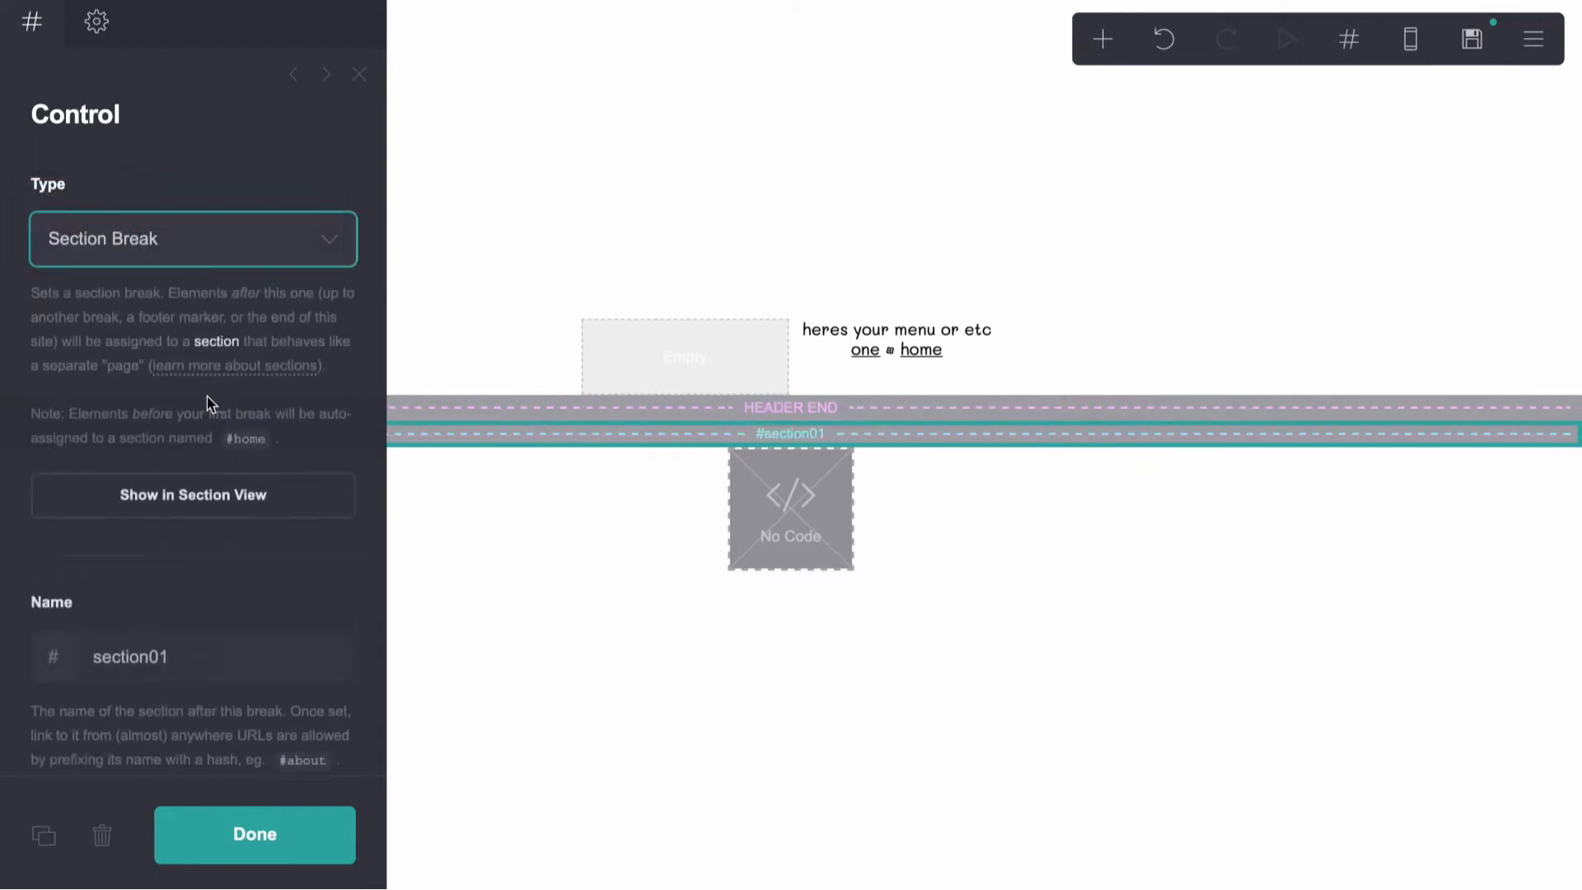
Name the section break below the header marker home
left_click_drag(121, 657, 373, 663)
key("BackSpace")
key("BackSpace")
key("BackSpace")
key("BackSpace")
type("home")
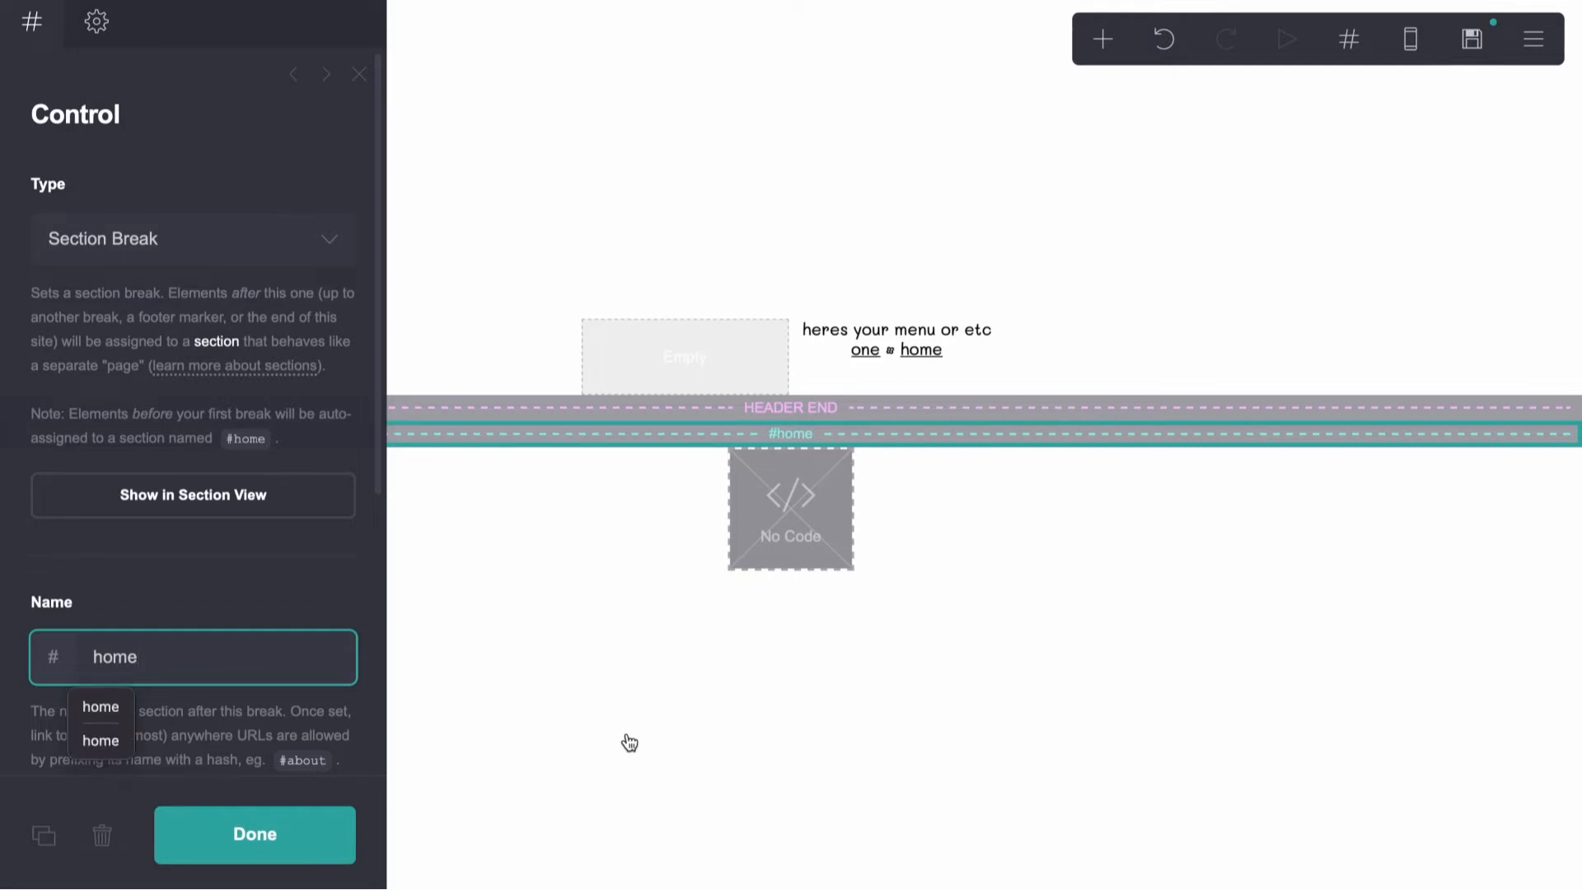
Duplicate the home section break as one named one and place it below the embed element
left_click(62, 837)
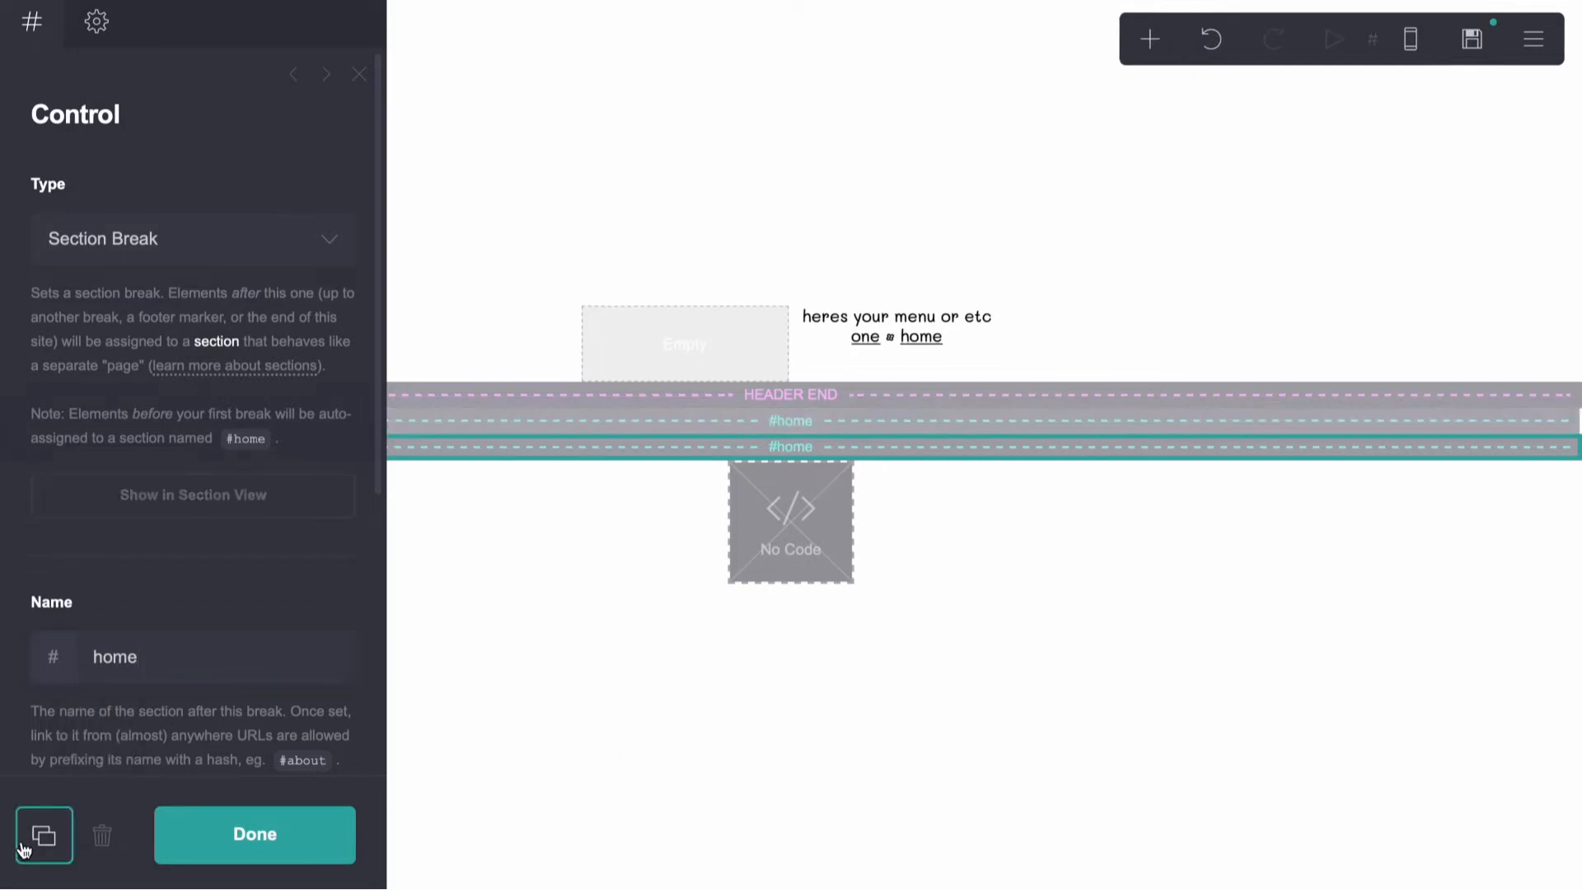
double_click(195, 659)
type("one")
left_click_drag(810, 507, 810, 436)
left_click(807, 808)
left_click(805, 777)
left_click(807, 409)
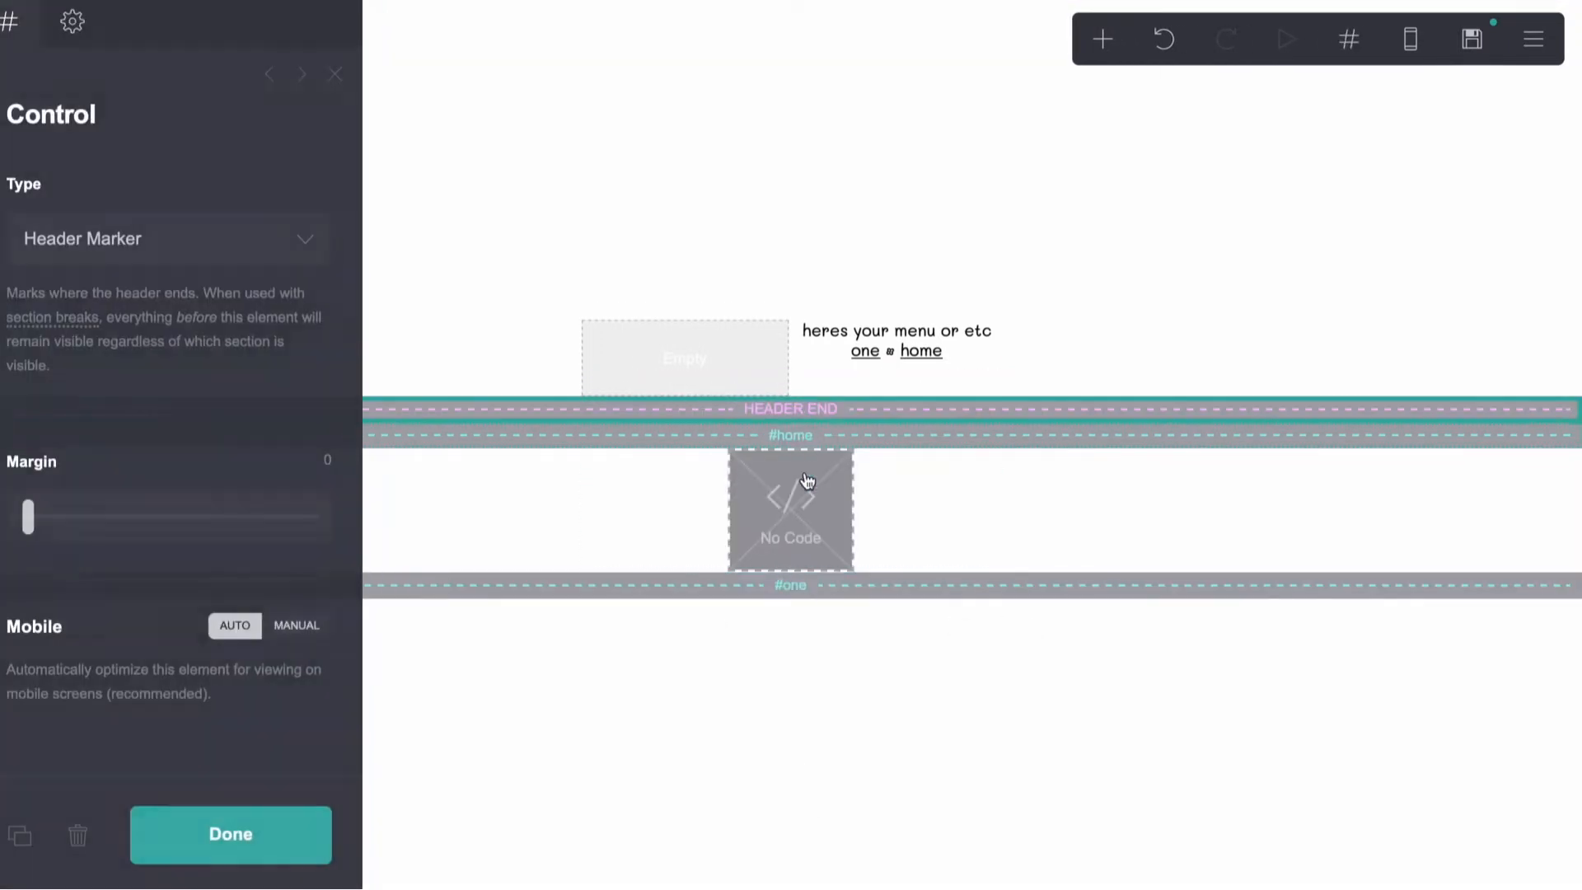
Enter opening and closing style tags with an empty line between them in the embed element's code
left_click(805, 498)
left_click(166, 660)
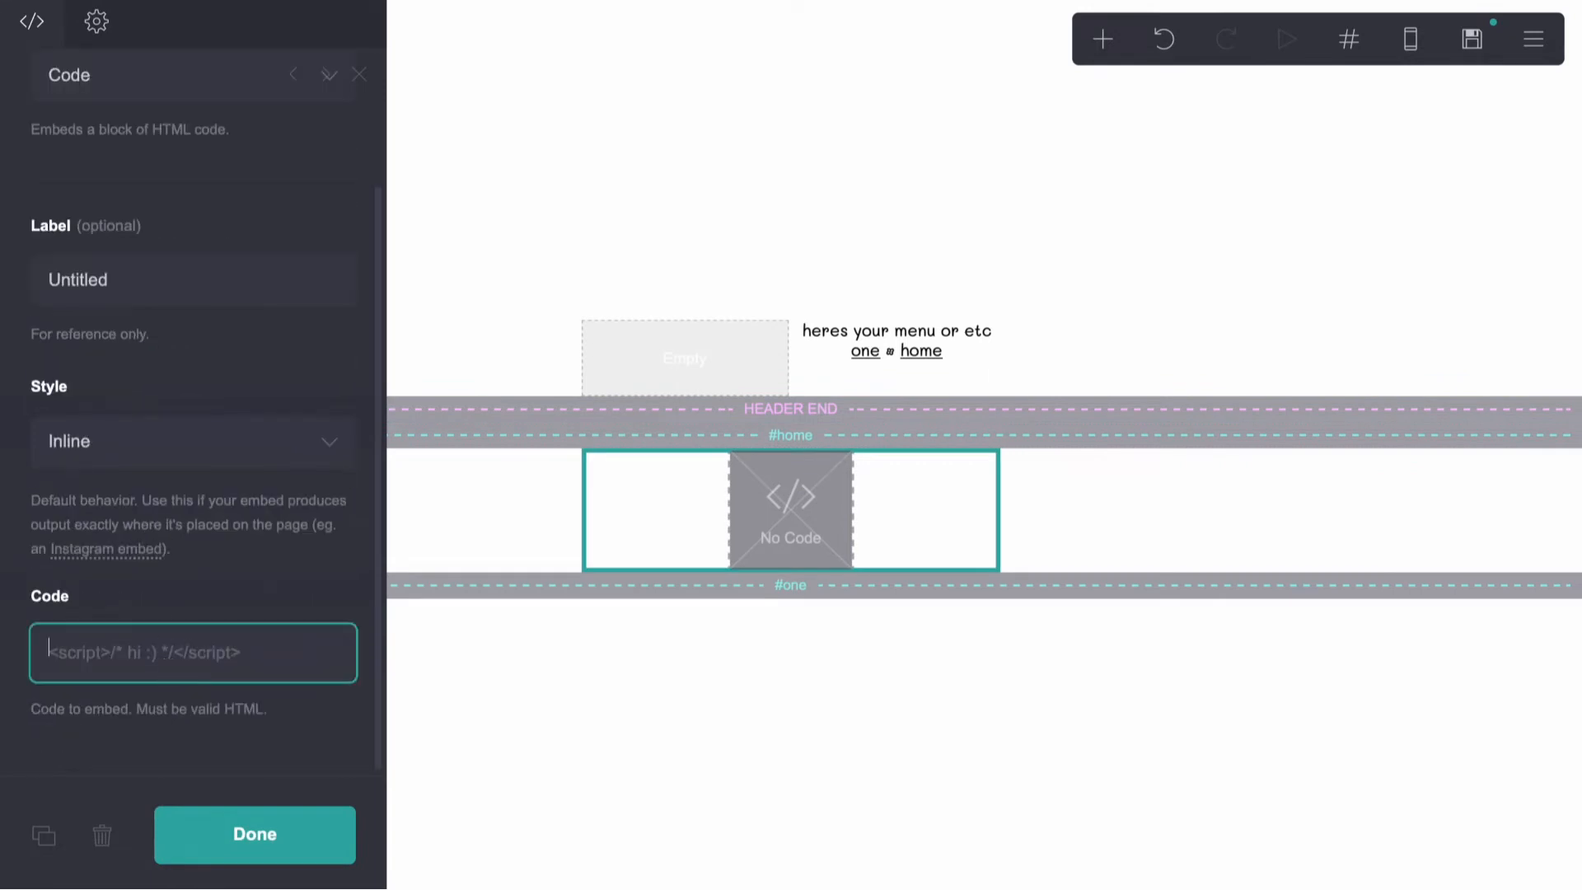
type("<style")
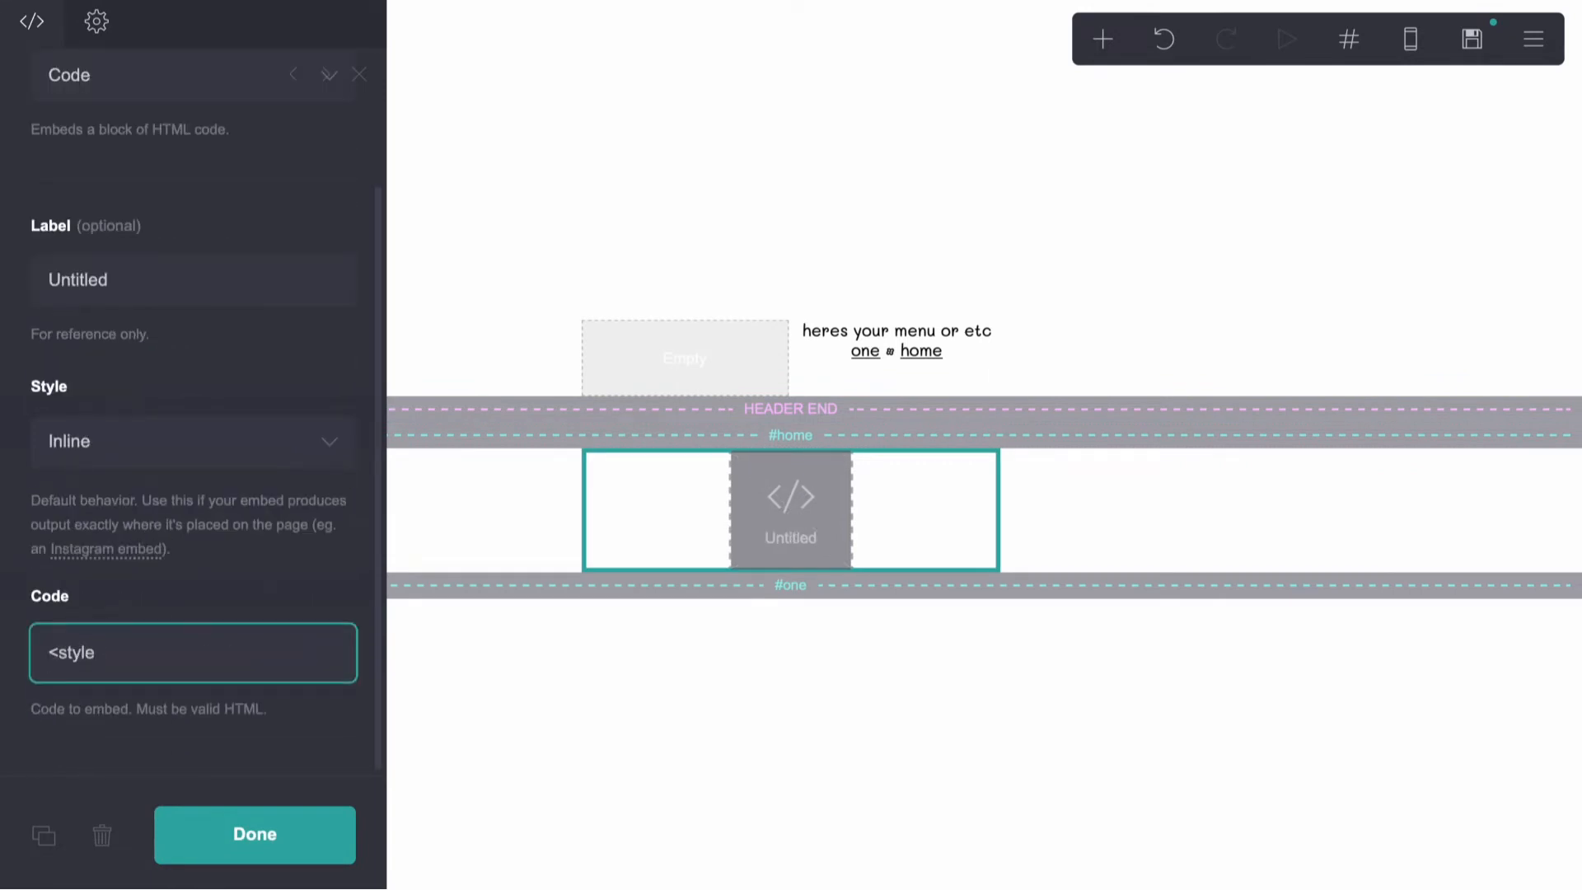
type(">")
key("Return")
type("</style")
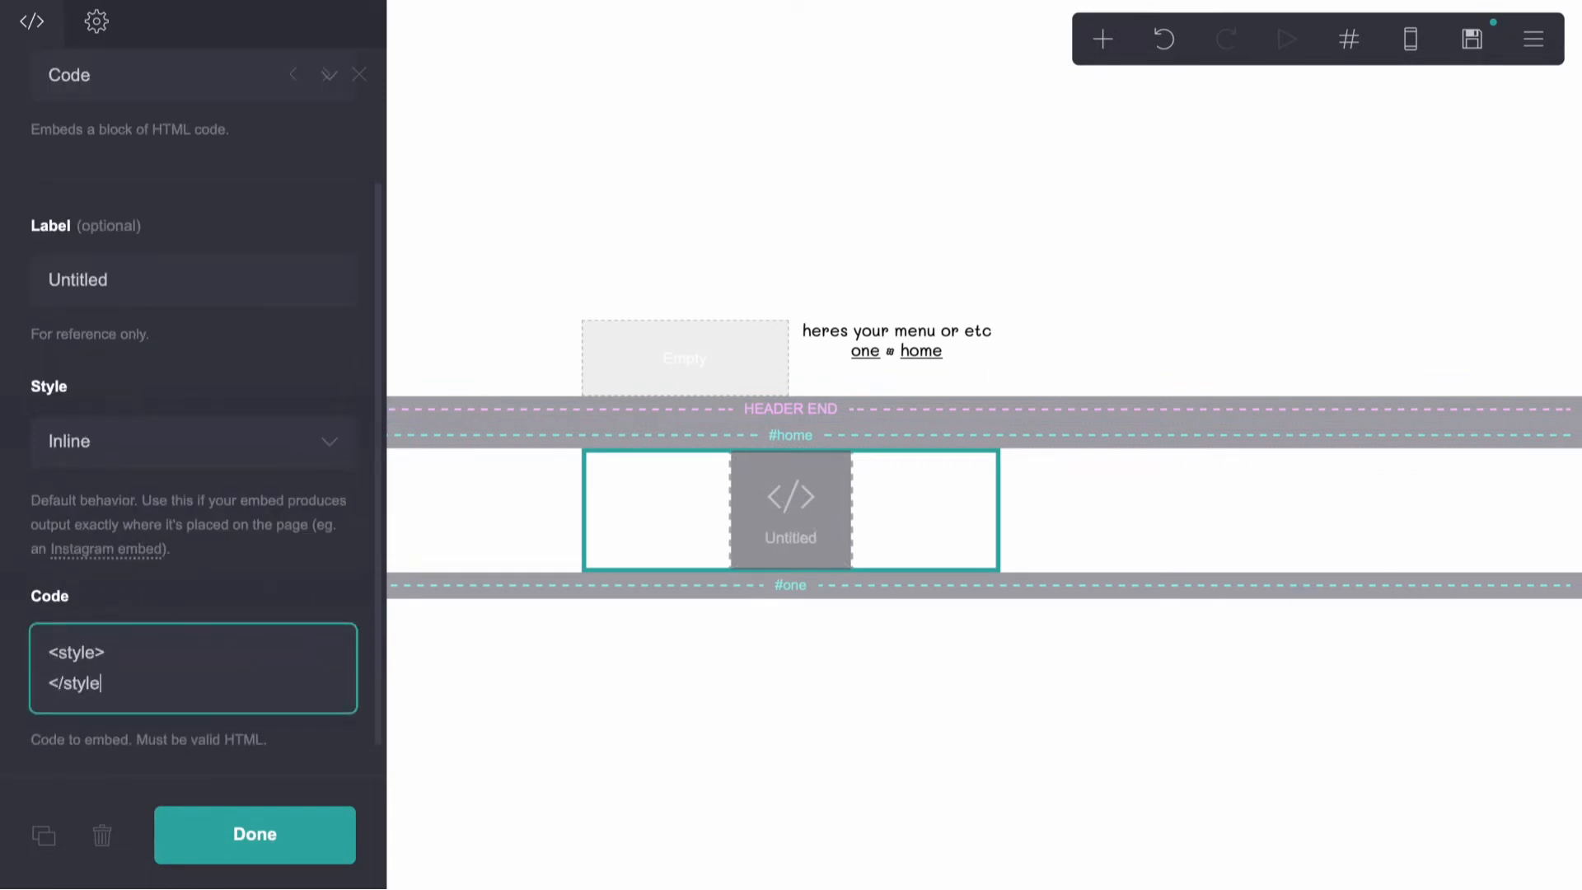
type(">")
left_click(139, 659)
key("Return")
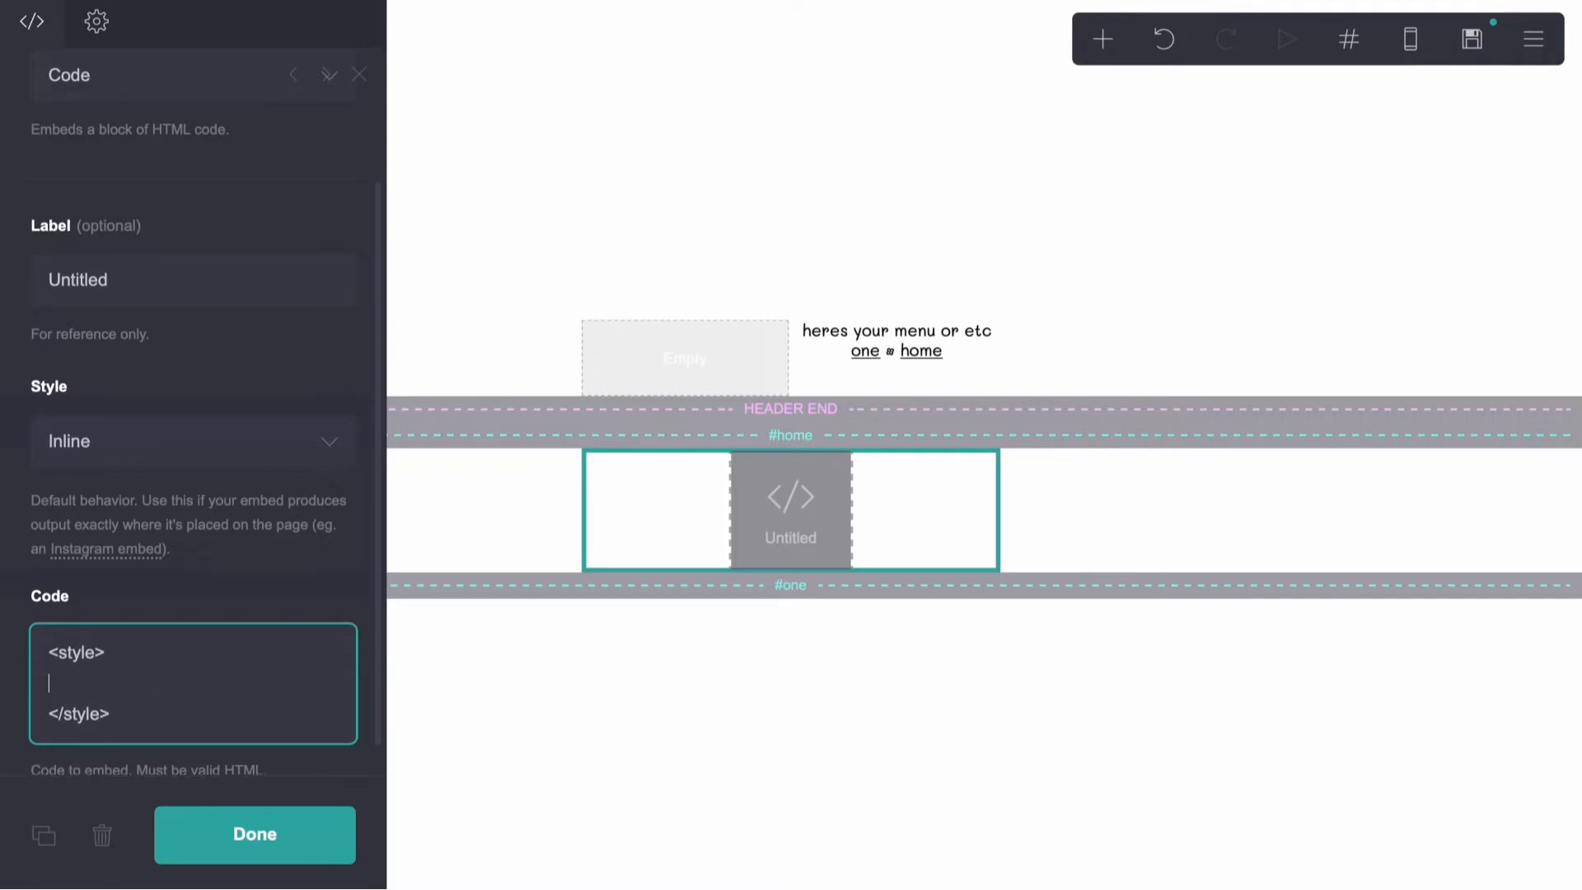
Add an empty #info01 rule with braces inside the embed code's style tags
type("#")
key("BackSpace")
key("BackSpace")
key("BackSpace")
key("BackSpace")
type("#sc")
key("Return")
type("}")
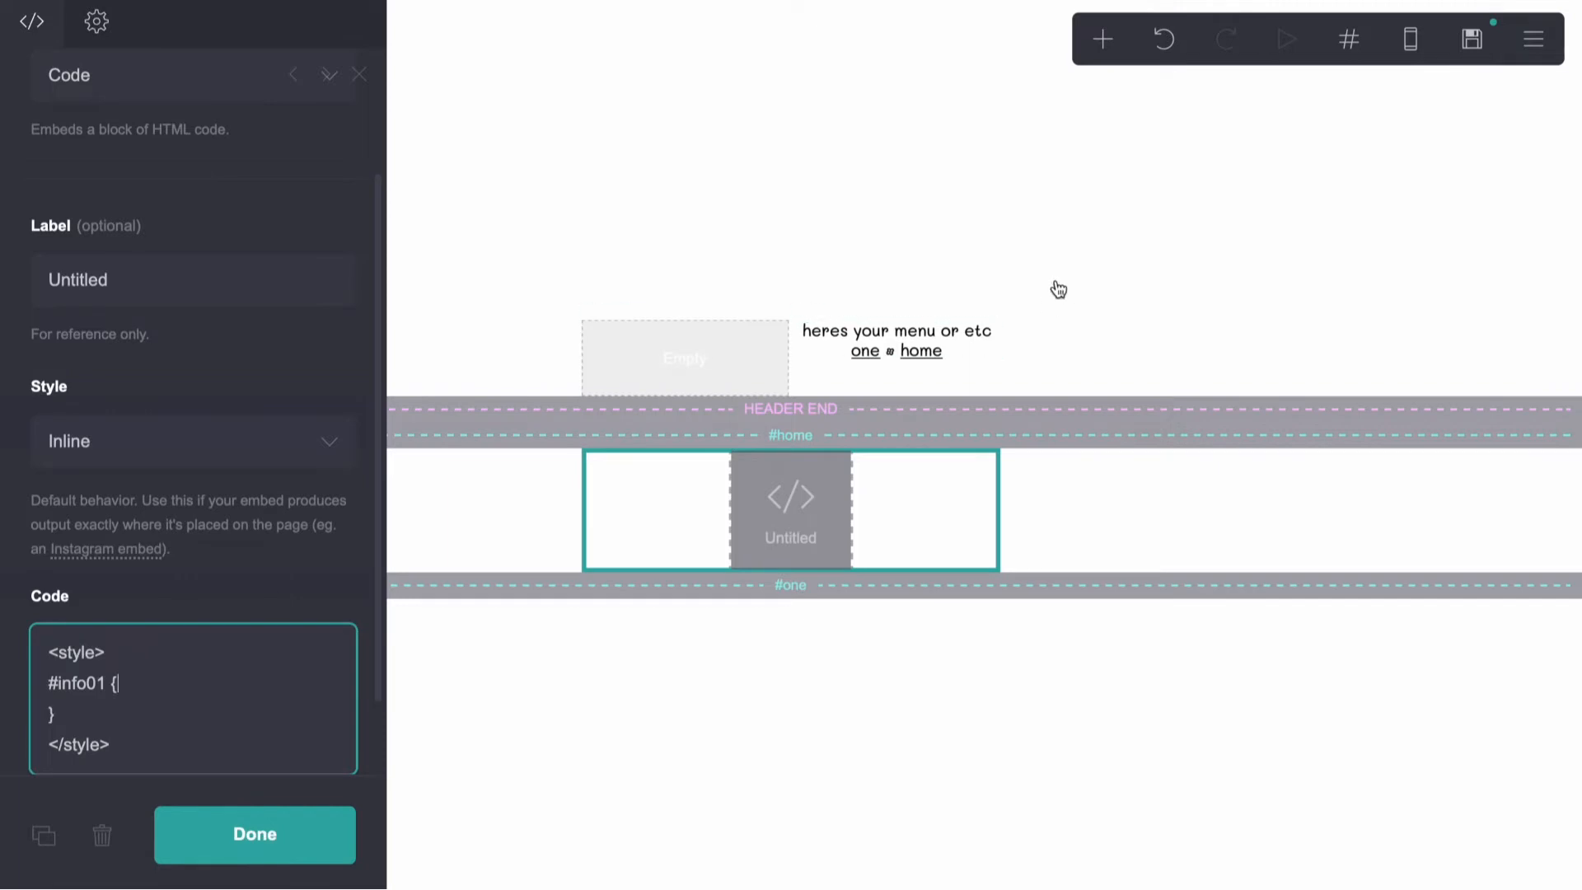
Check the menu text's appearance and give #info01 font-family: Mali, font-size: .875em and line-height: 1.125em
left_click(938, 373)
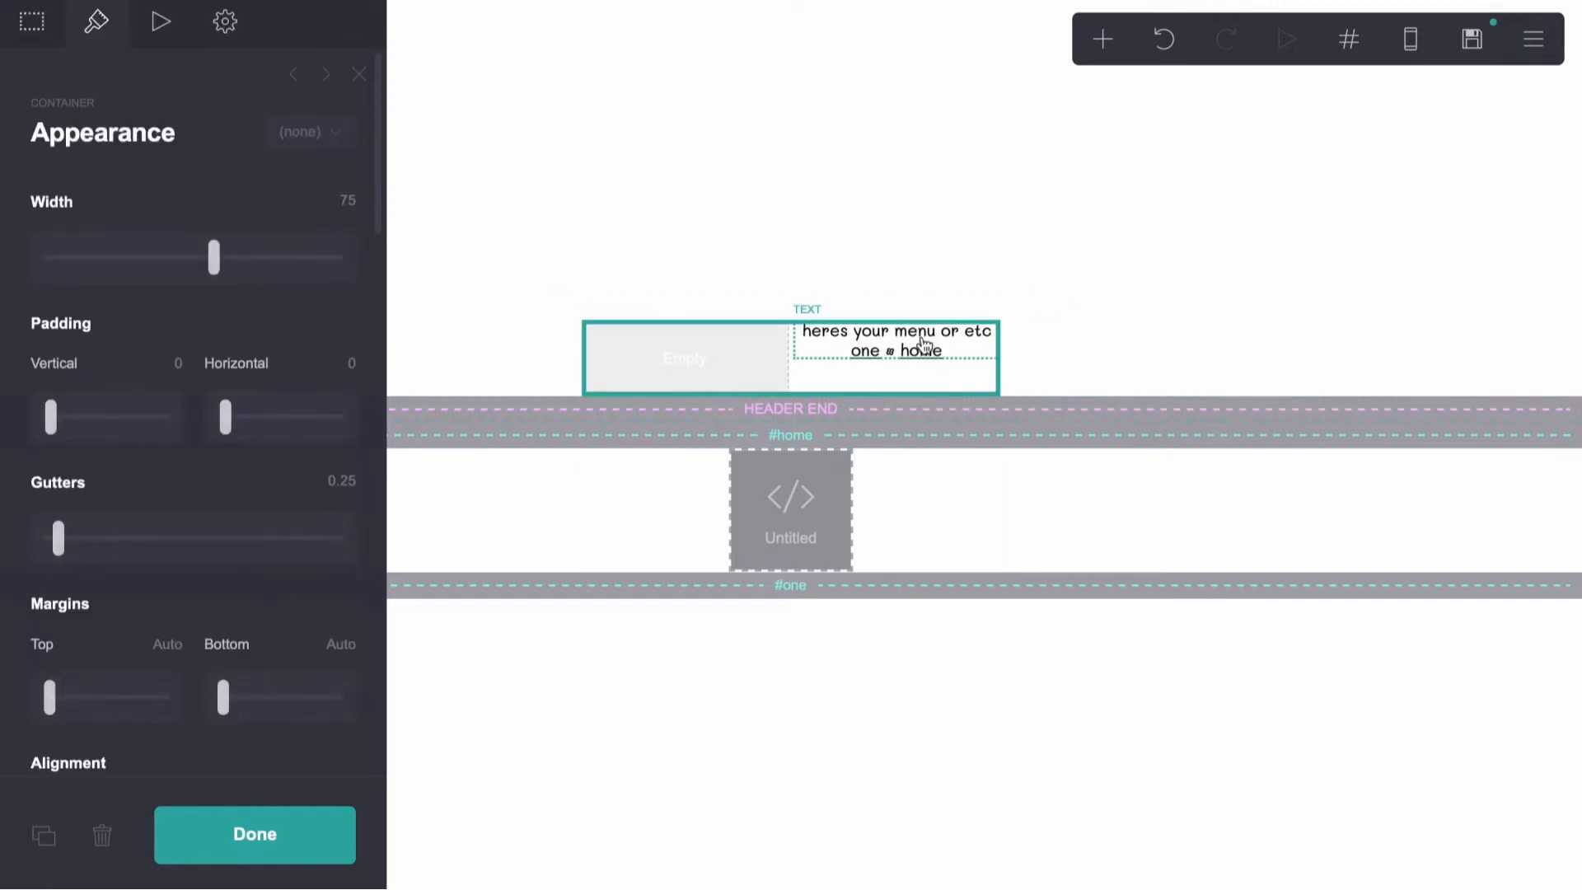
left_click(927, 348)
left_click(793, 498)
scroll(165, 561, "down", 3)
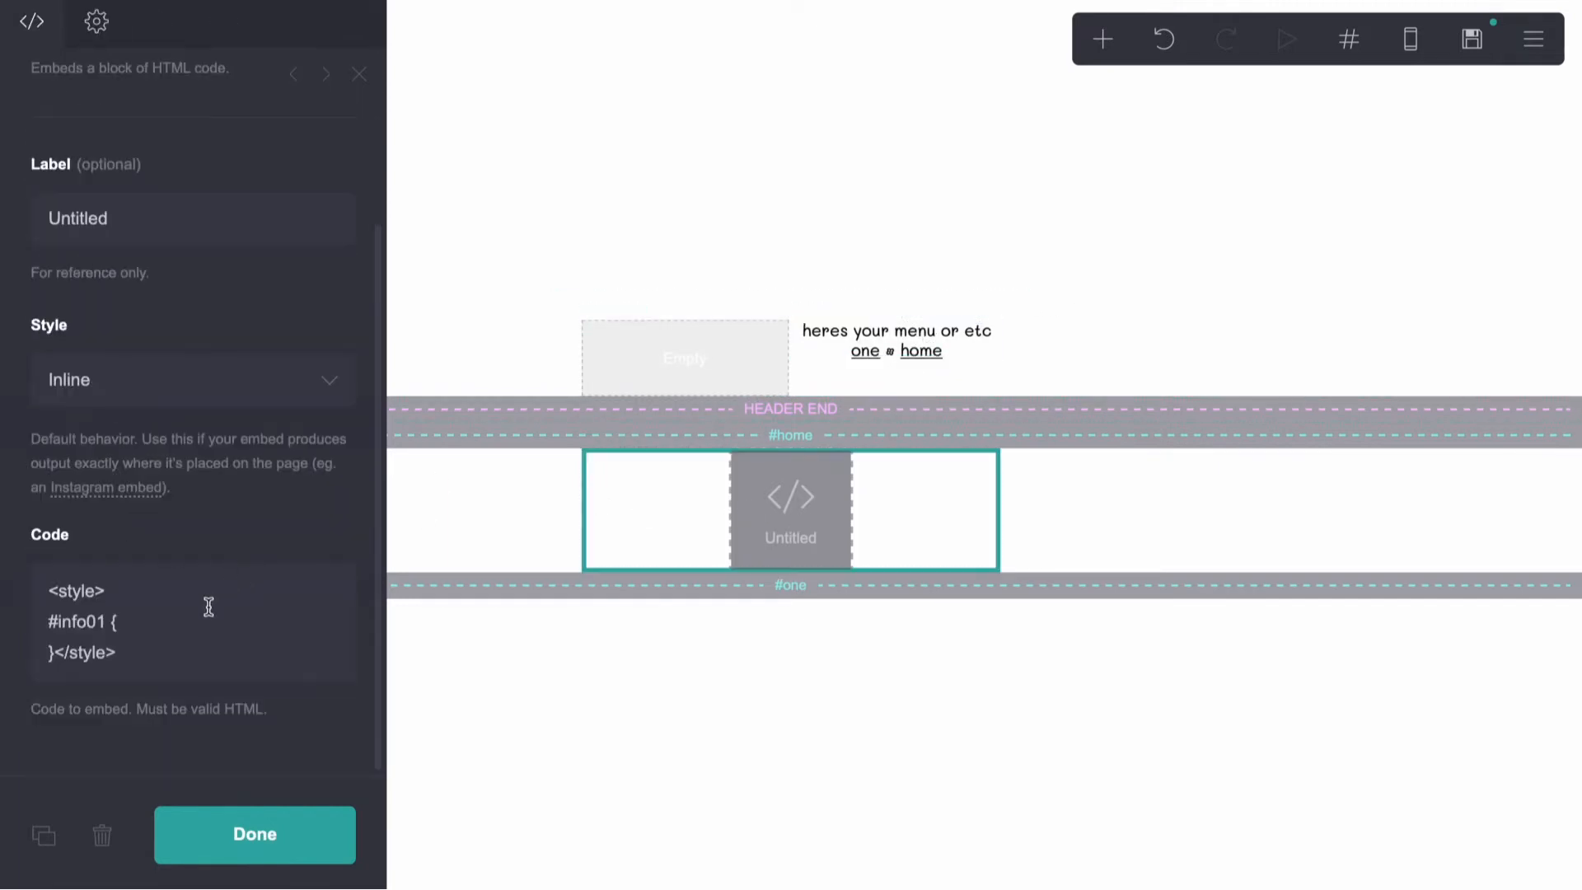
left_click(189, 631)
key("Return")
type("font-family")
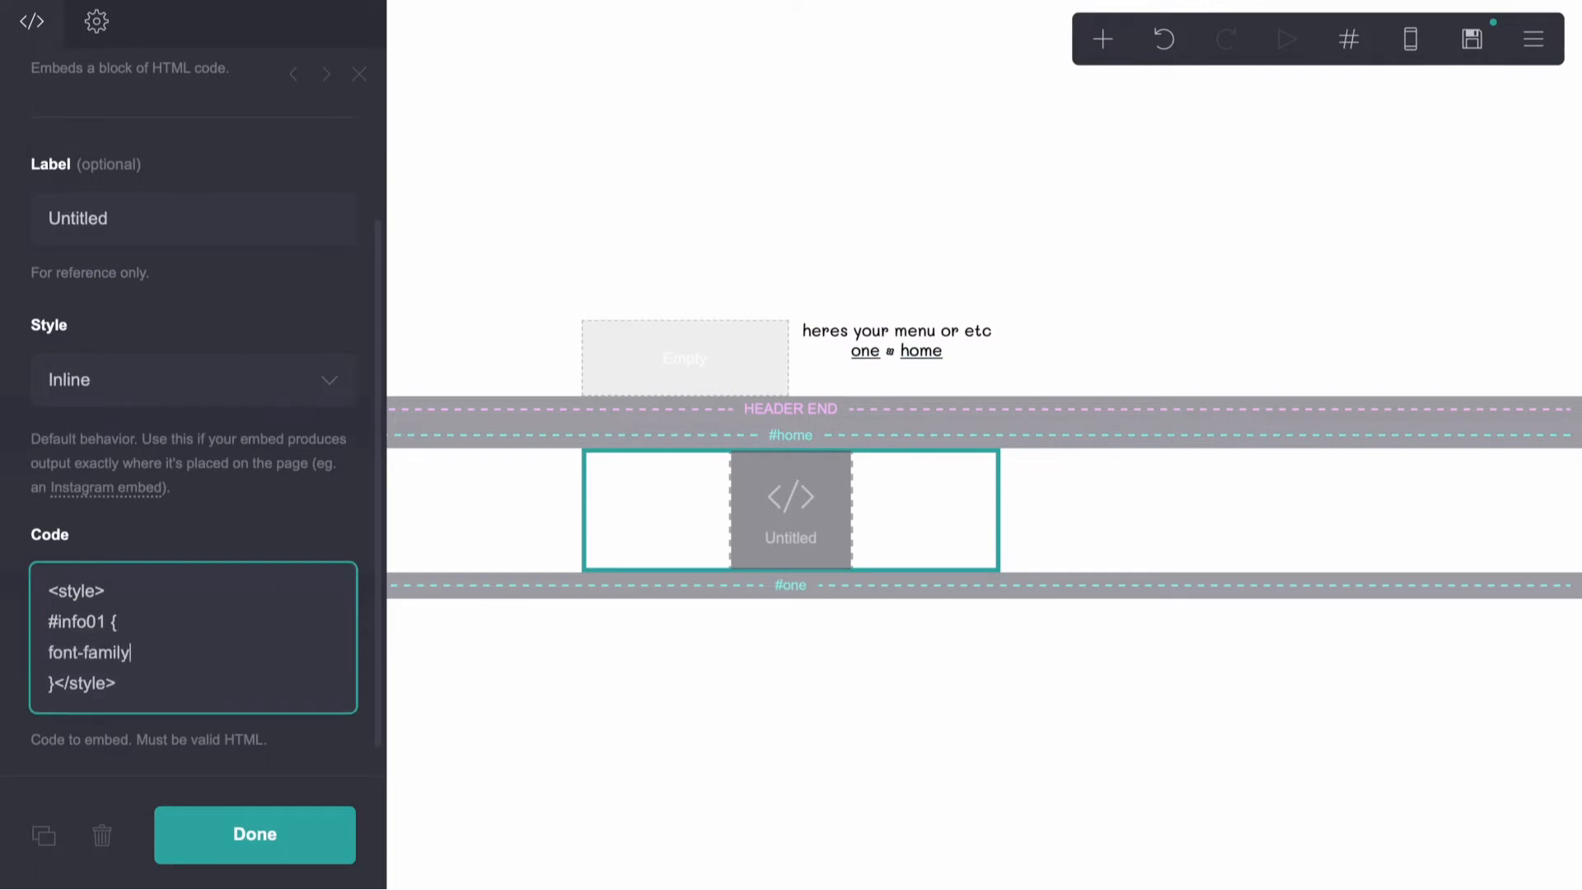
type(": Mali;")
key("Return")
type("font")
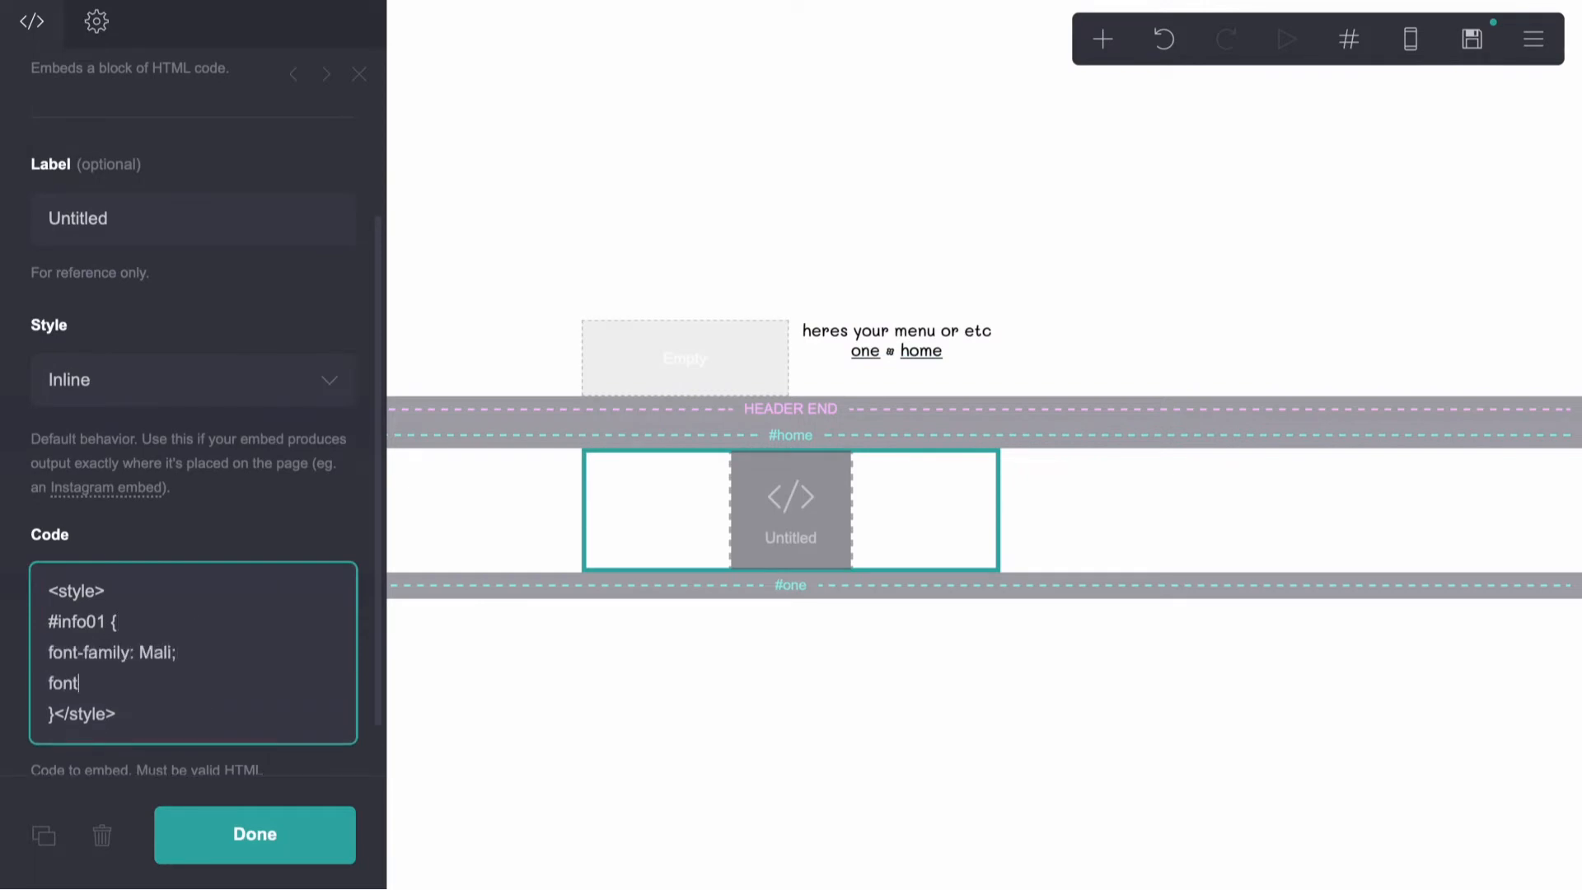
type("-size: .875em;")
key("Return")
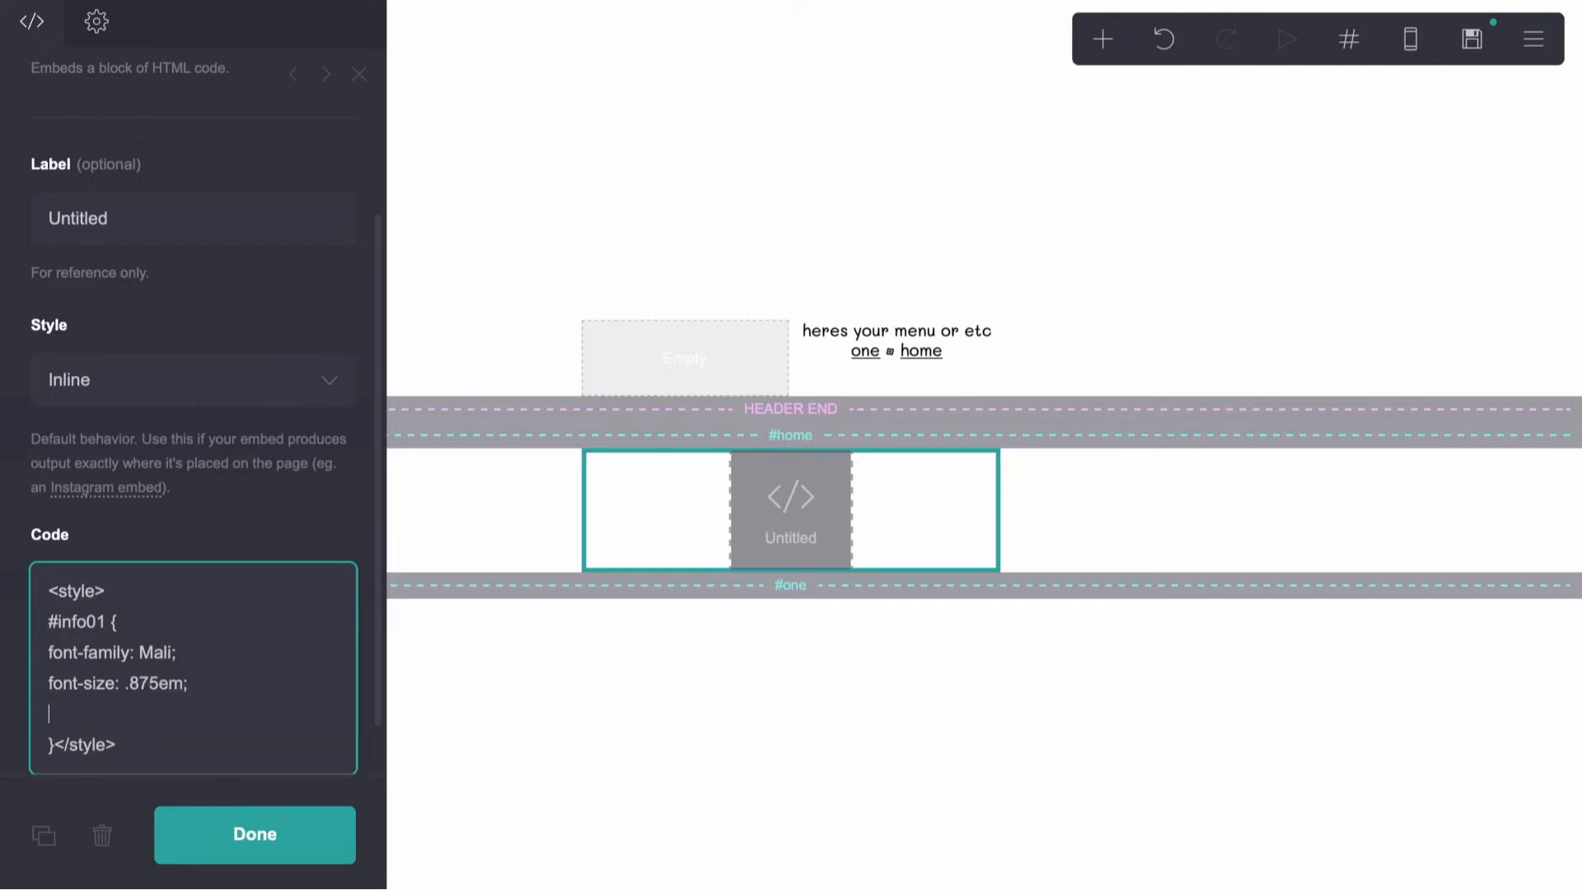
type("line-height: 1.125em;")
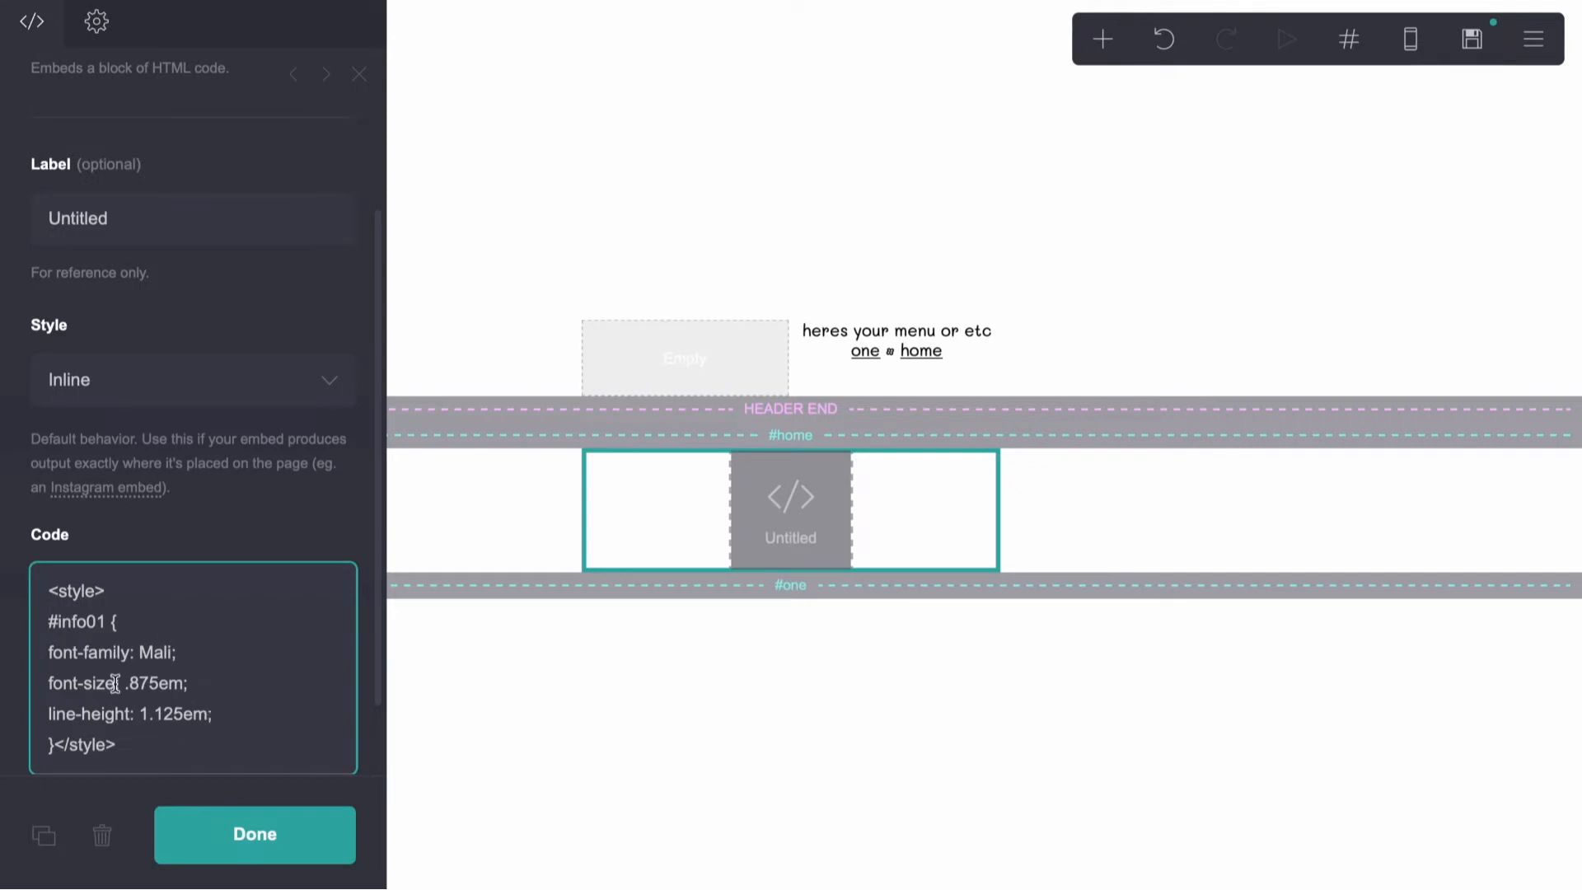
Put the closing style tag on its own line and add color: #000 and position: absolute to #info01
left_click(55, 744)
key("Return")
left_click(251, 705)
key("Return")
type("olor: #000;")
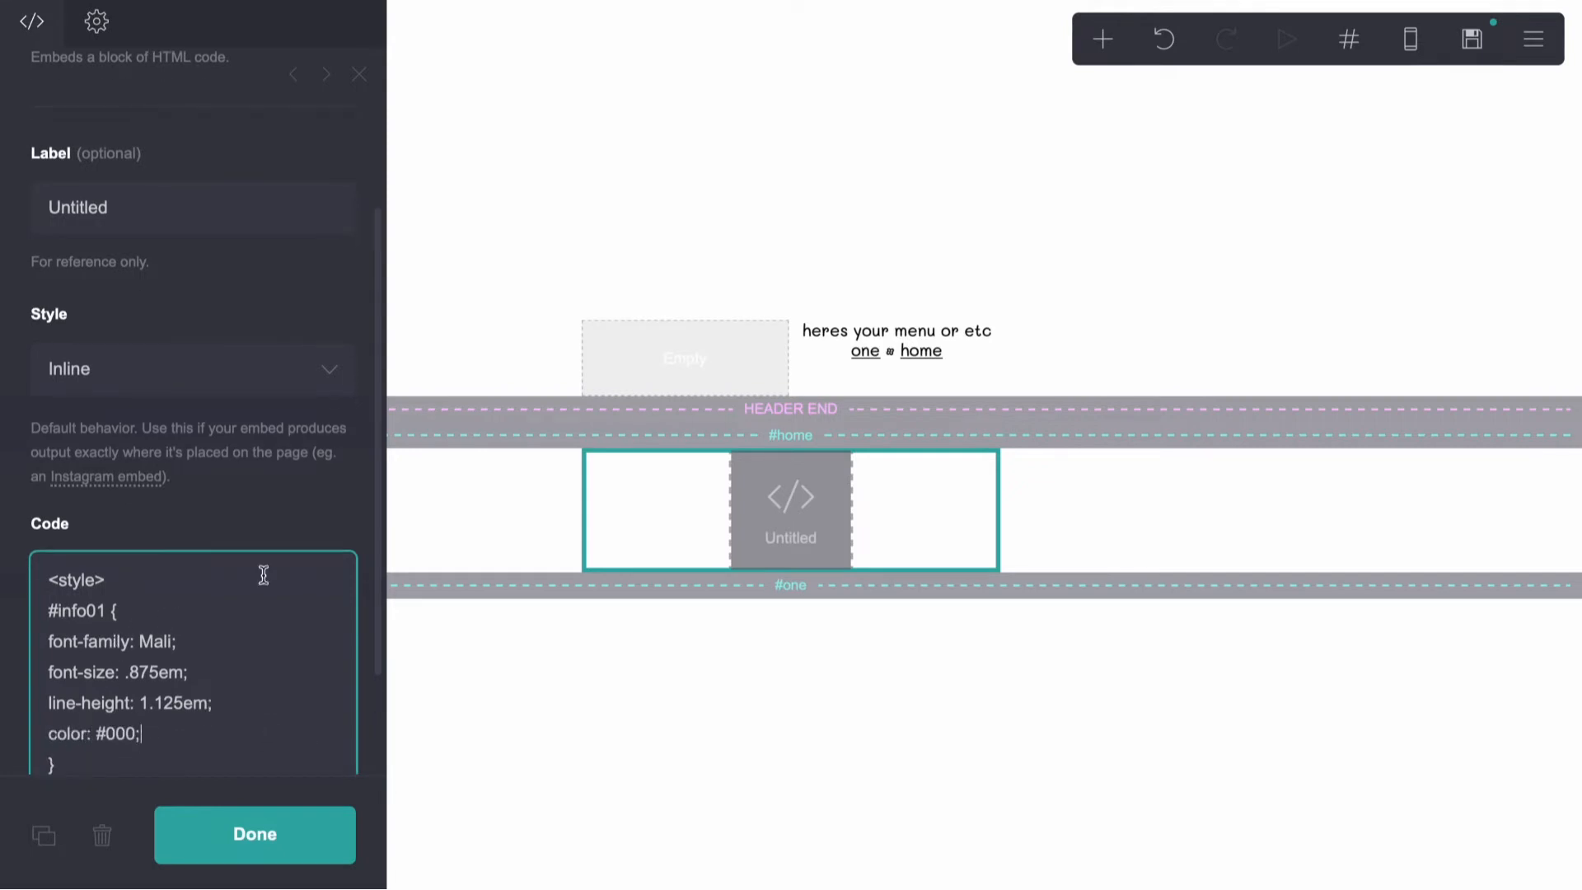
scroll(264, 575, "down", 3)
key("Return")
type("positio")
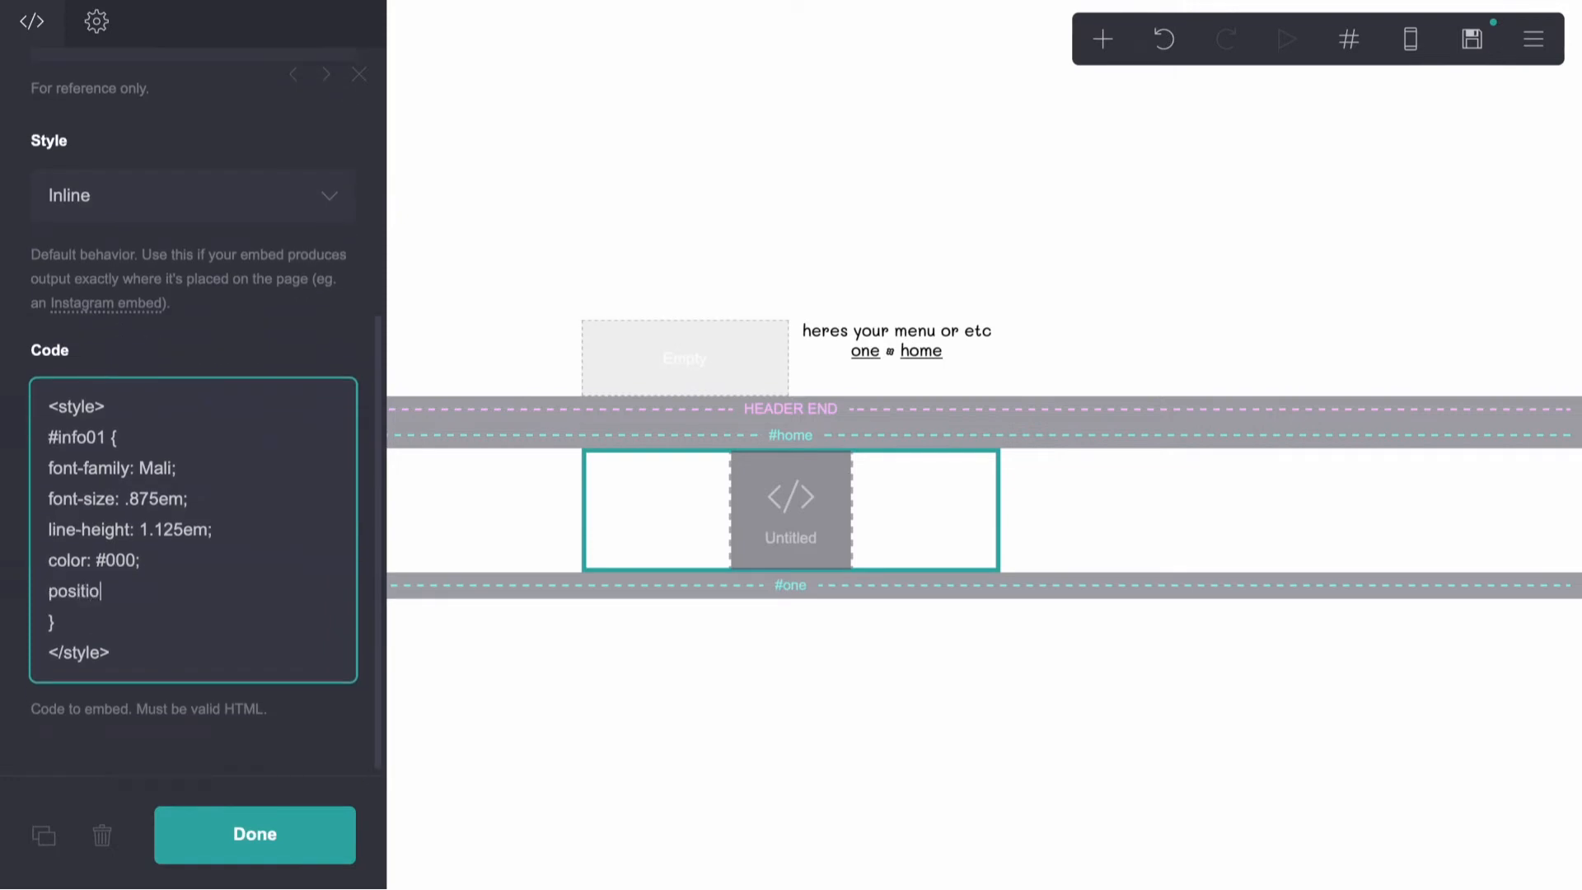
type("n: absolute;")
Add an opening div tag with the id info01 below the style block, separated by a blank line
left_click(159, 652)
key("Return")
key("Return")
type("<div i")
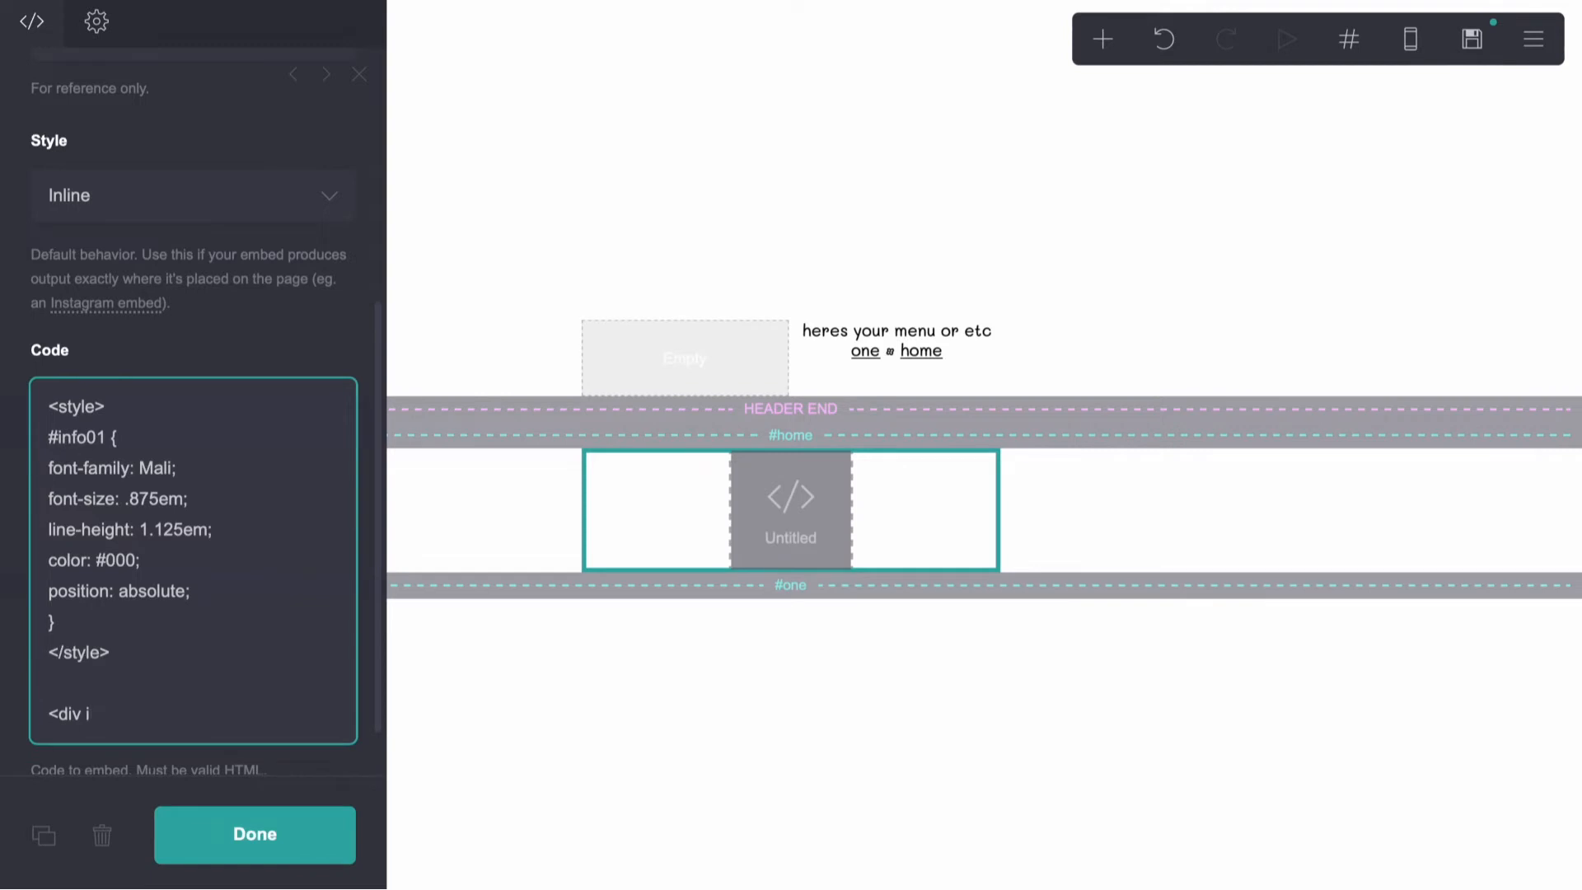
type("d=\"info")
type("01{")
type(">")
key("Return")
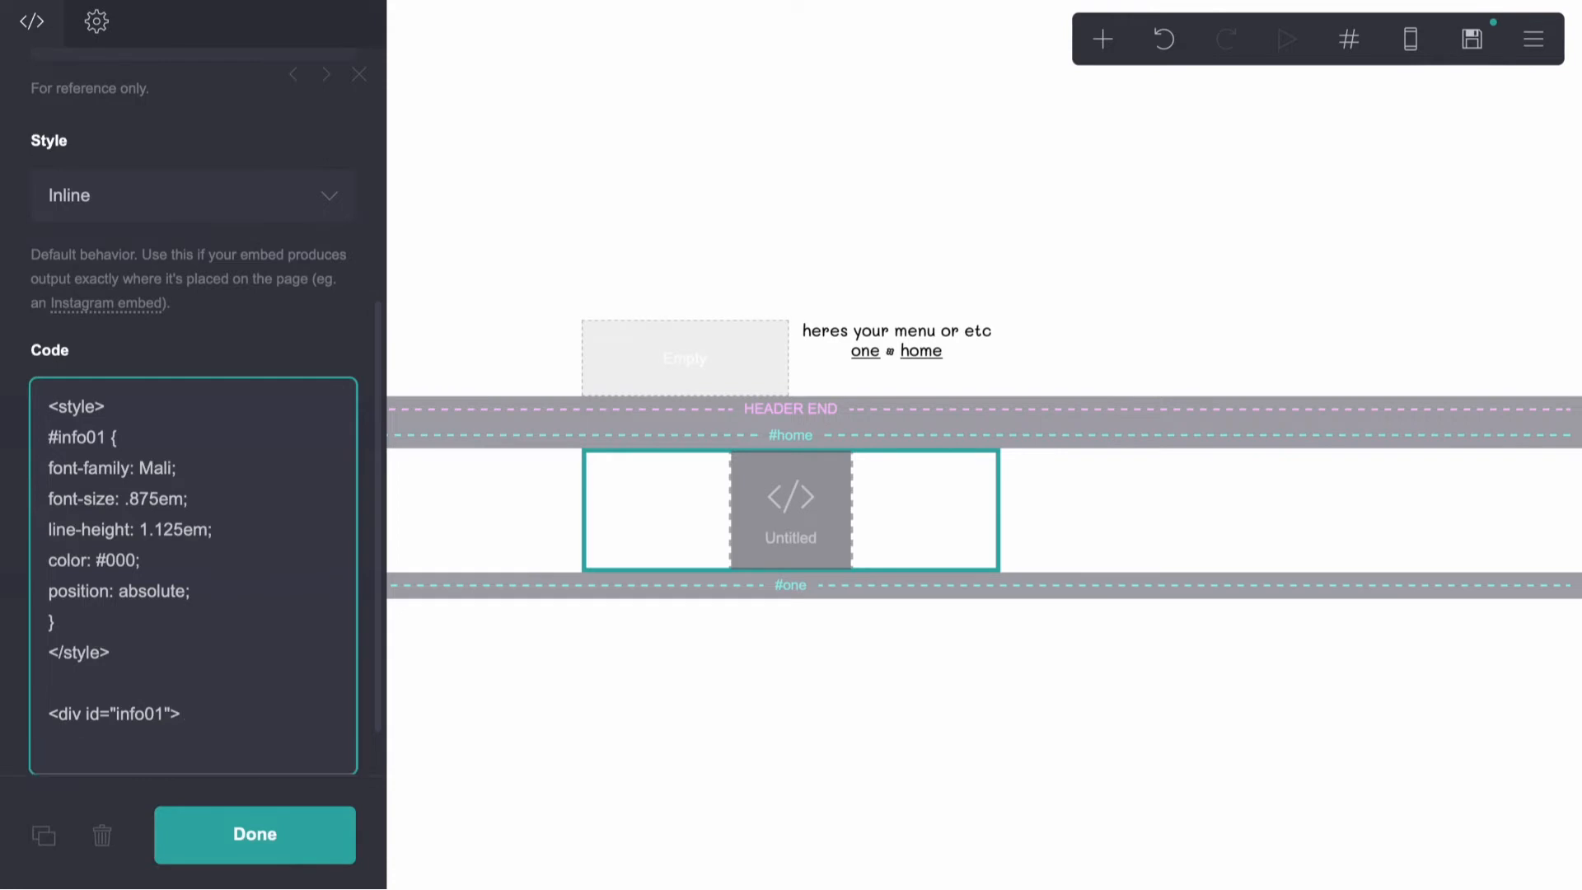
Enter "blah blah blah here's my stuff etc" as the div's text and close the div
type("blah blah blah her")
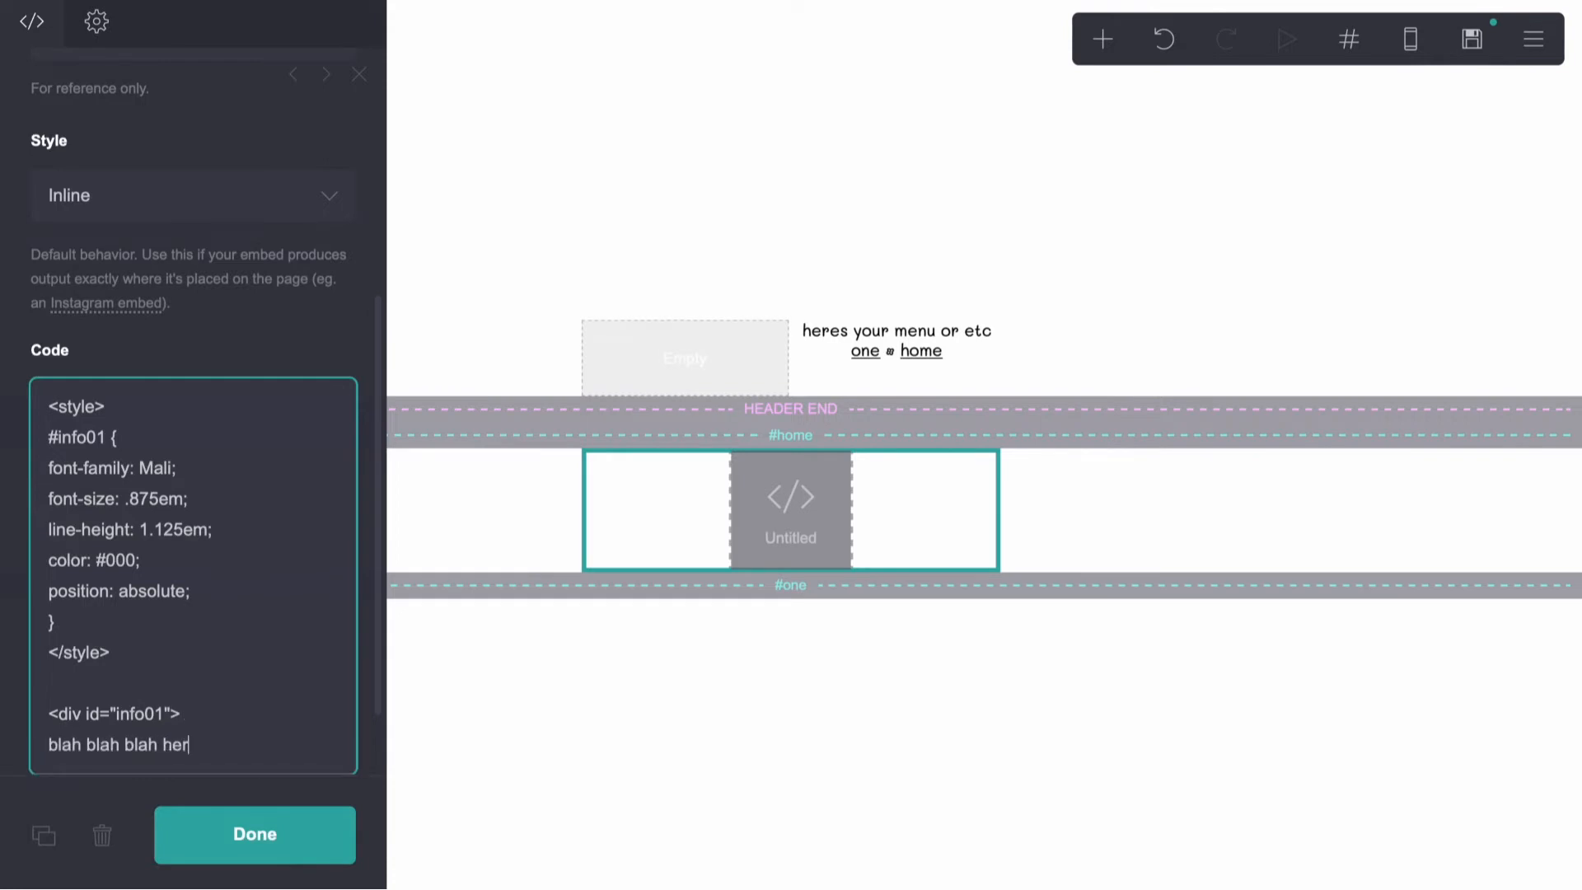
type("w")
key("BackSpace")
type("e's my stuff etc")
key("Return")
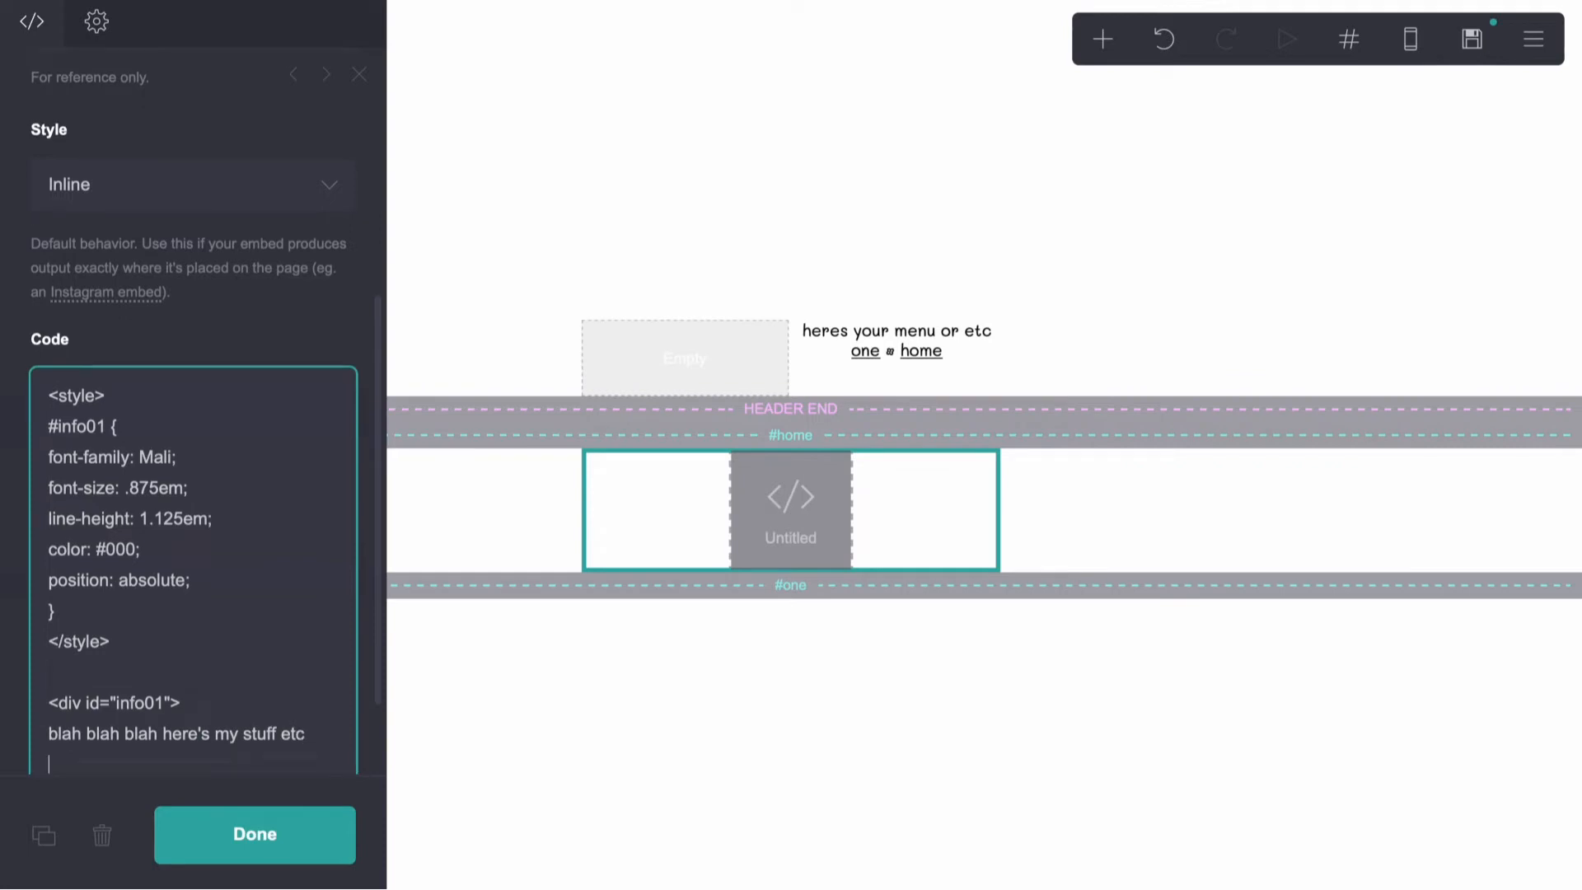
type("</div>")
Insert width and height properties without values after the color line of #info01
left_click(218, 572)
left_click(216, 549)
key("Return")
type("width:")
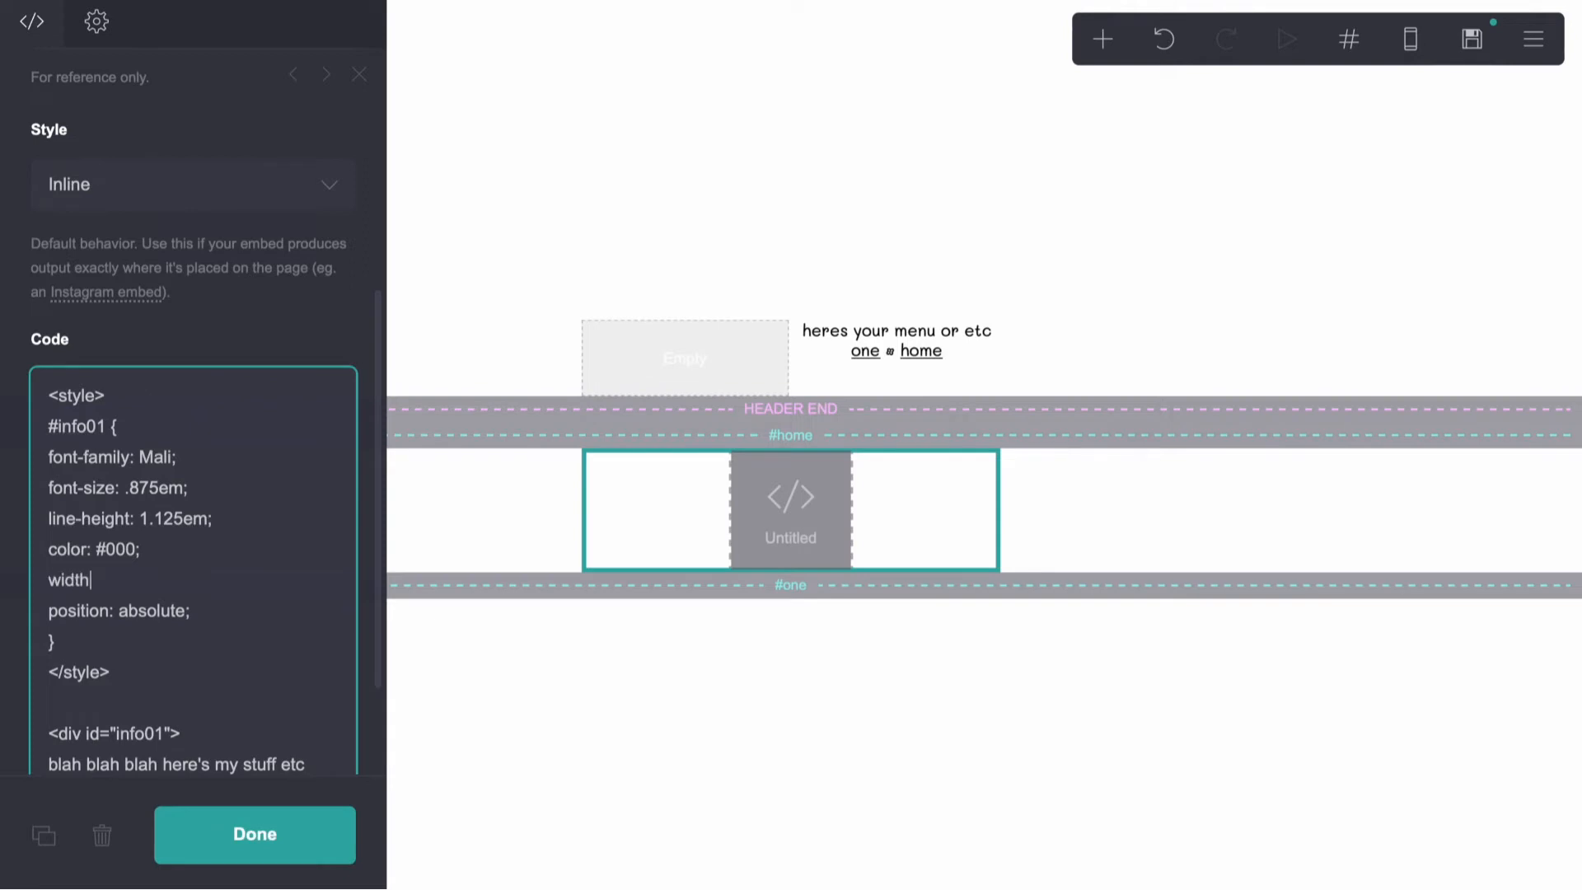
key("Return")
type("height:")
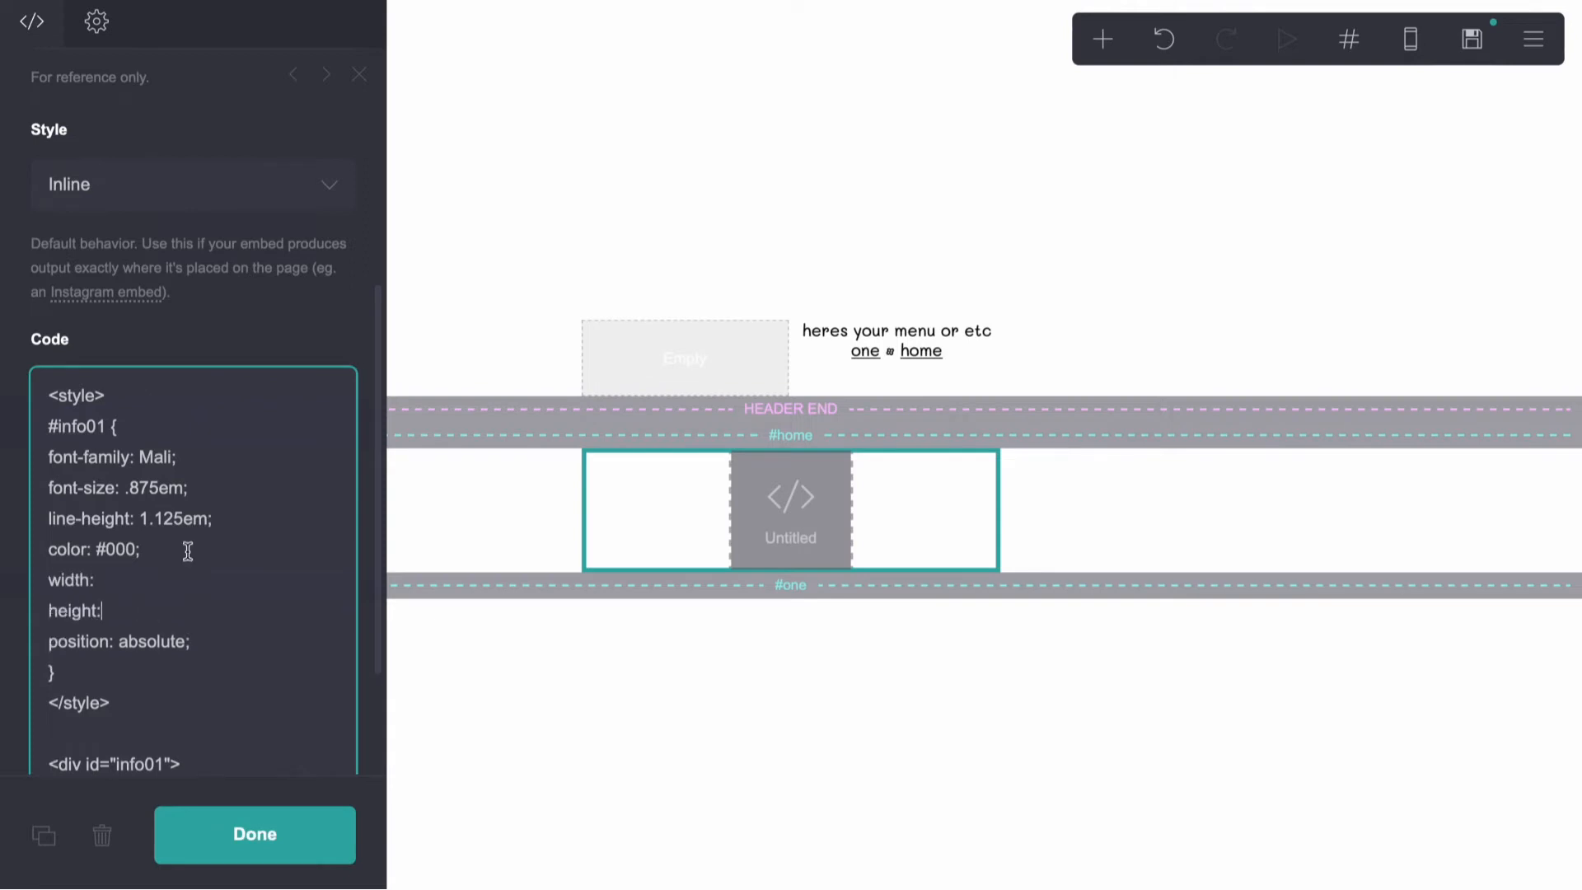
Set the width of #info01 to 10em and its height to 5em
left_click(148, 572)
left_click(866, 338)
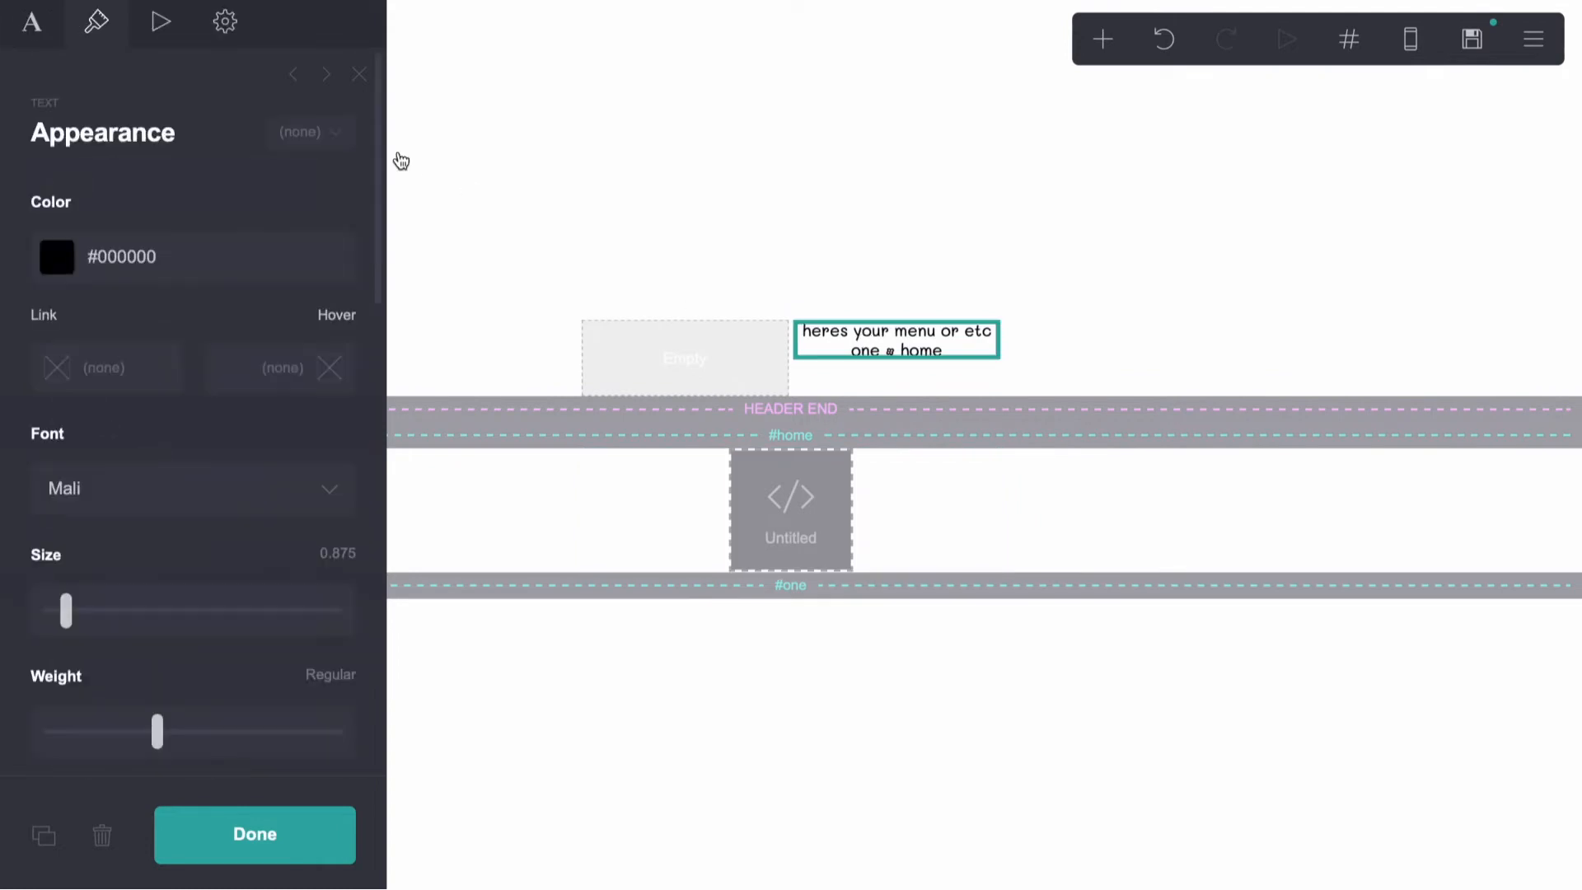
left_click(777, 504)
scroll(173, 544, "down", 5)
left_click(164, 418)
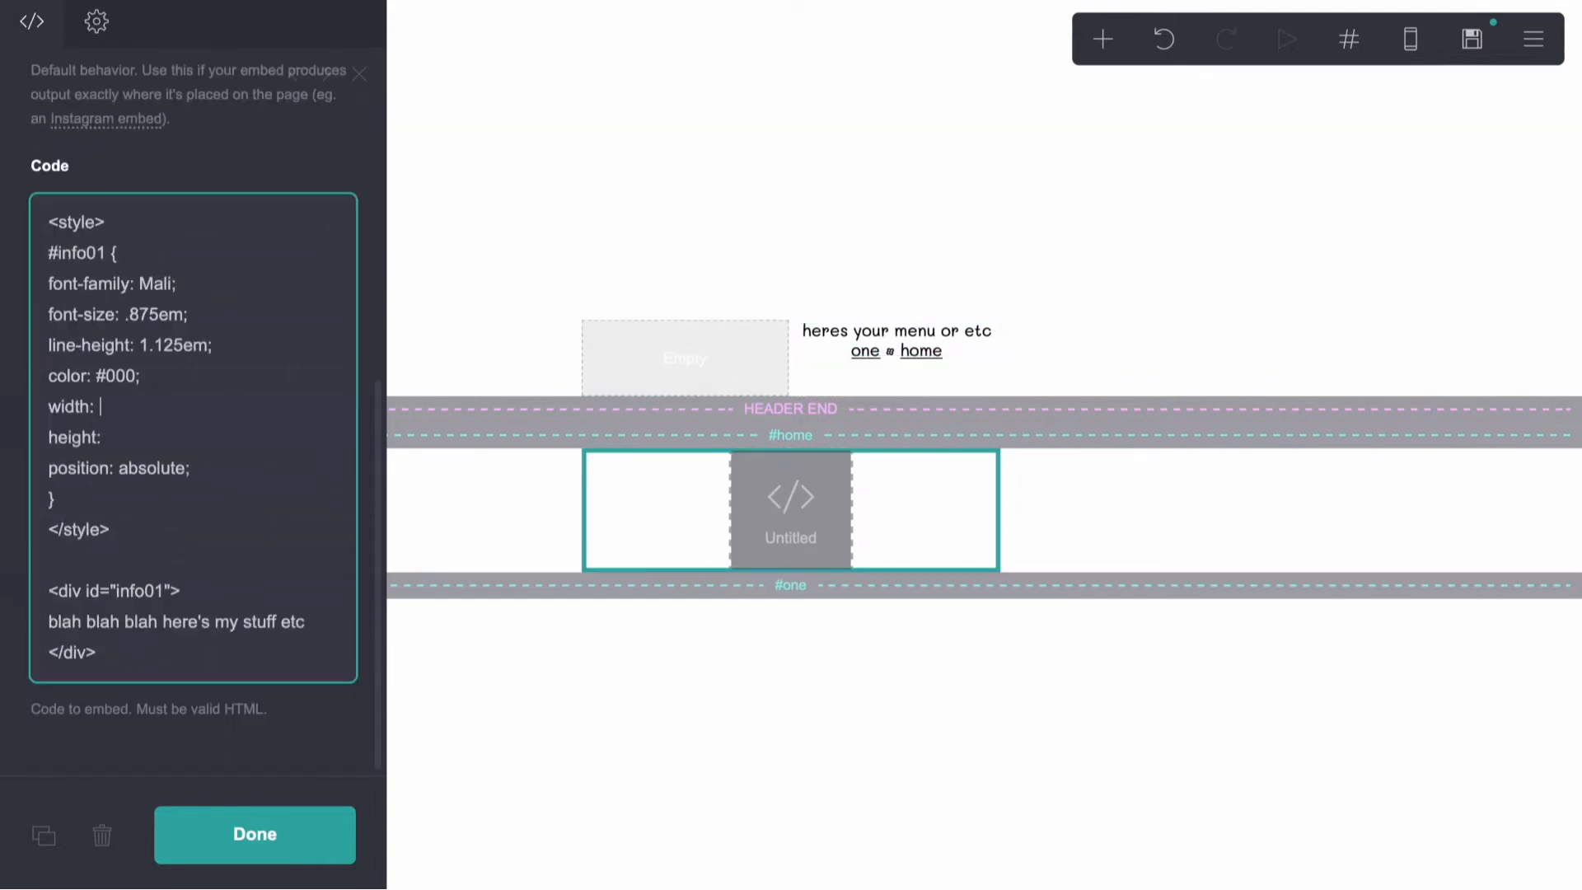
type("10em;")
left_click(139, 441)
type("5em;")
Add left: 0em and bottom: 0em after the position line of #info01 in the embed's code
left_click(865, 342)
left_click(823, 475)
scroll(99, 522, "down", 5)
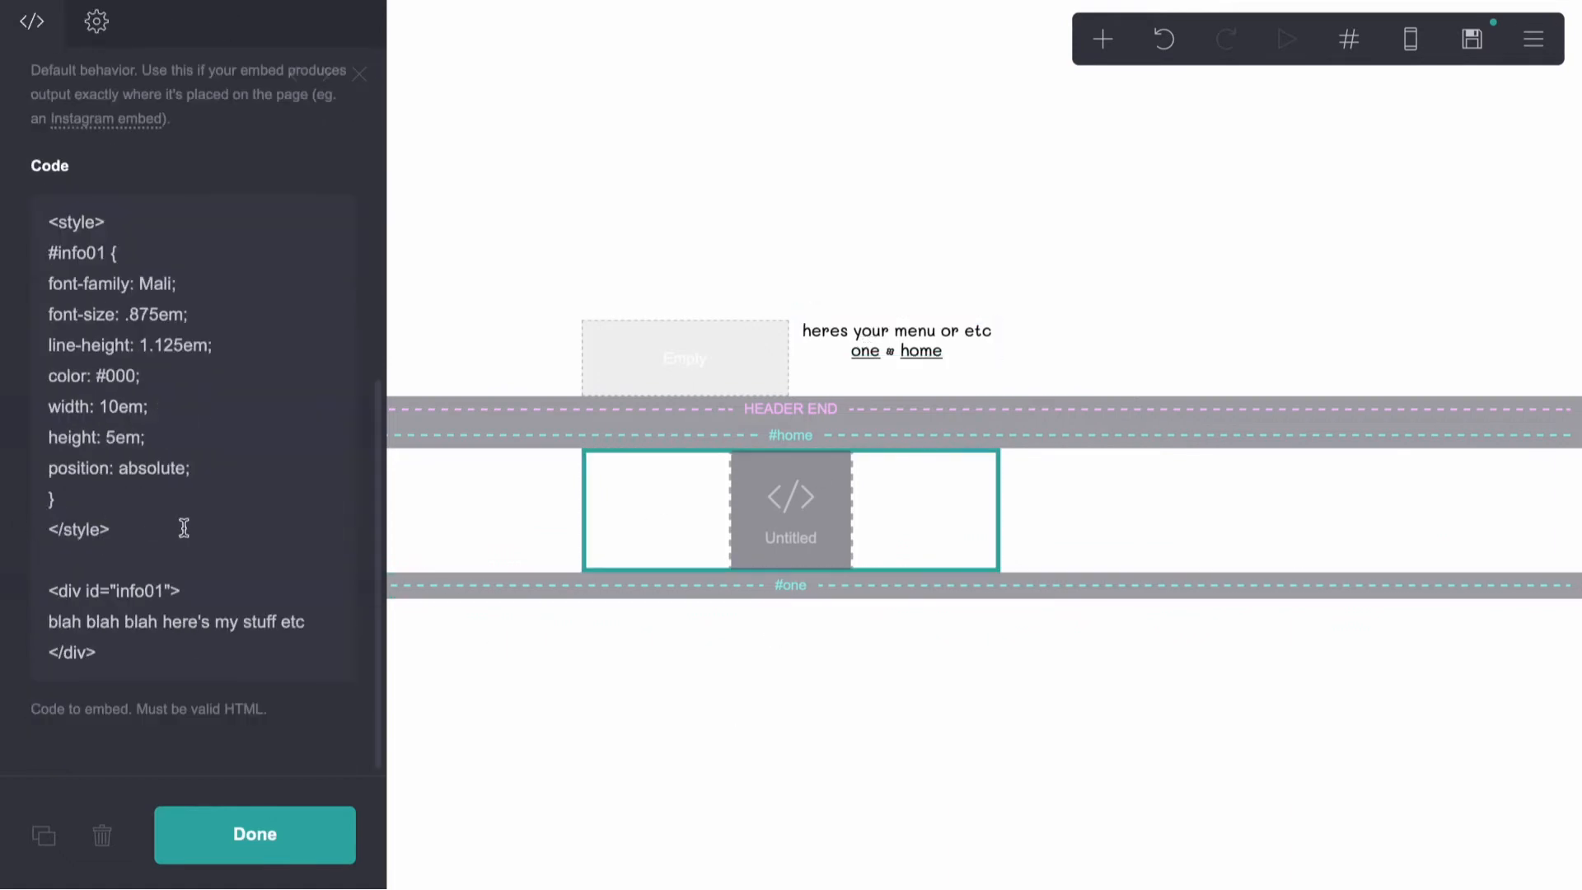
left_click(321, 631)
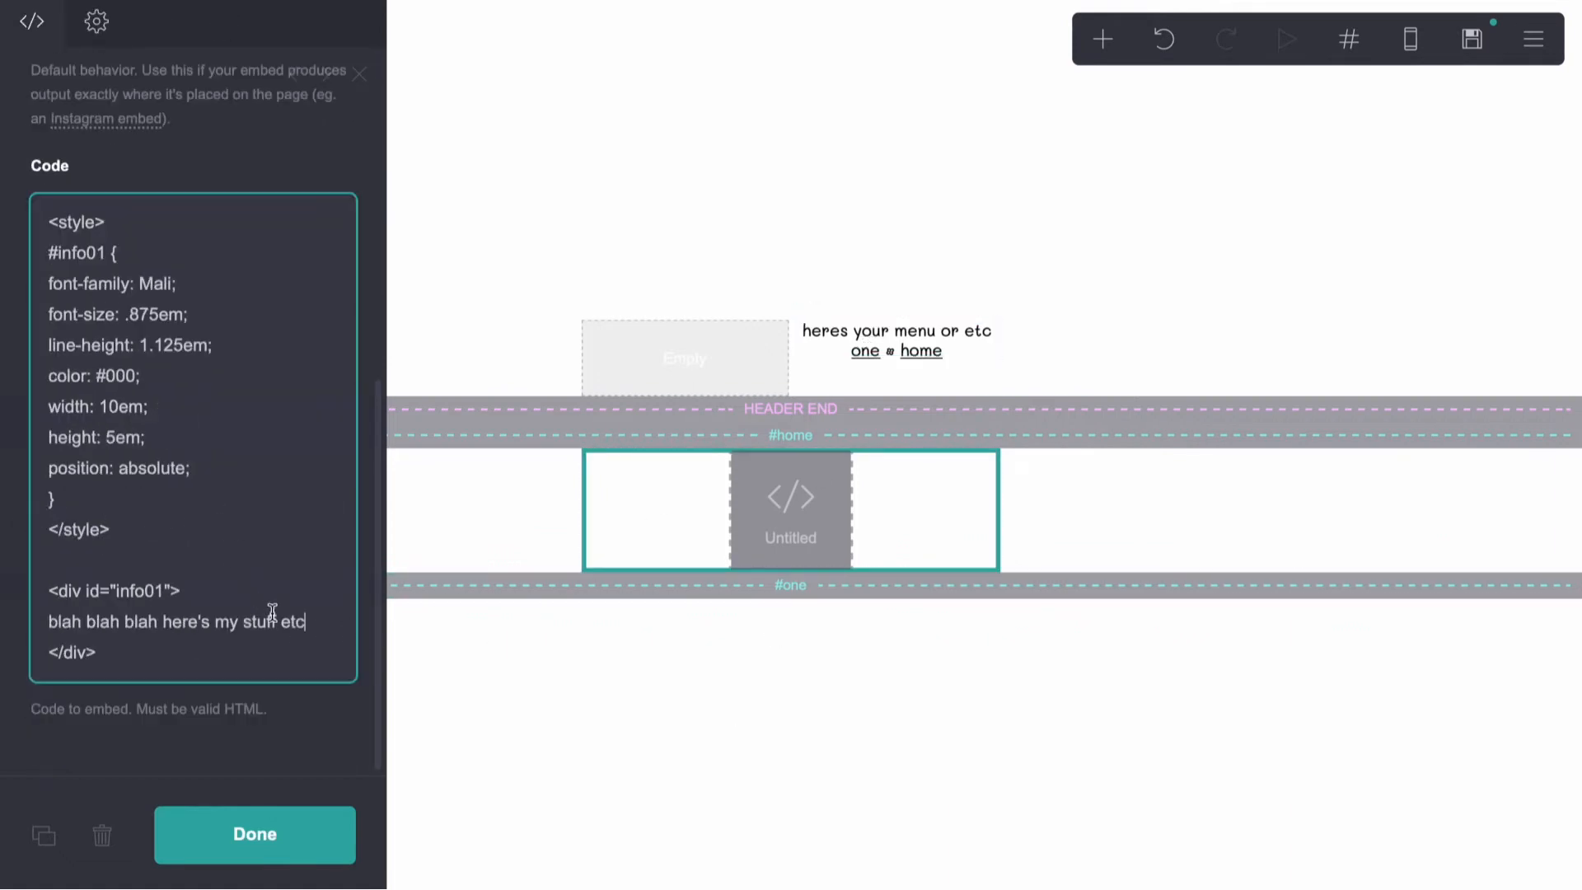
left_click(203, 480)
key("Return")
type("left")
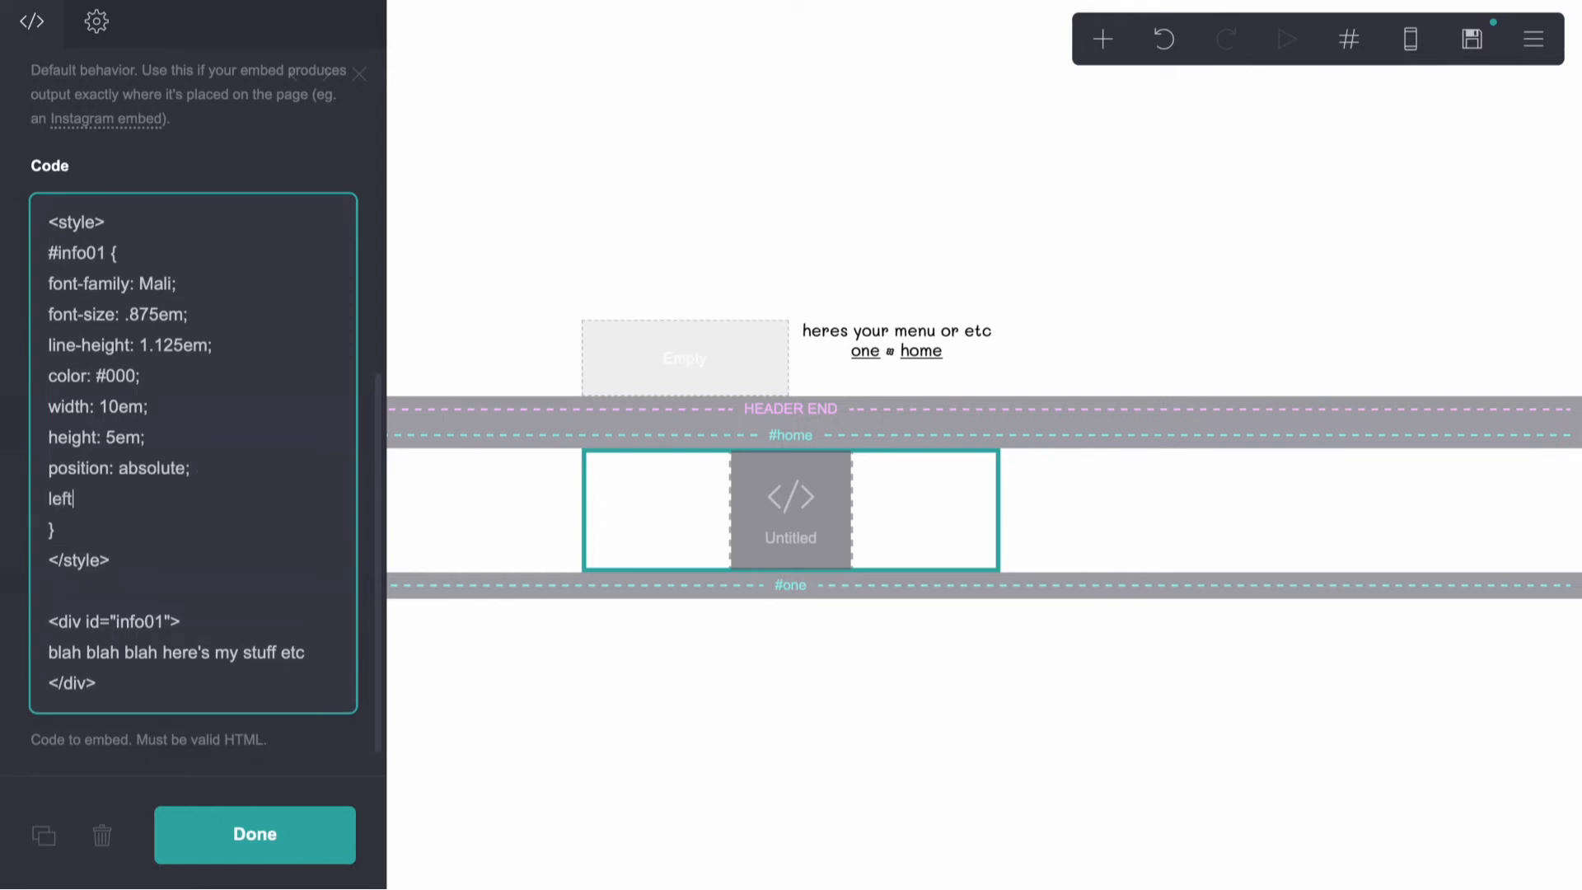
type(": 0em;")
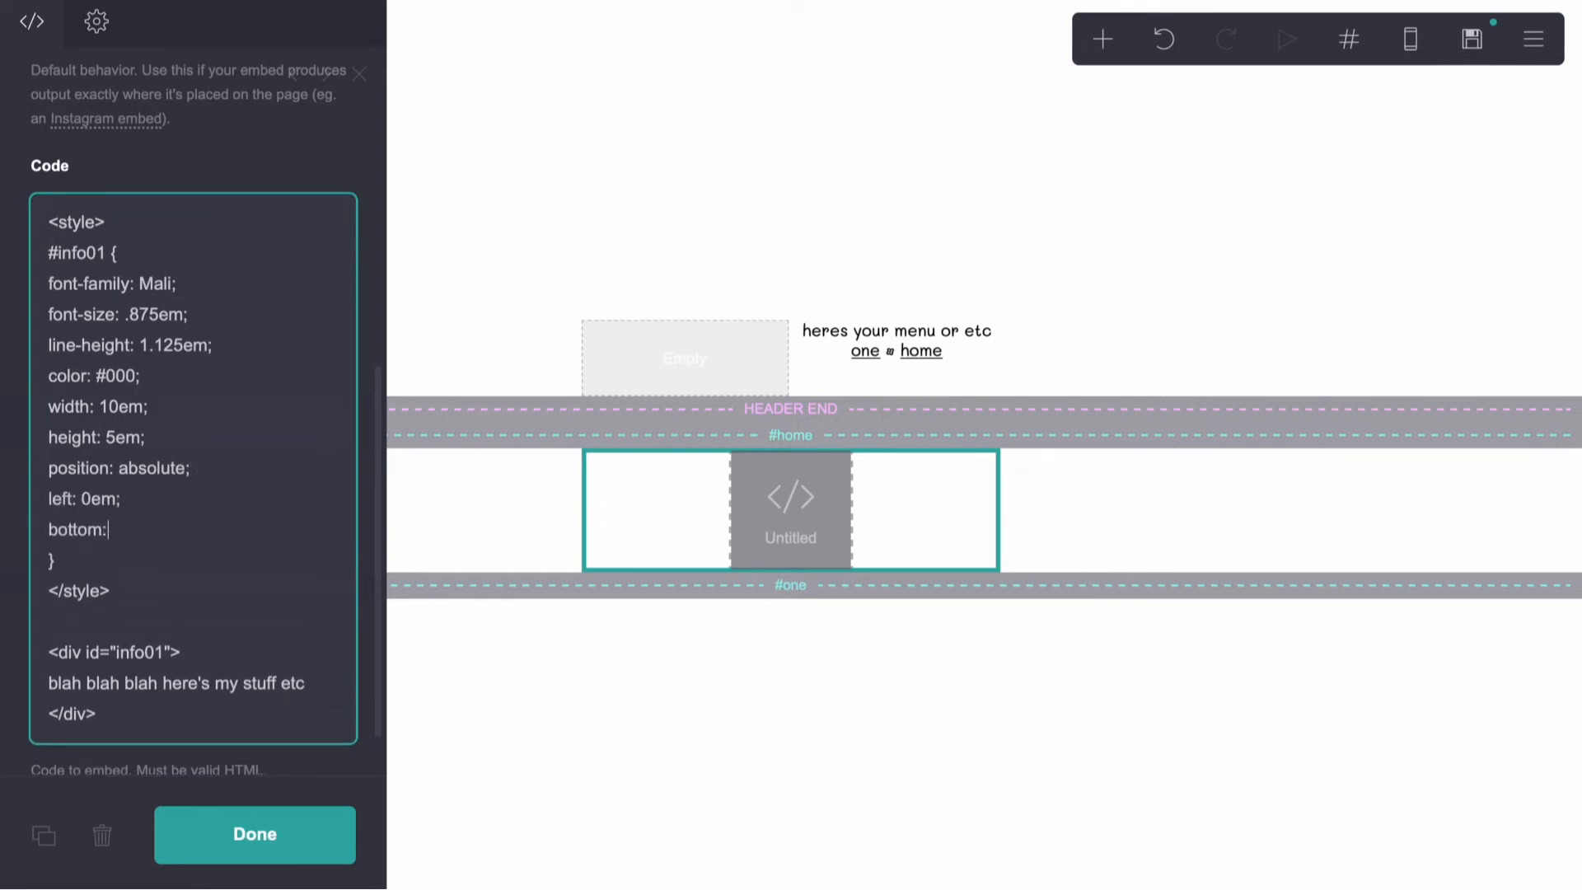
Publish the site to its .drr.ac URL, view the published page and return to the editor
left_click(1473, 38)
left_click(232, 862)
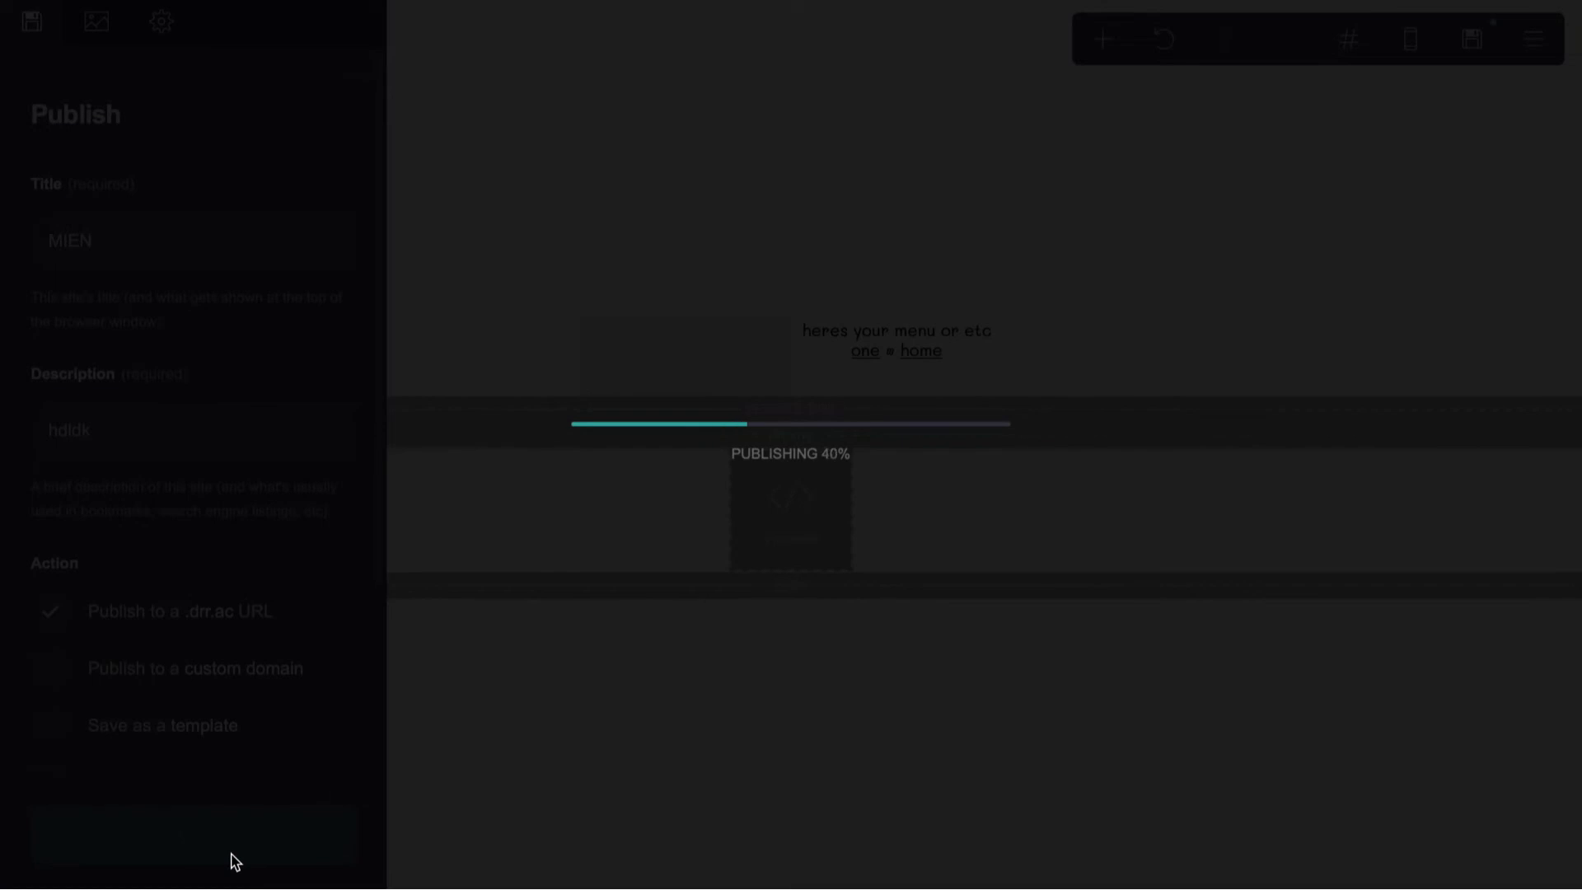
left_click(889, 508)
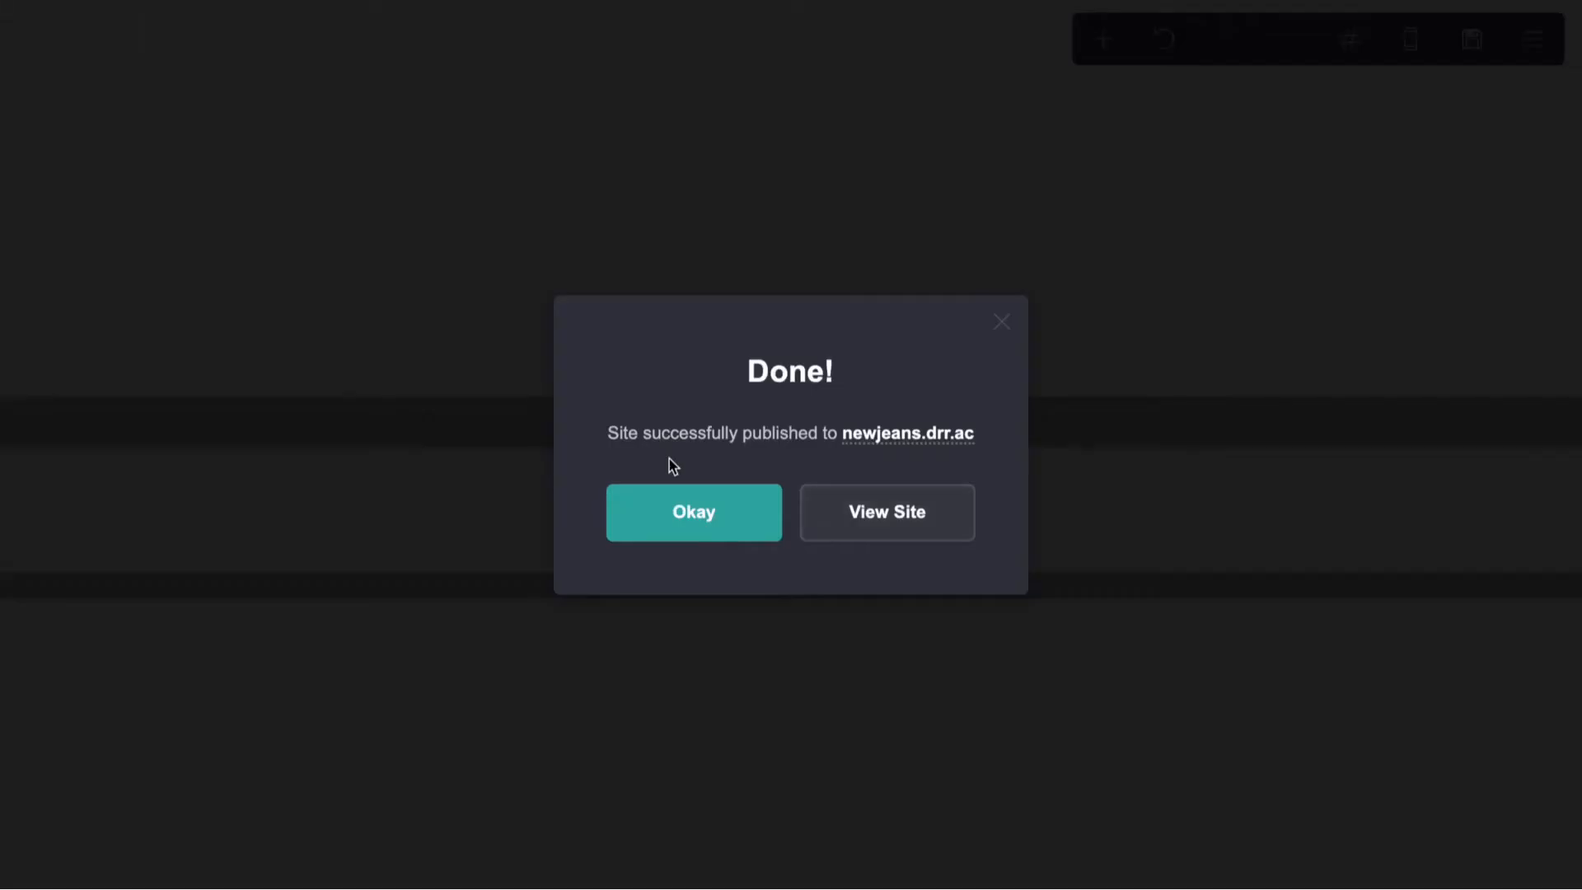
left_click(688, 511)
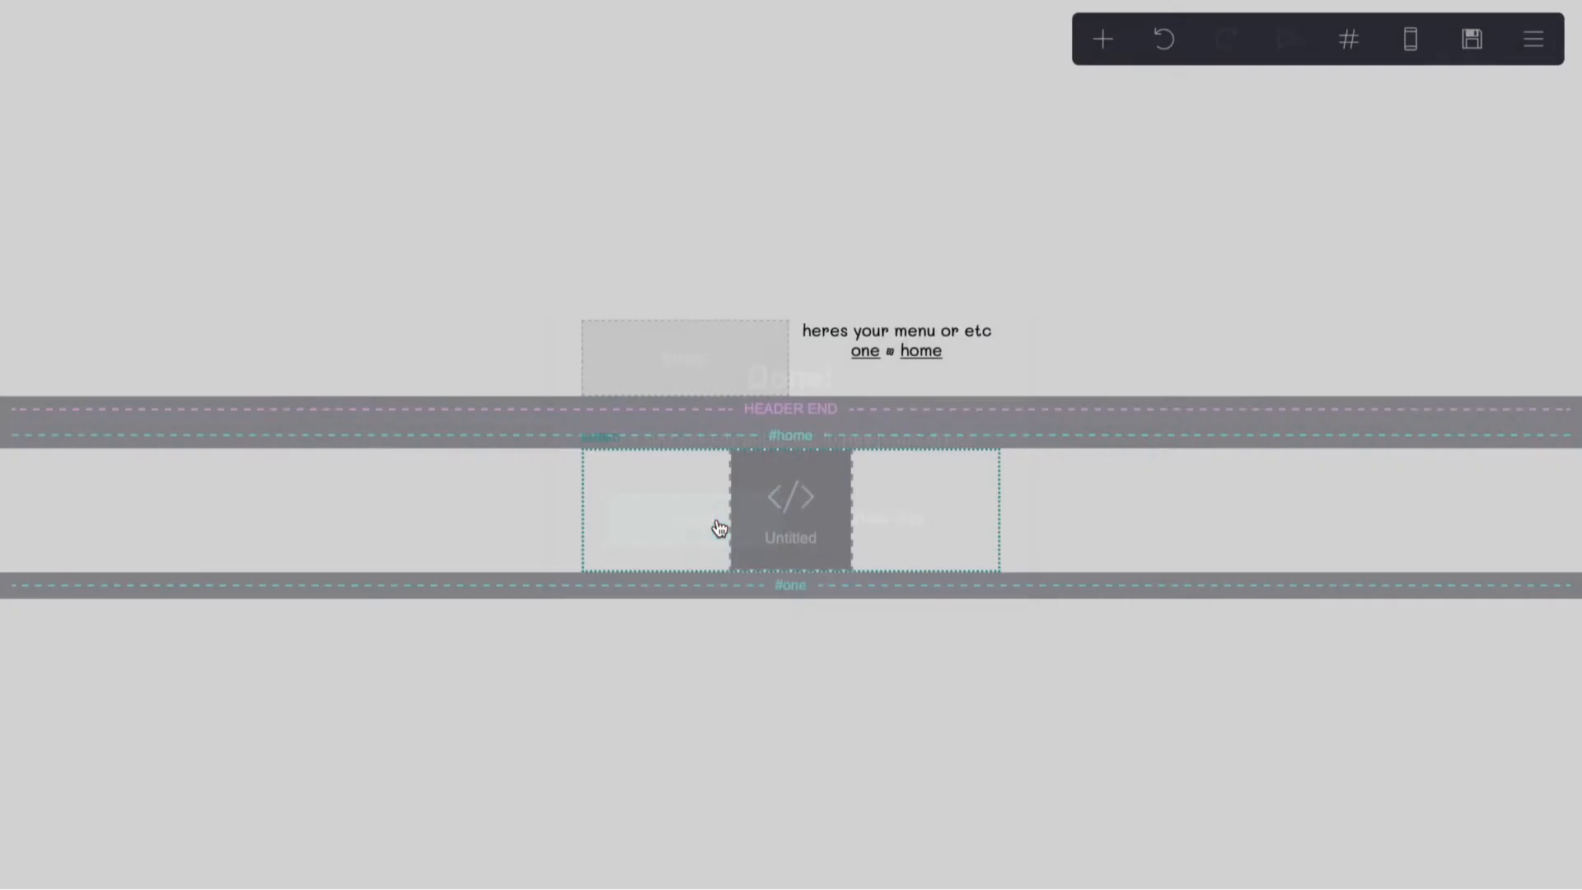
Set the bottom offset of #info01 to -1em in the home section embed's code
left_click(746, 524)
left_click(126, 528)
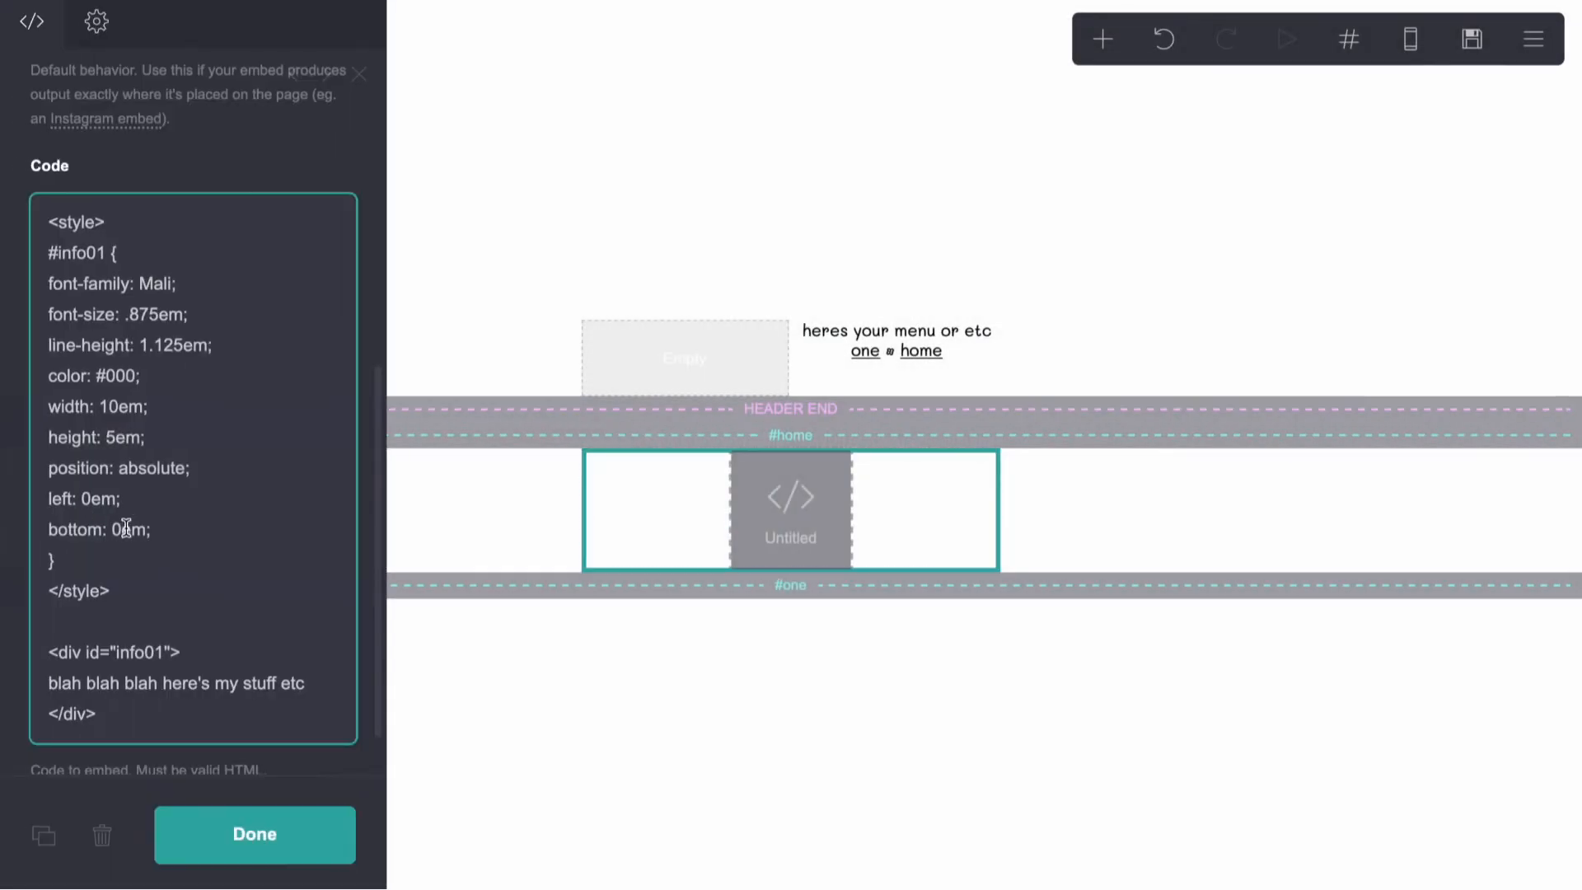
key("BackSpace")
type("-1")
Publish the changes to the .drr.ac URL, retry the publishing once and return to the editor
left_click(1473, 39)
left_click(201, 849)
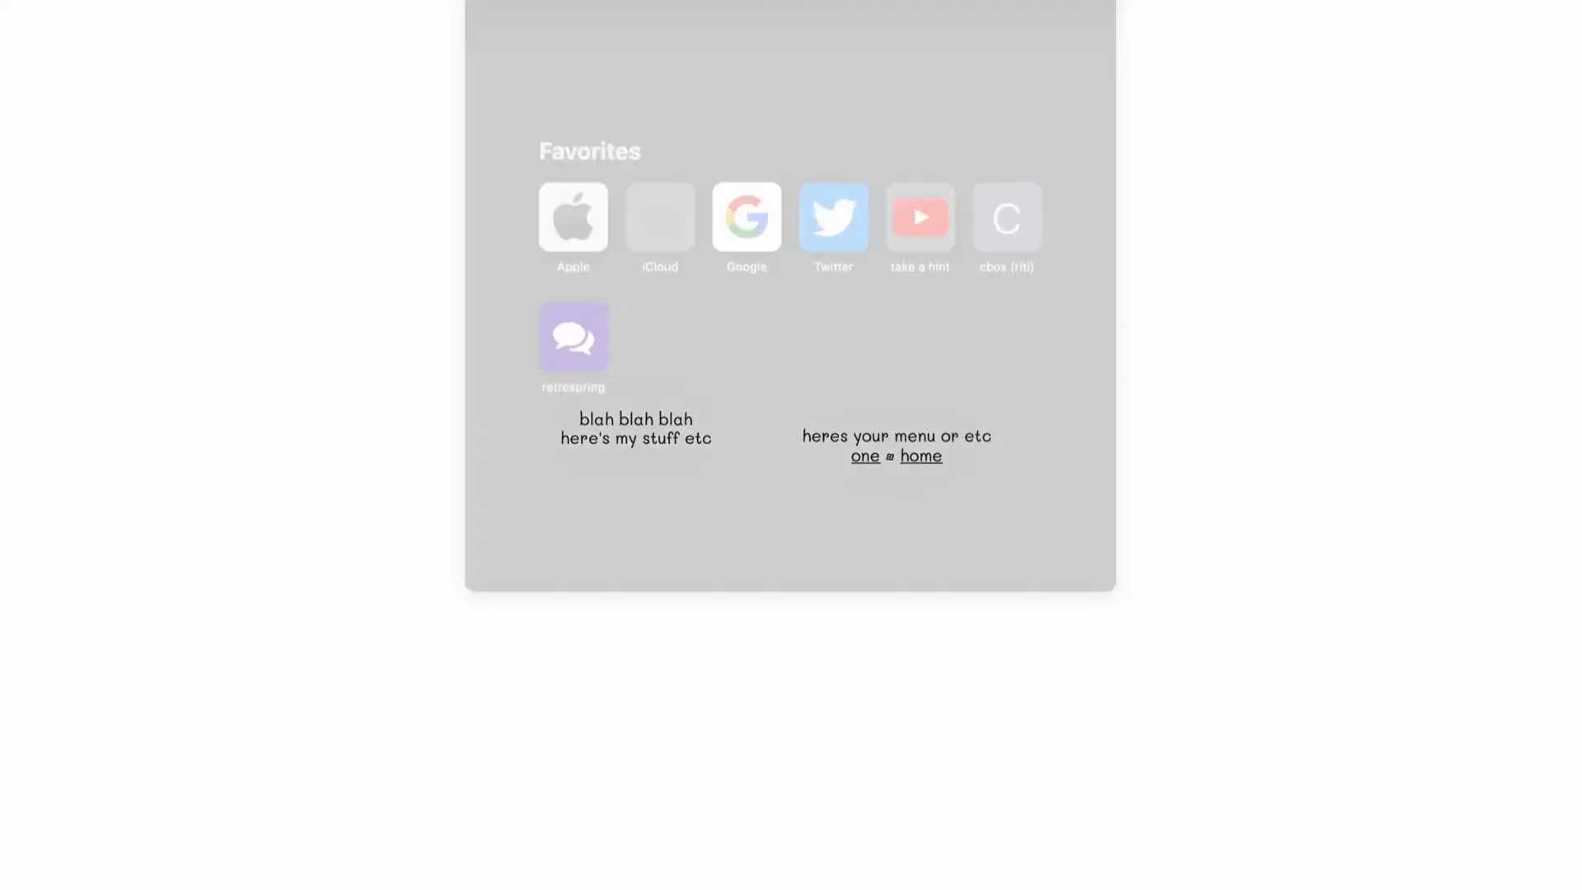
key("Return")
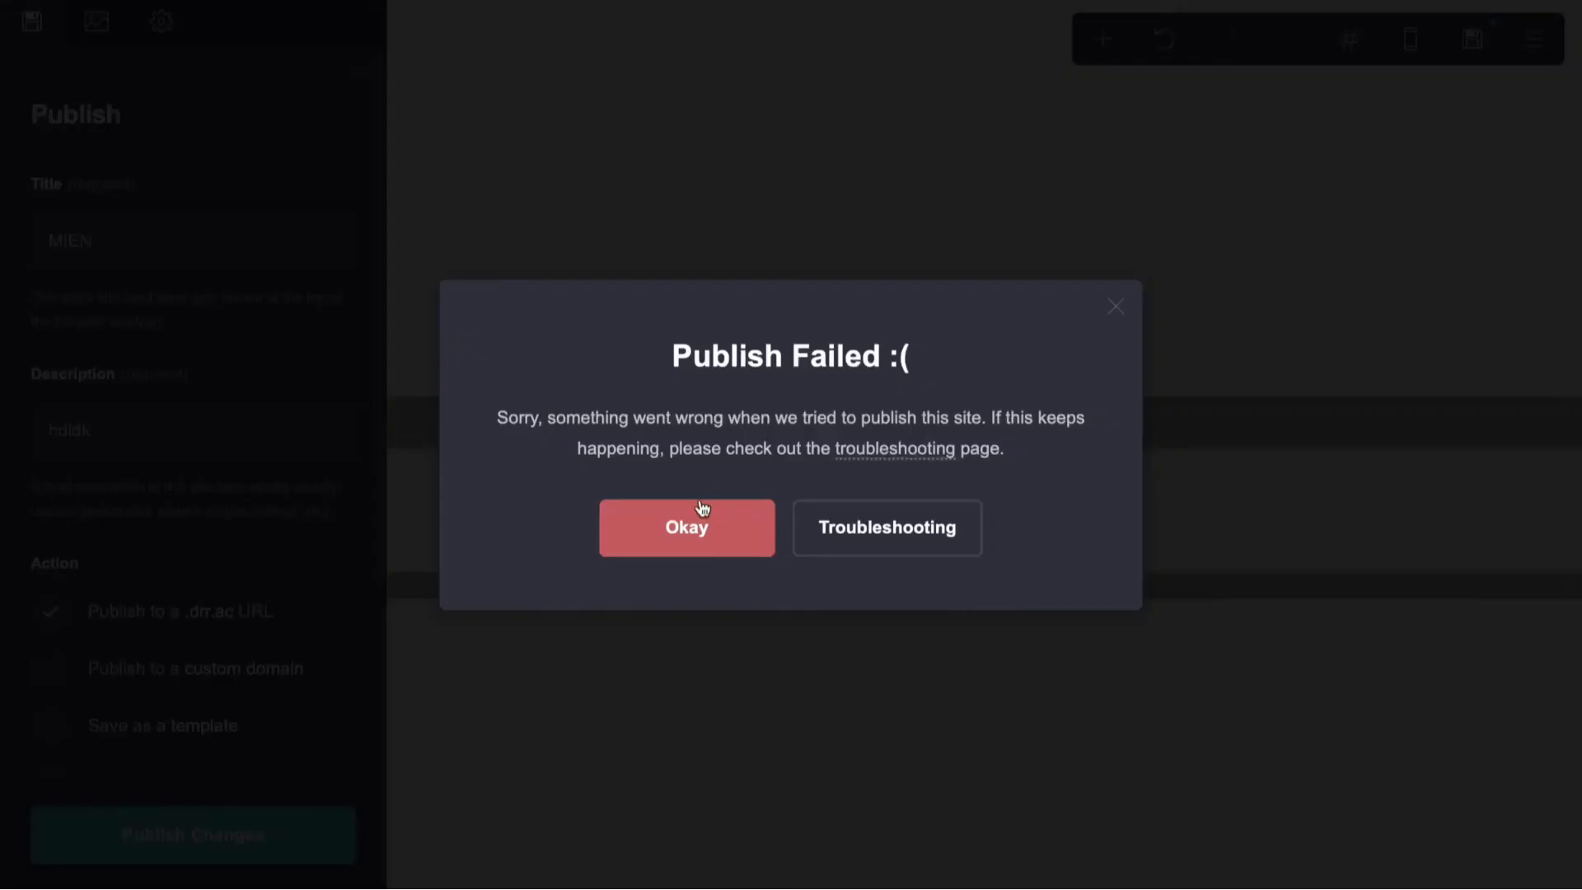
left_click(703, 512)
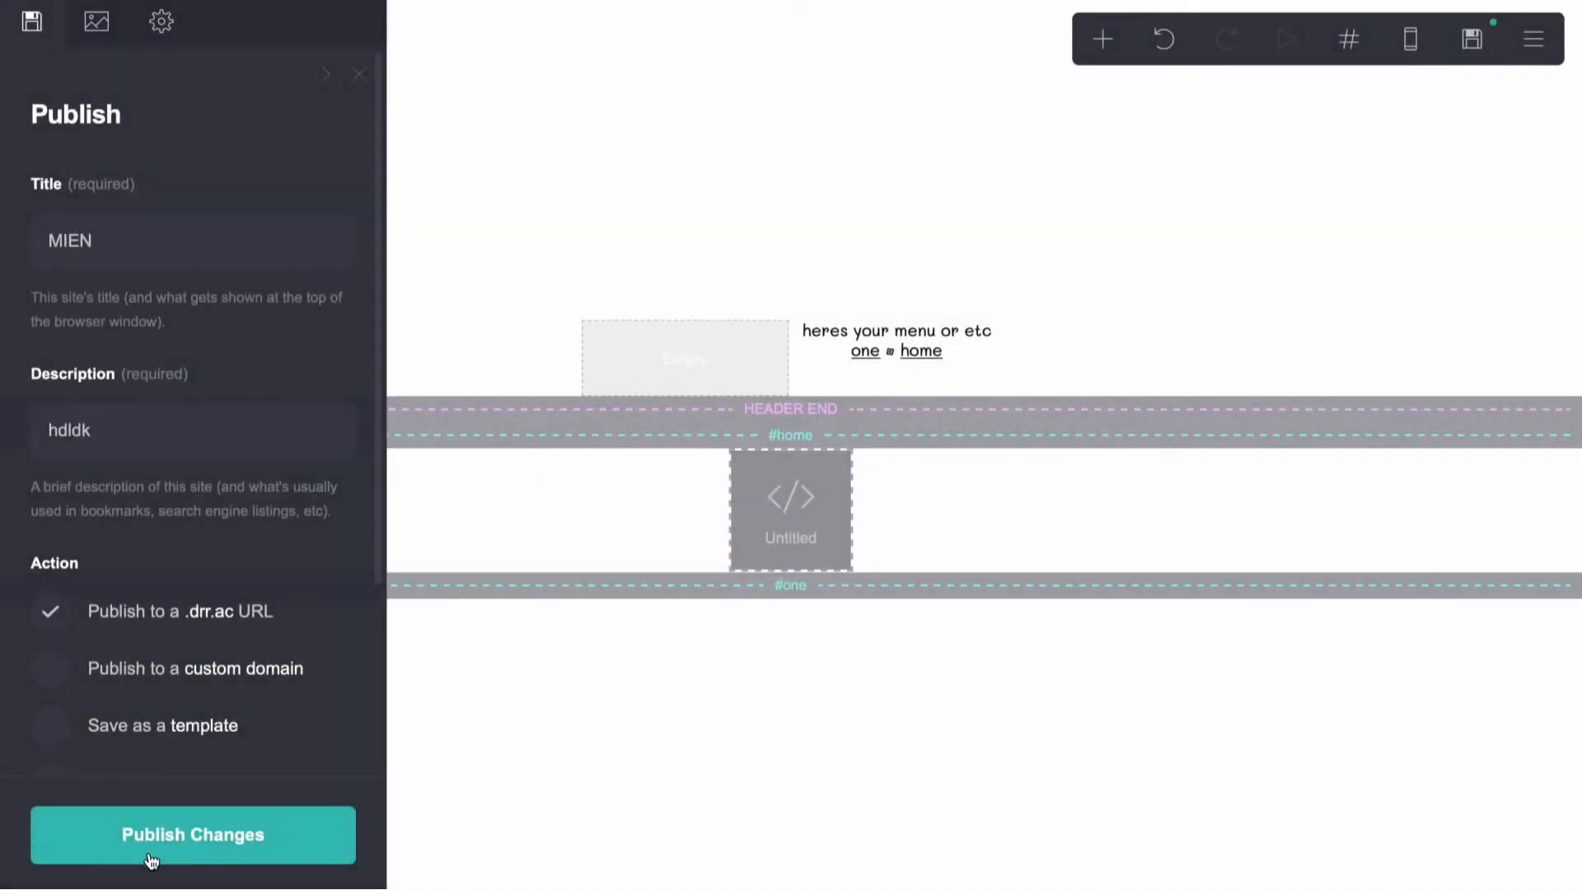
left_click(152, 855)
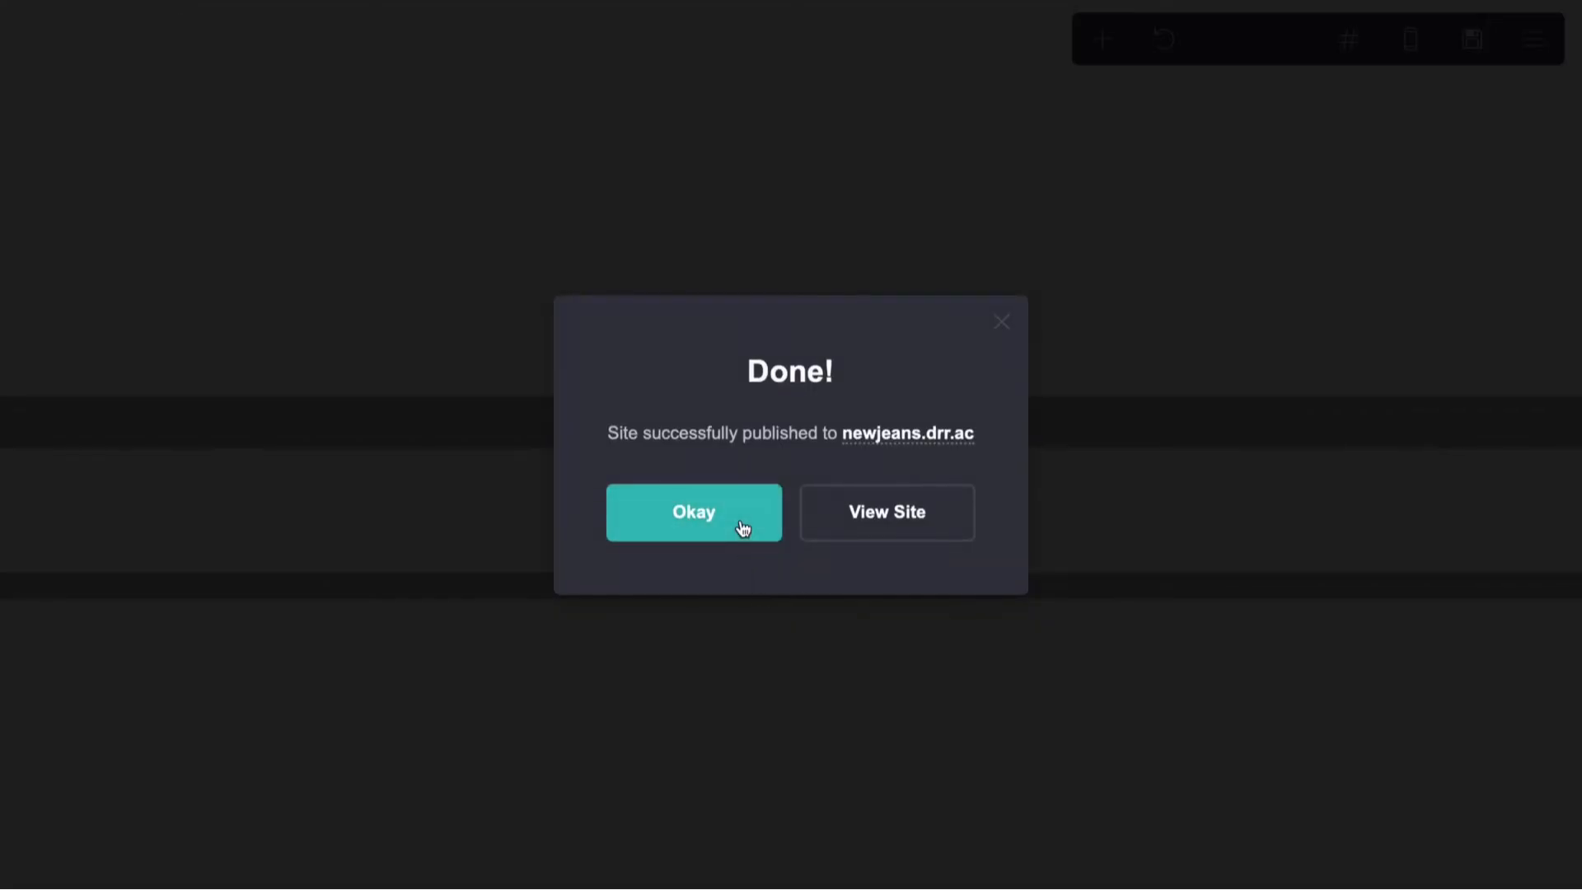
left_click(742, 529)
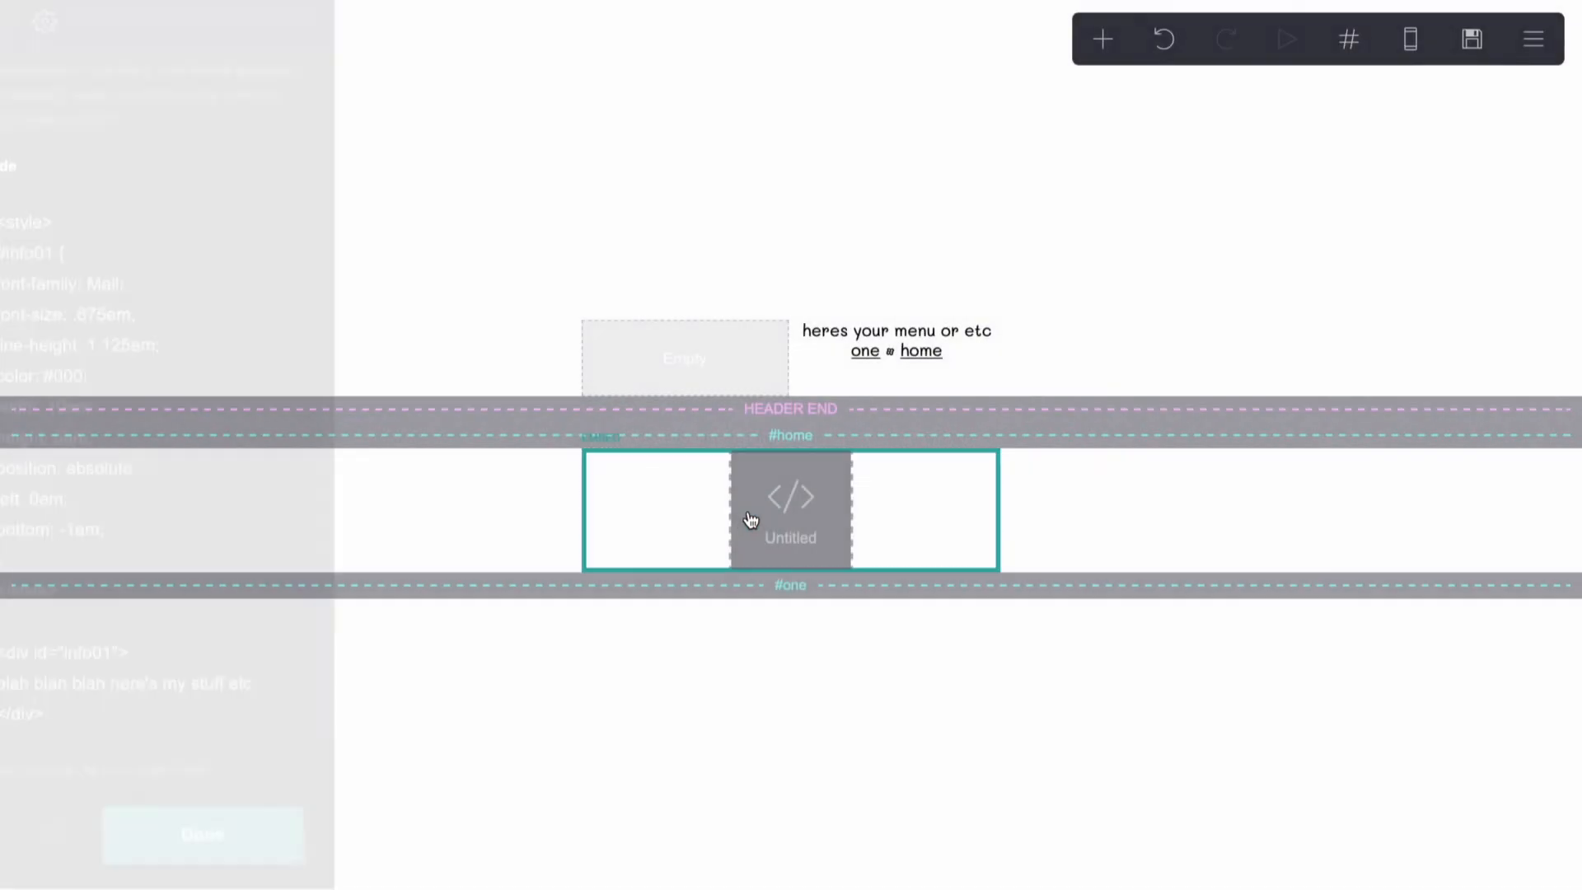
Duplicate the home section's embed into the one section and rename the copy's style selector to #info02
left_click(44, 836)
left_click_drag(750, 577, 801, 657)
left_click(106, 253)
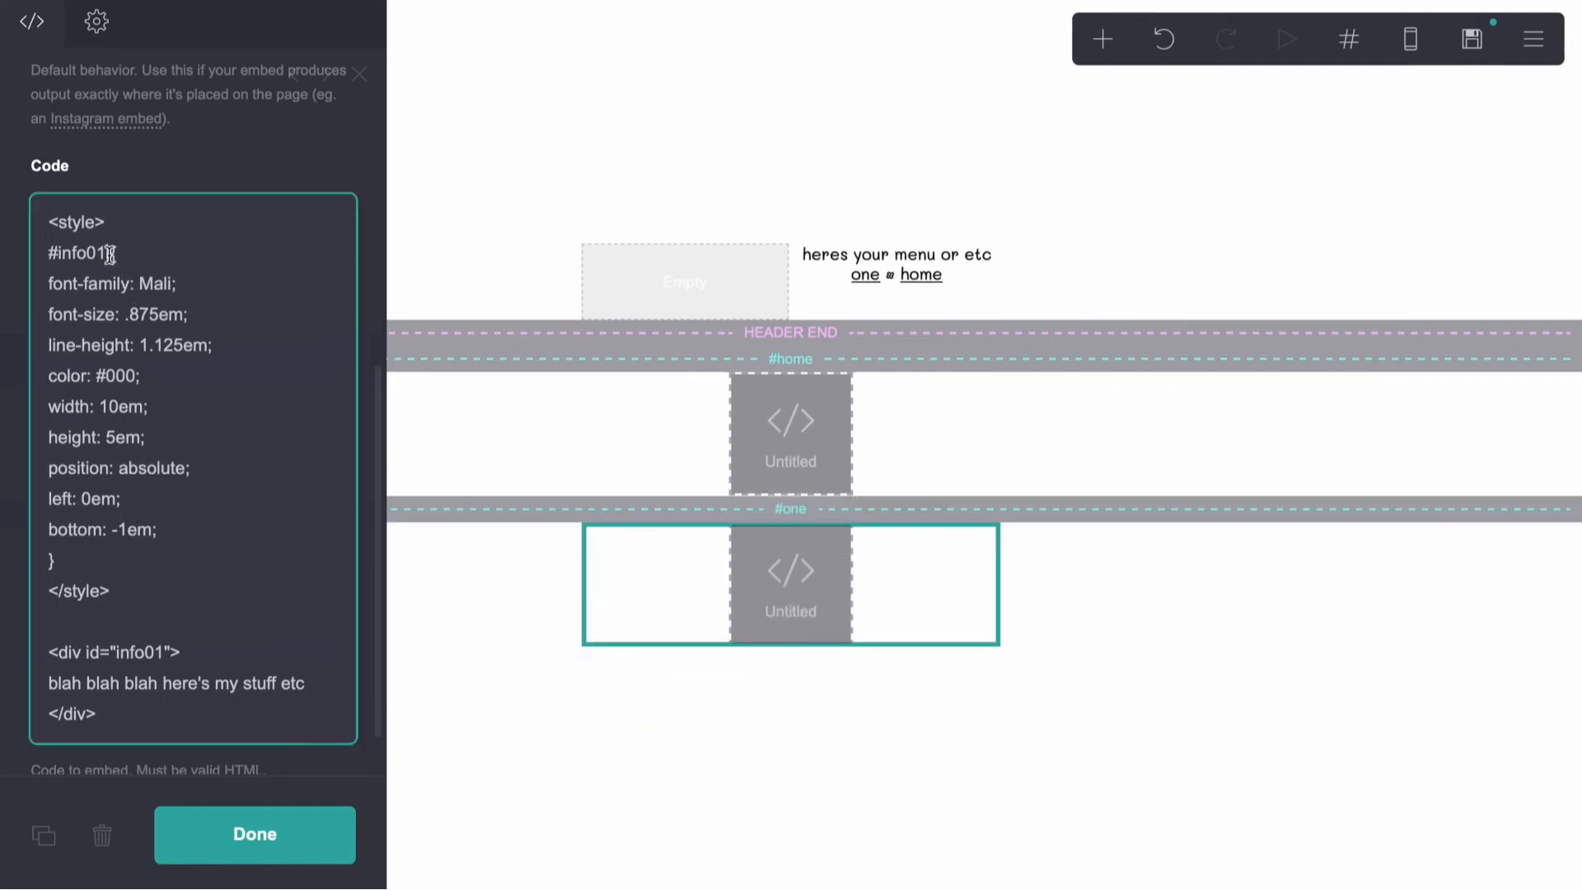
key("BackSpace")
type("2")
key("BackSpace")
key("BackSpace")
type("02")
Replace the div text in the one section's embed with "more of my stuff blah blah blah"
left_click_drag(48, 686, 381, 686)
key("BackSpace")
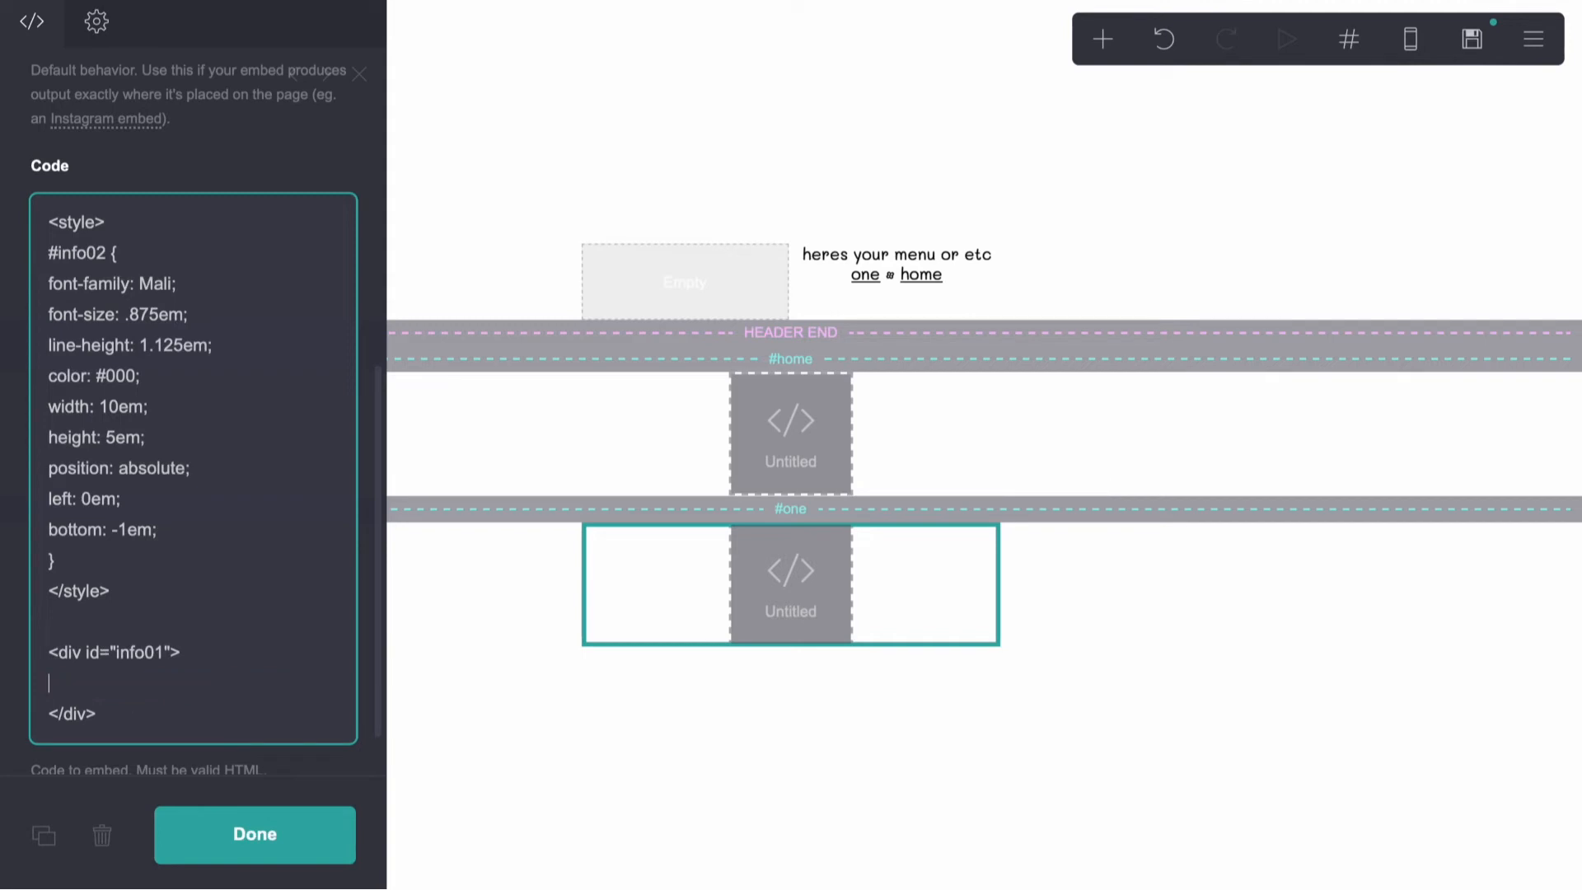
type("more of my stuff bla")
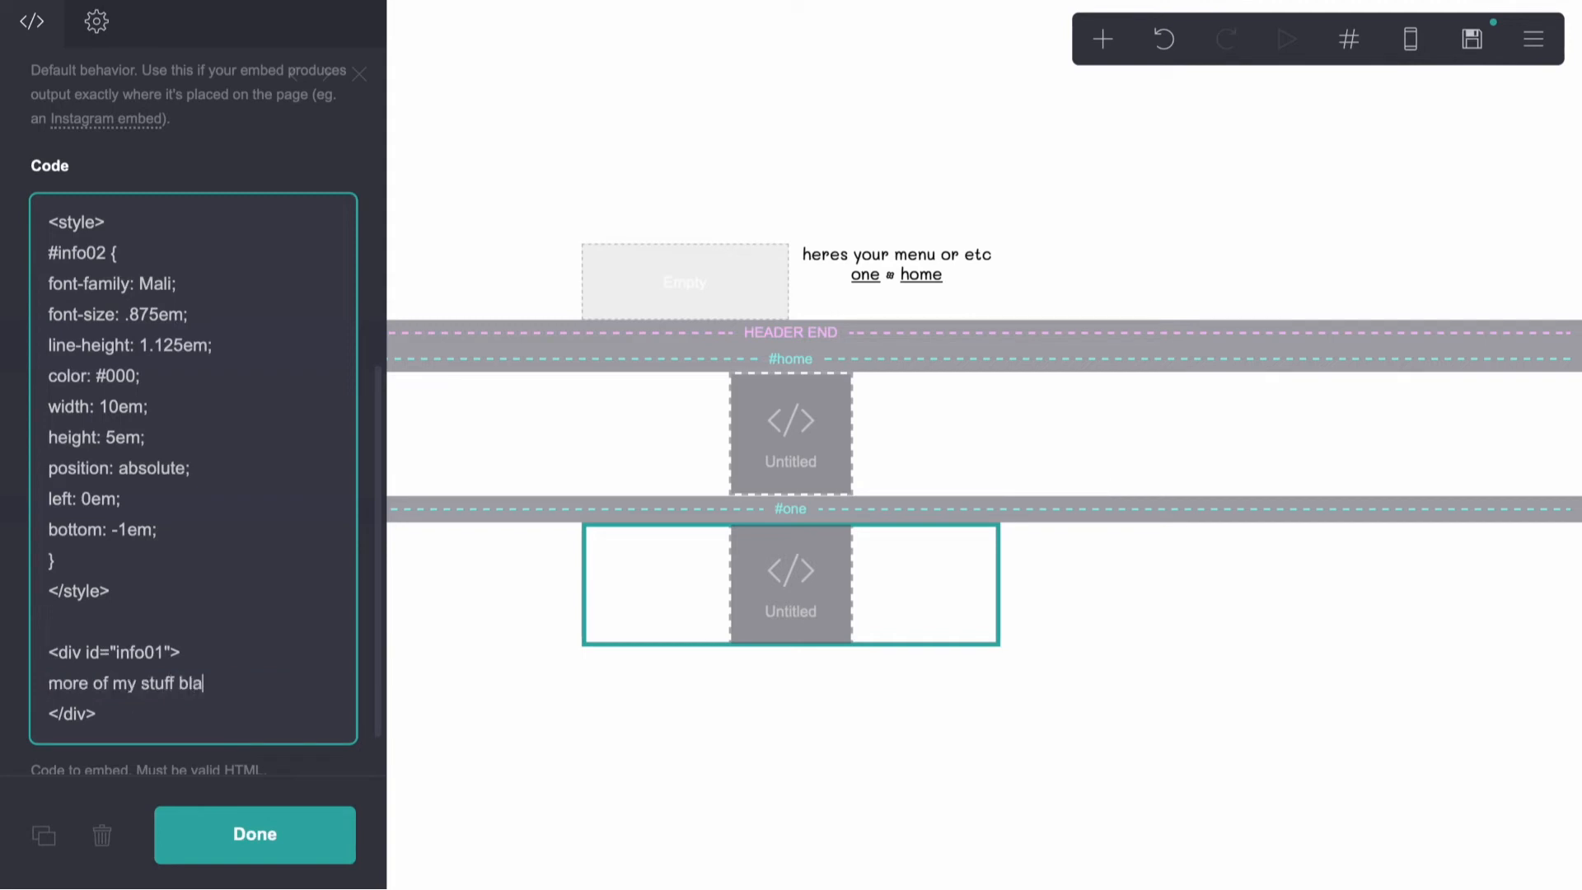
type("h blah blah")
Publish the site, test the one and home links on the published page and return to the editor
left_click(1473, 39)
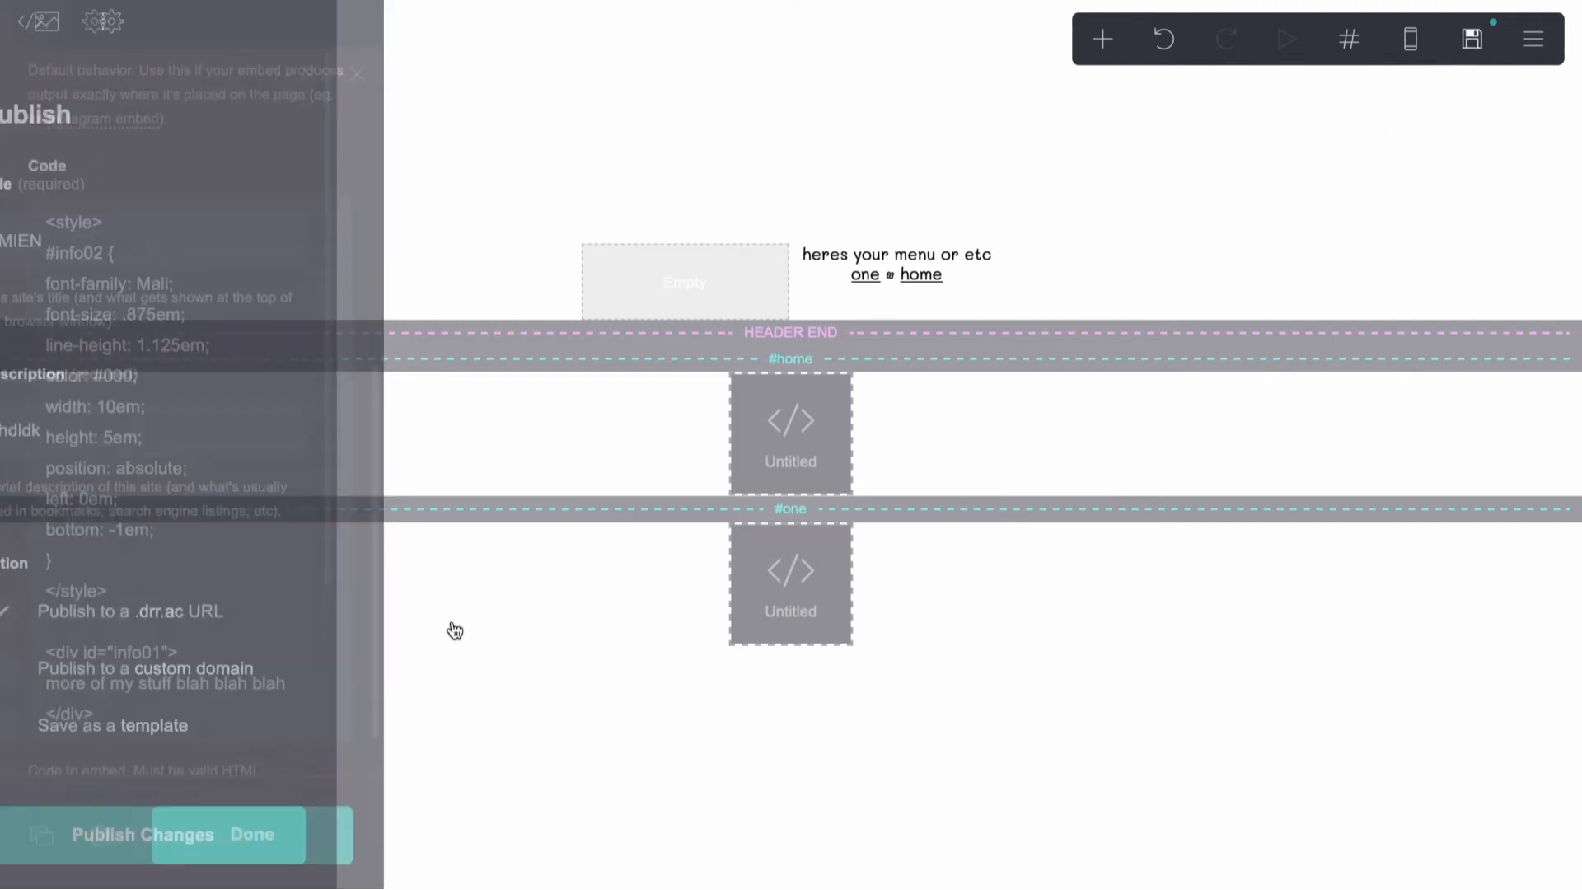
left_click(92, 853)
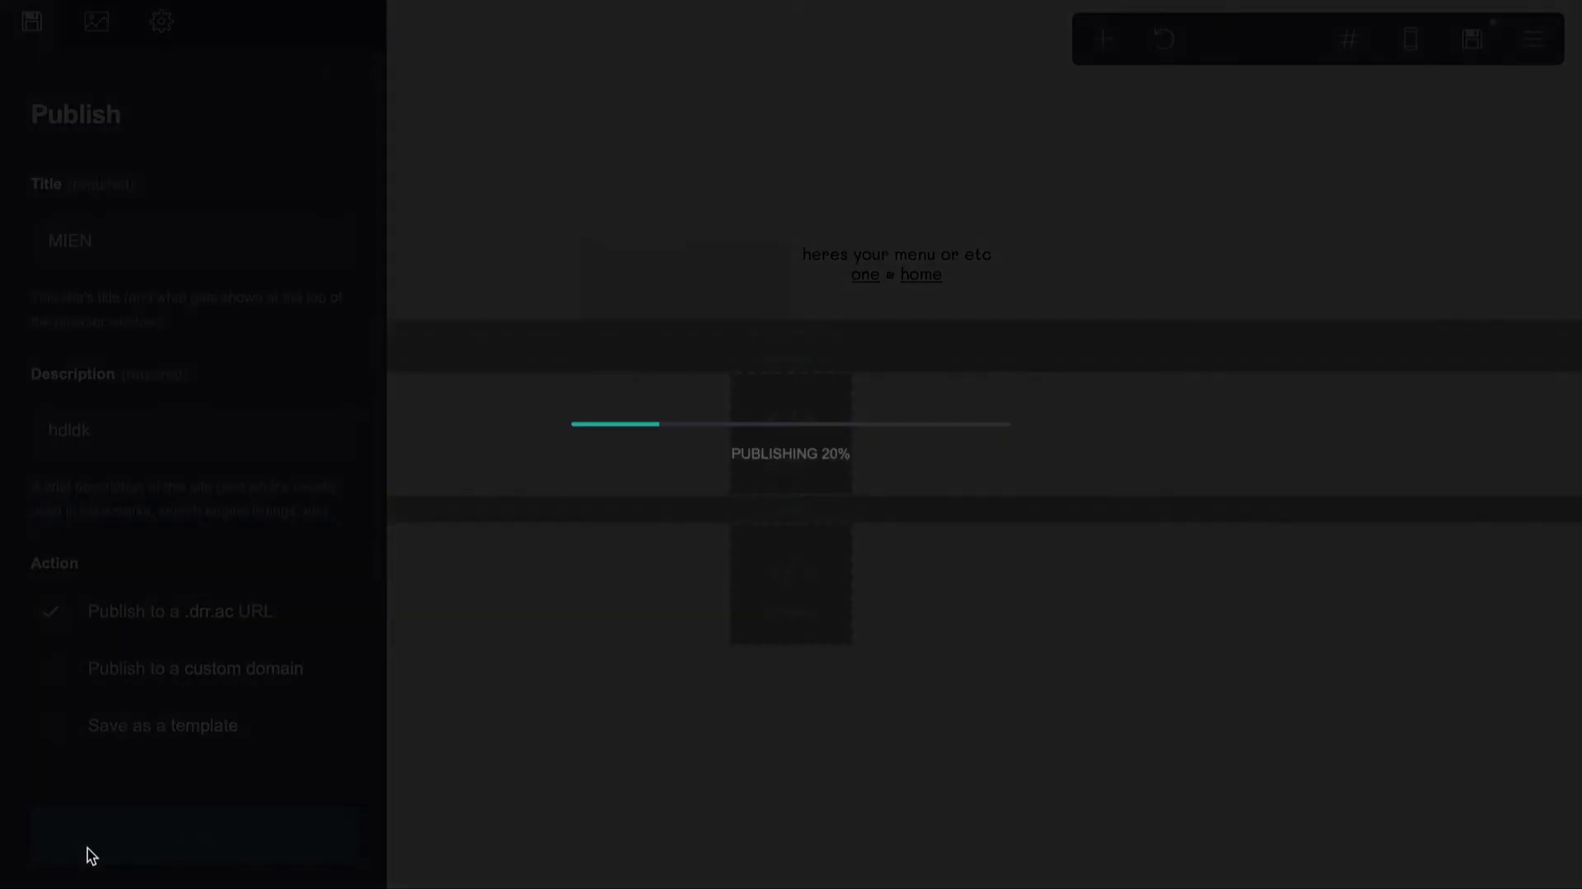
left_click(432, 0)
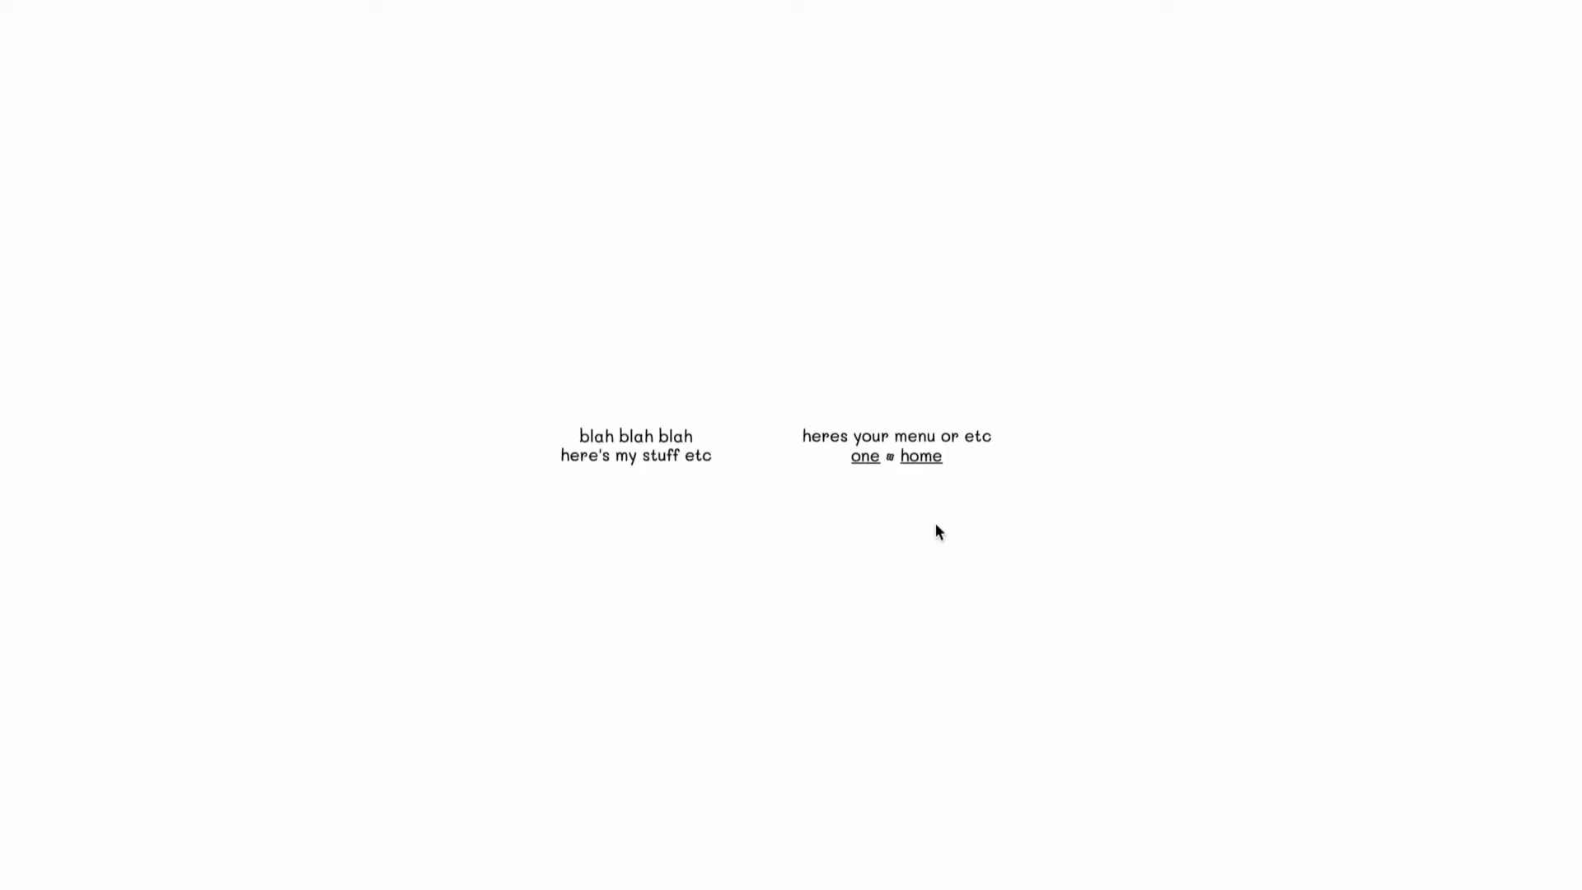
left_click(870, 459)
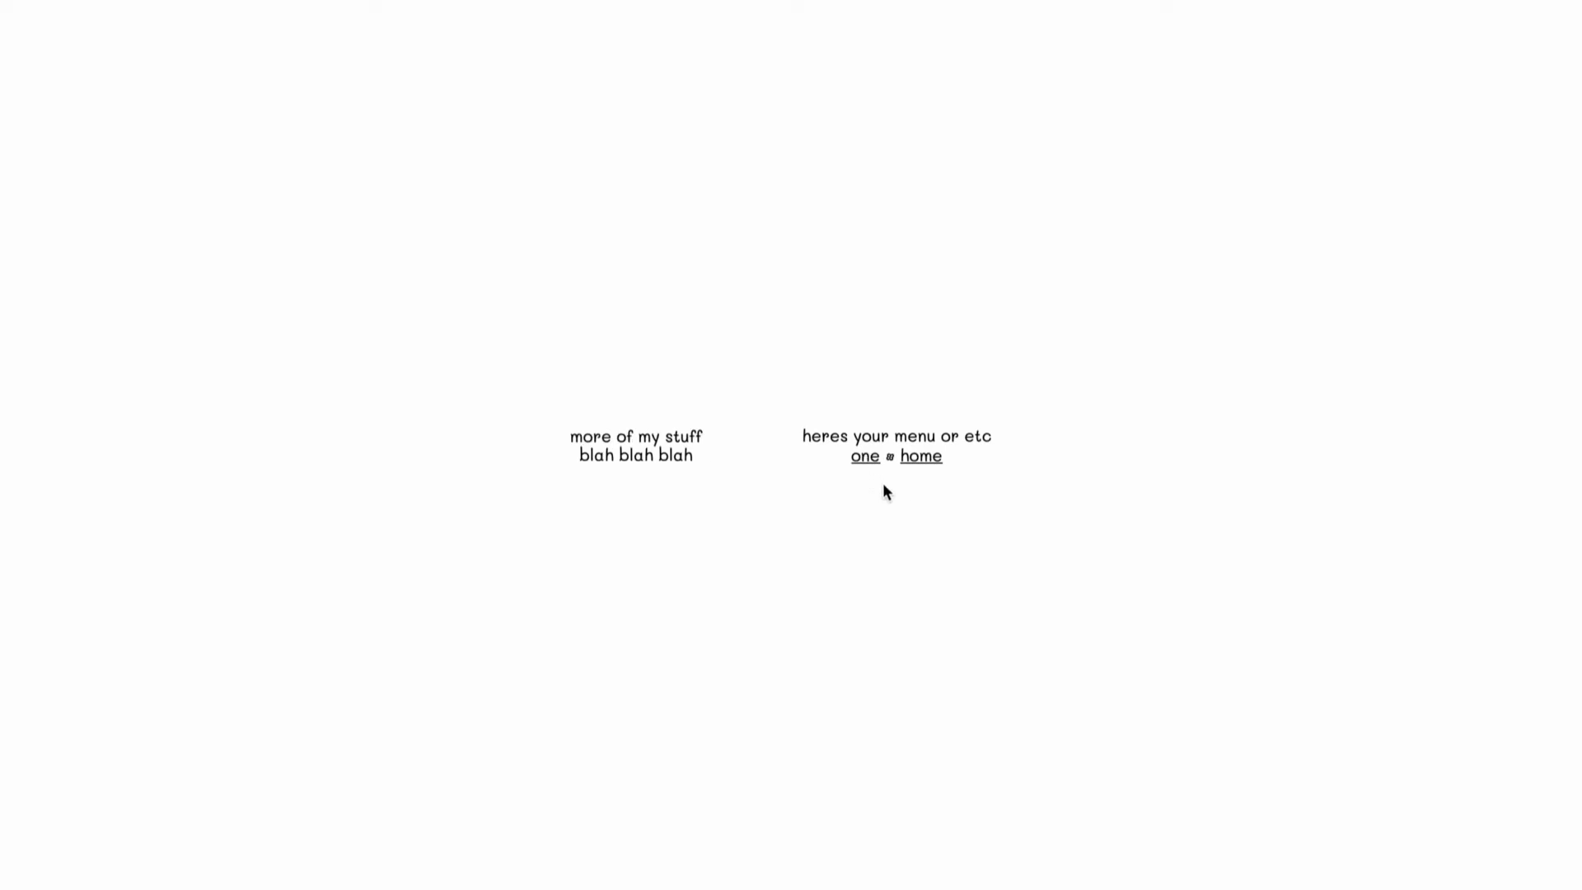
left_click(929, 464)
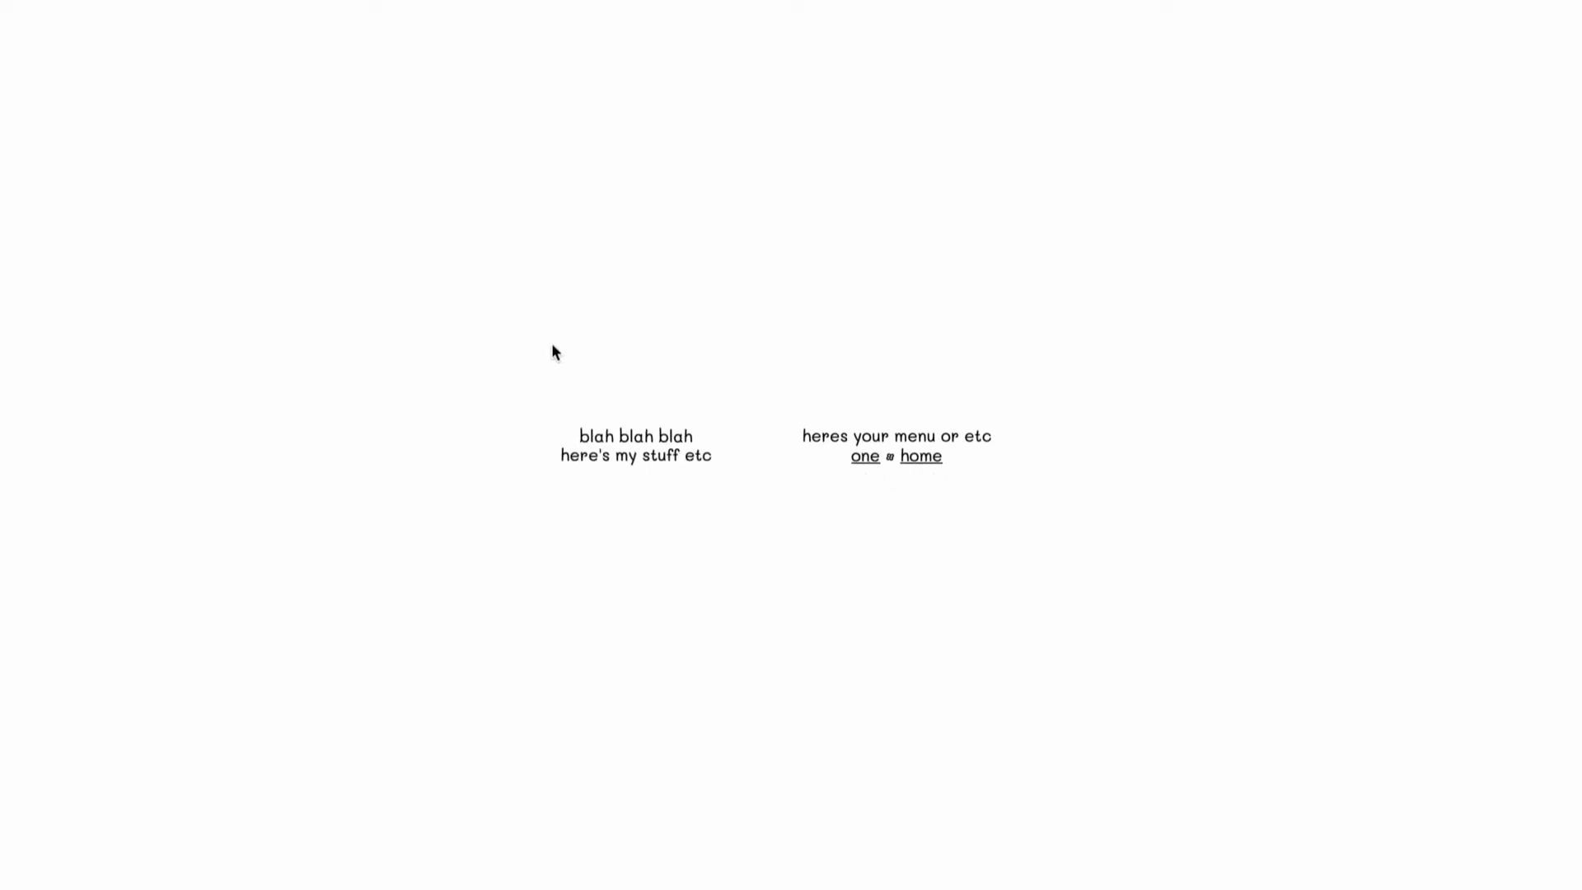
left_click(206, 2)
left_click(661, 526)
Delete the code embeds from both the home and the one section
left_click(787, 459)
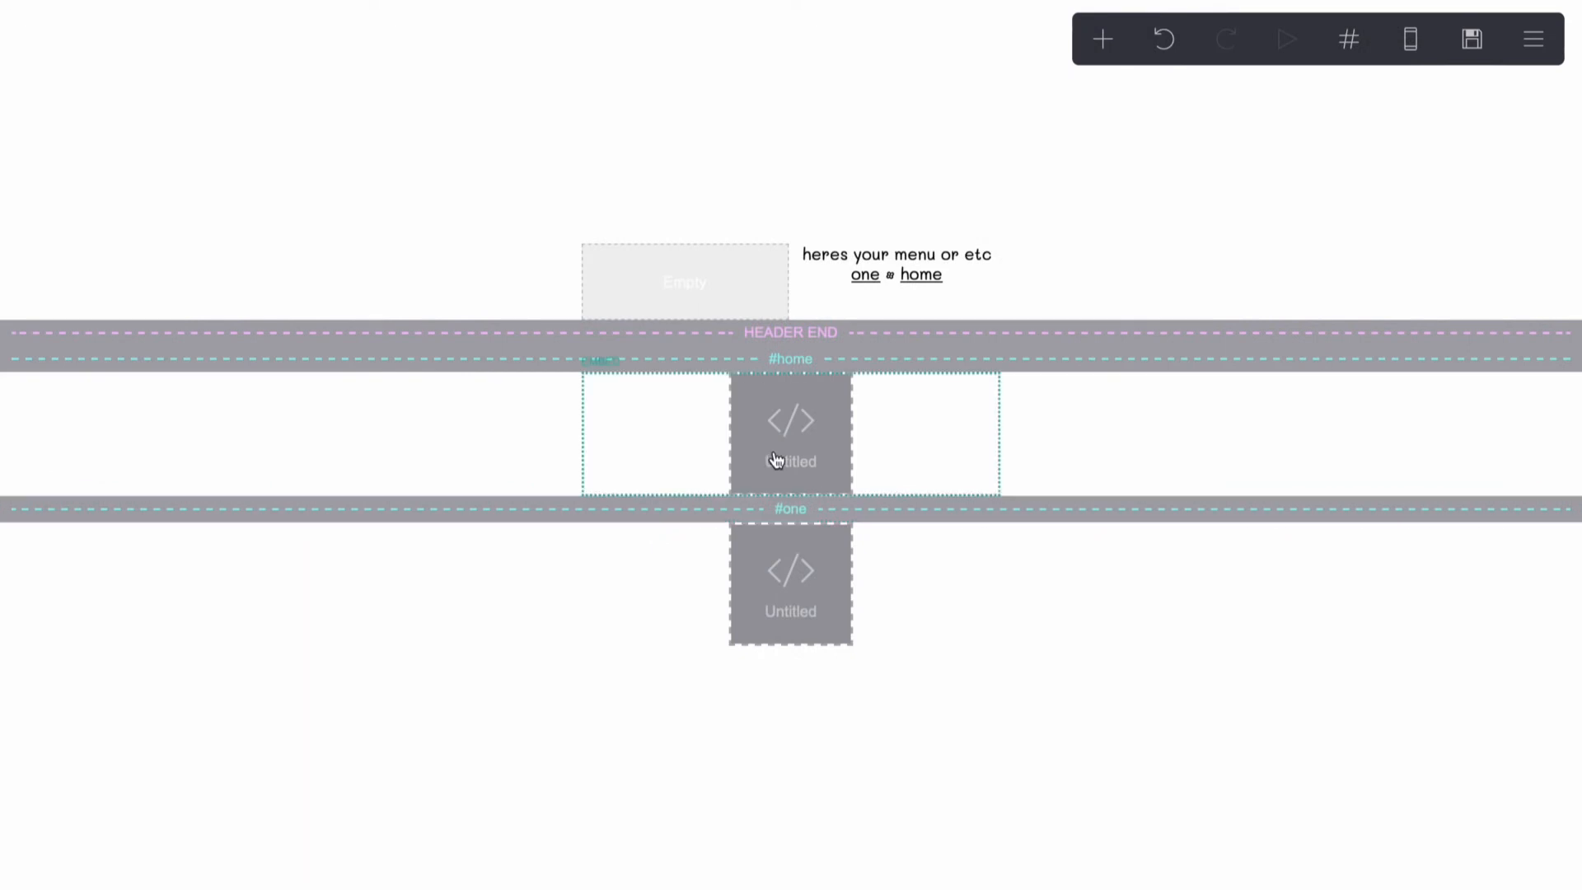
left_click(102, 835)
left_click(750, 516)
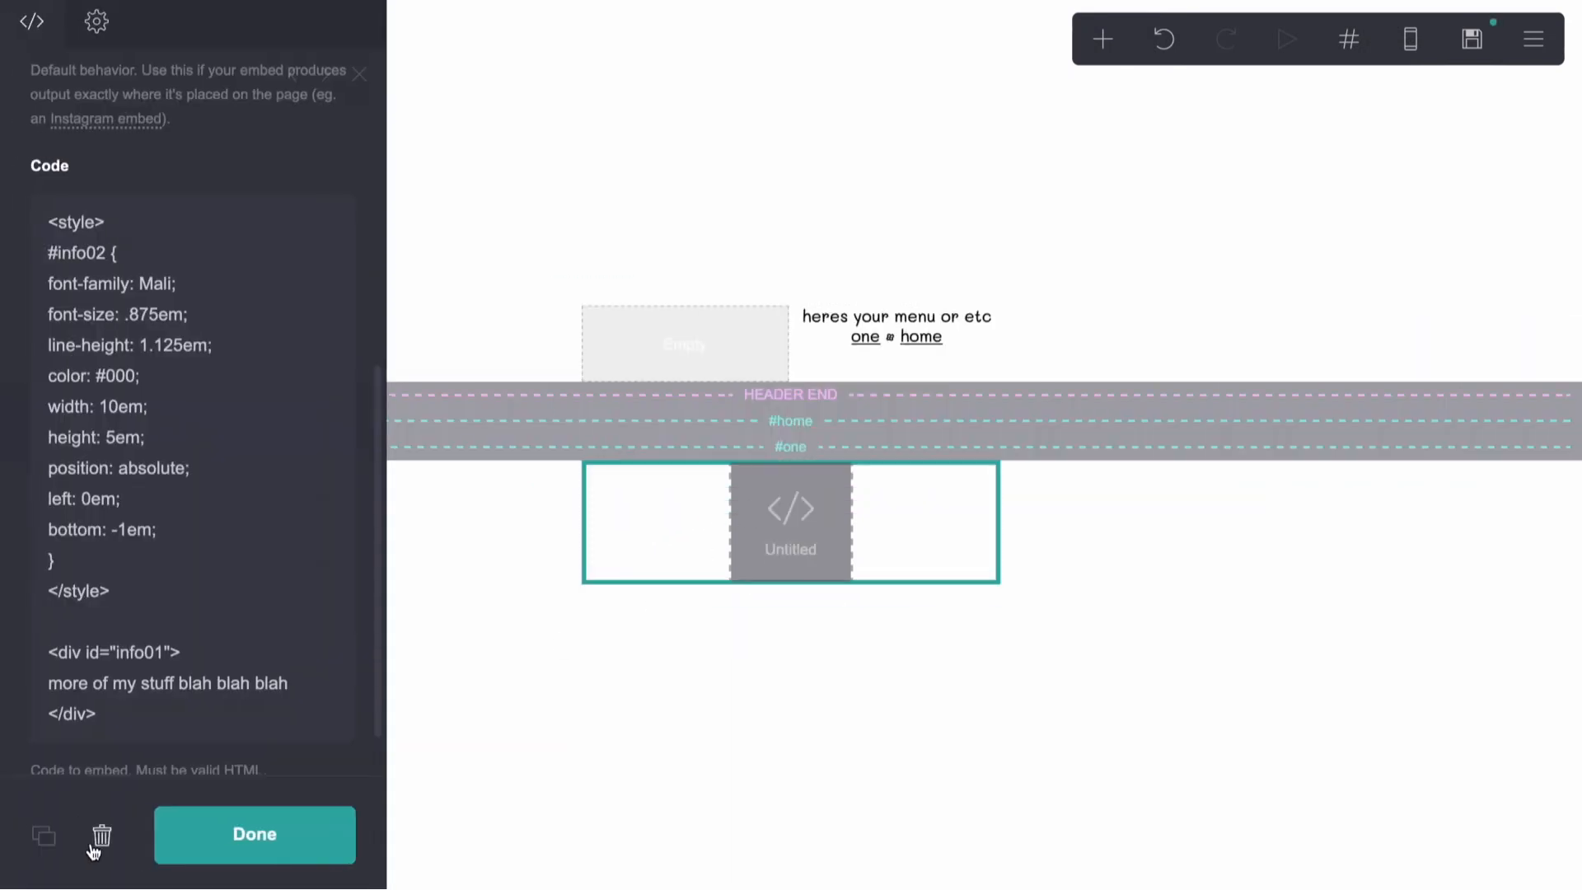
left_click(102, 835)
Duplicate the header's menu text into the home section and place another copy in the one section
left_click(890, 403)
left_click_drag(890, 406, 787, 513)
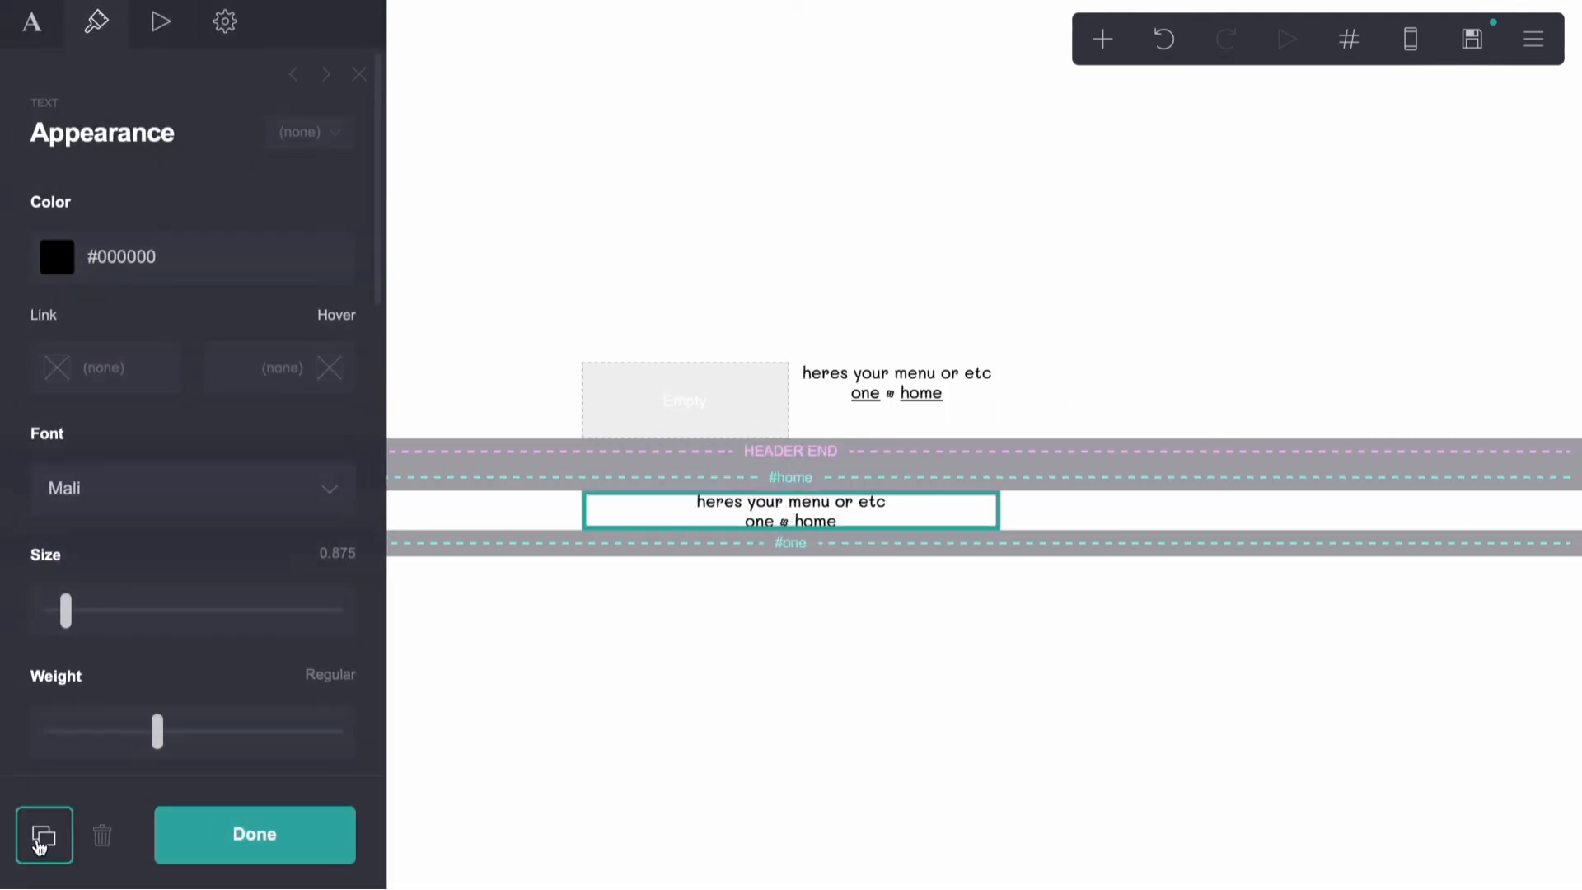
left_click(44, 835)
left_click_drag(807, 504, 788, 580)
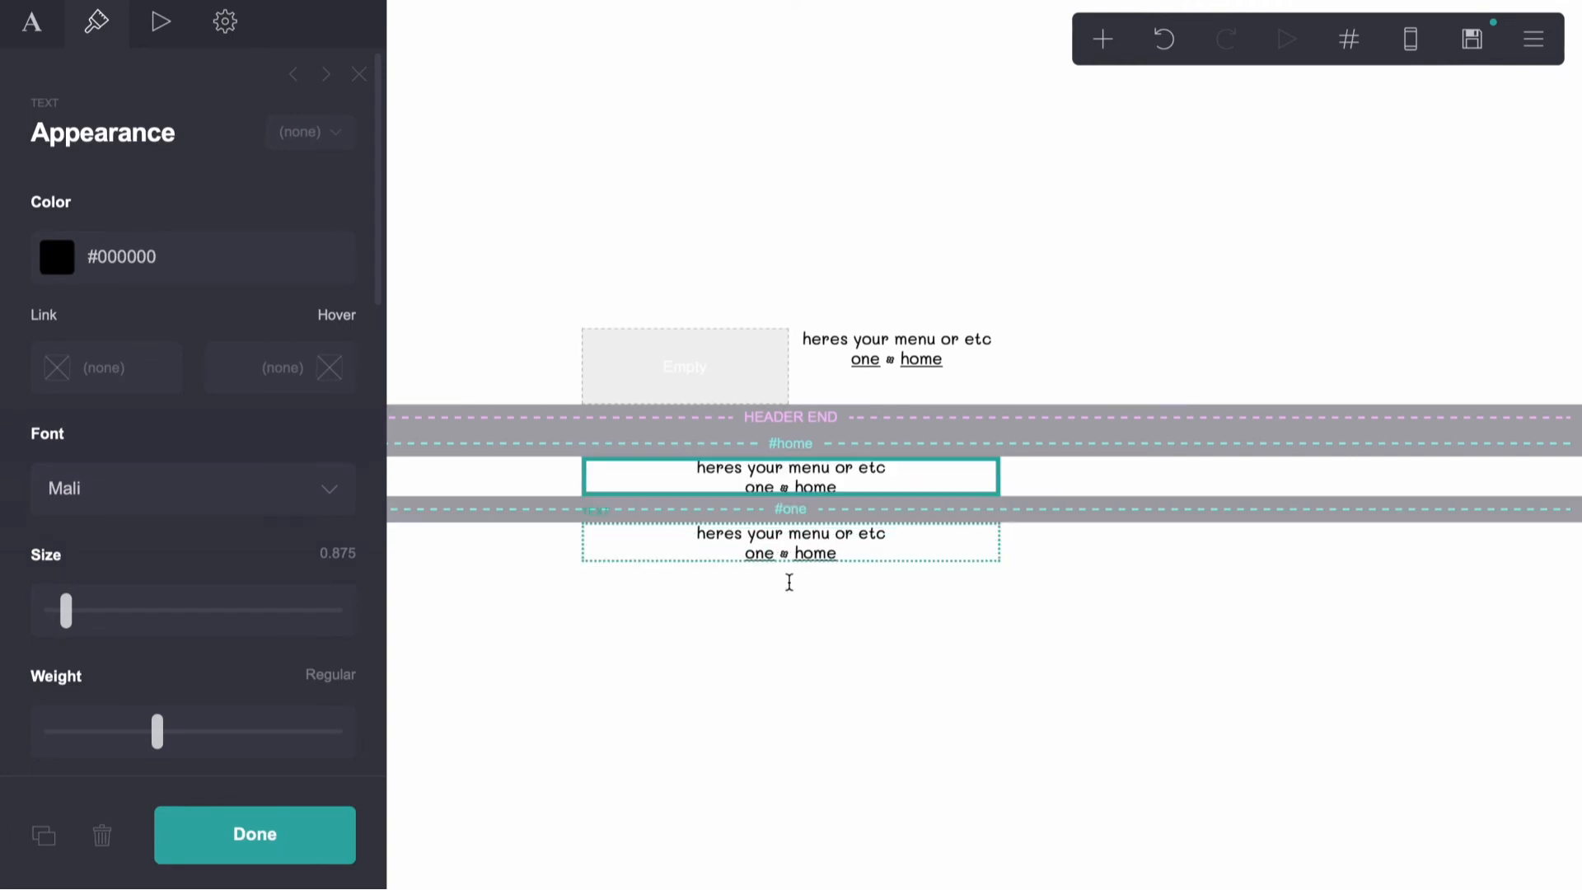
Add position: absolute; to the default custom text style of the home section's text
left_click(225, 23)
left_click(661, 478)
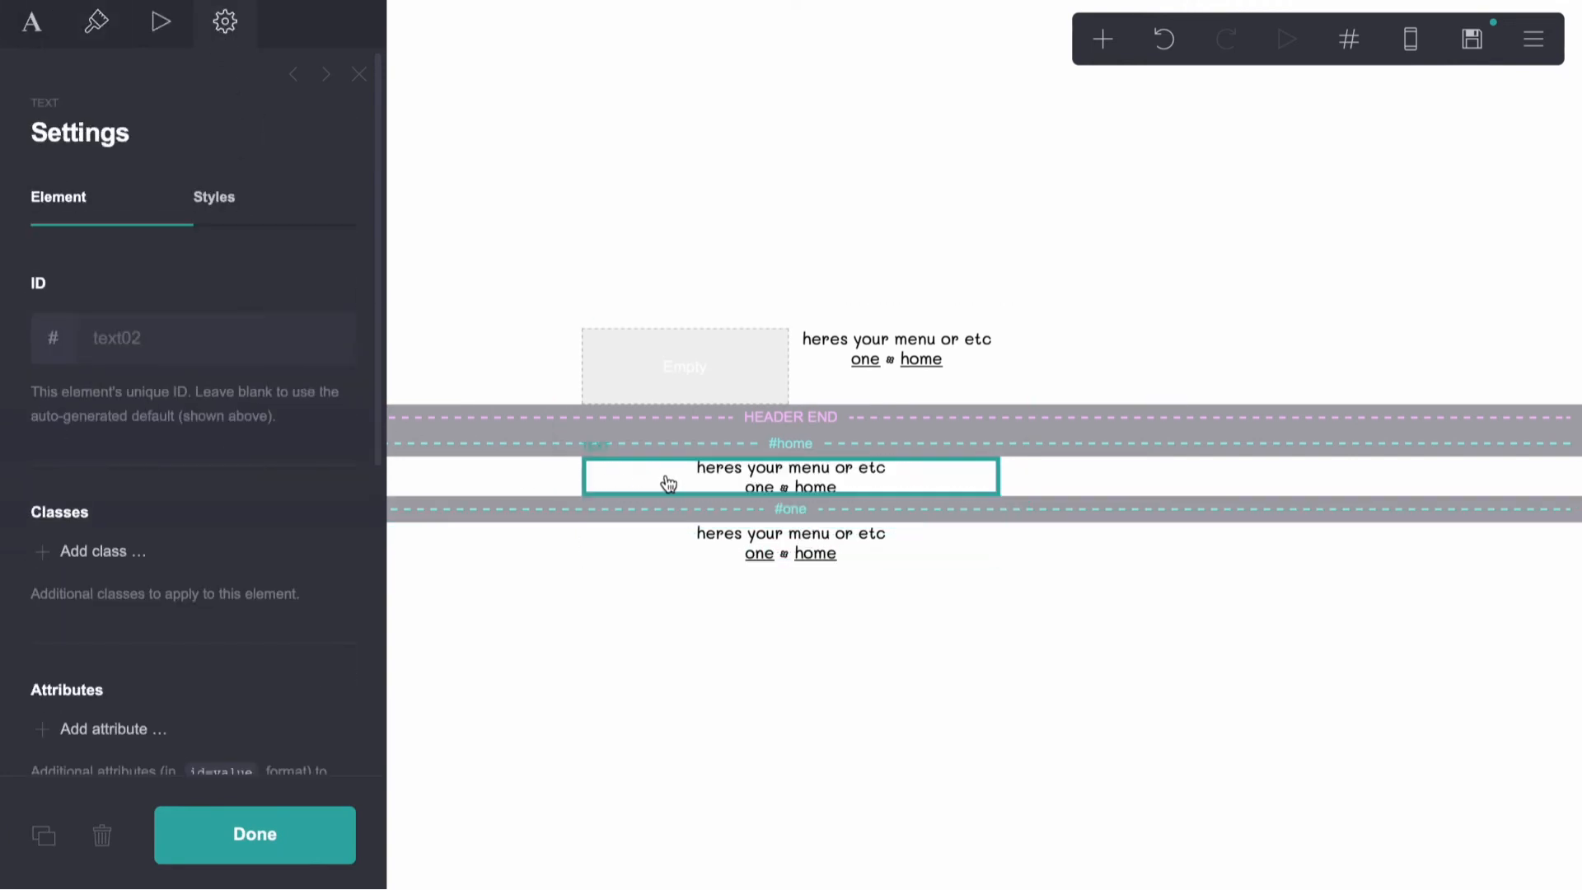
left_click(247, 204)
left_click(144, 418)
type("posi")
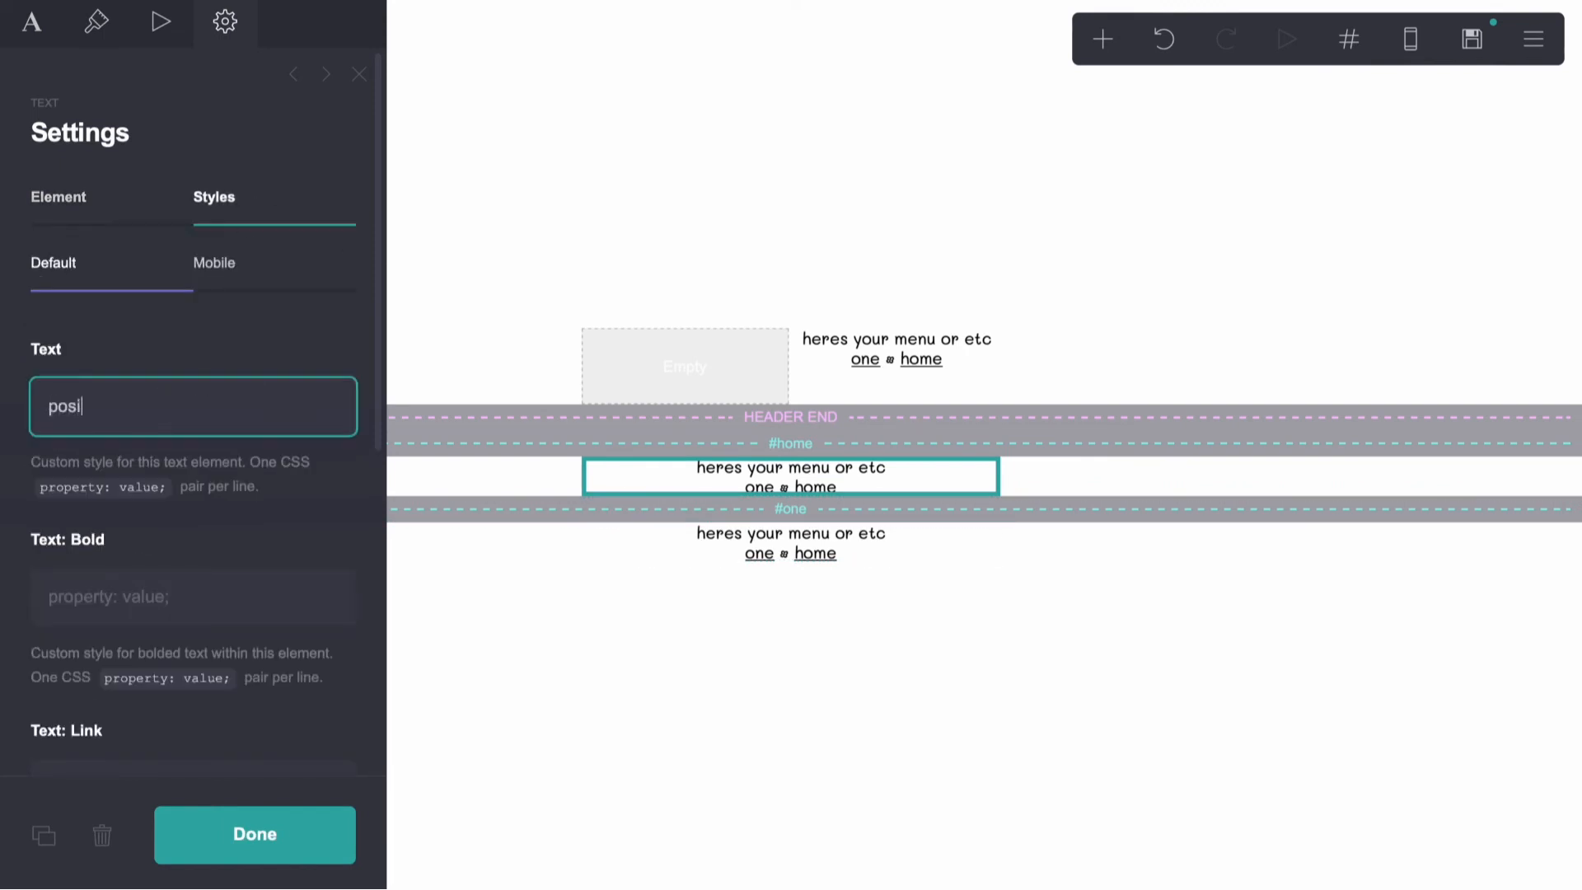
type("tion: absolute;")
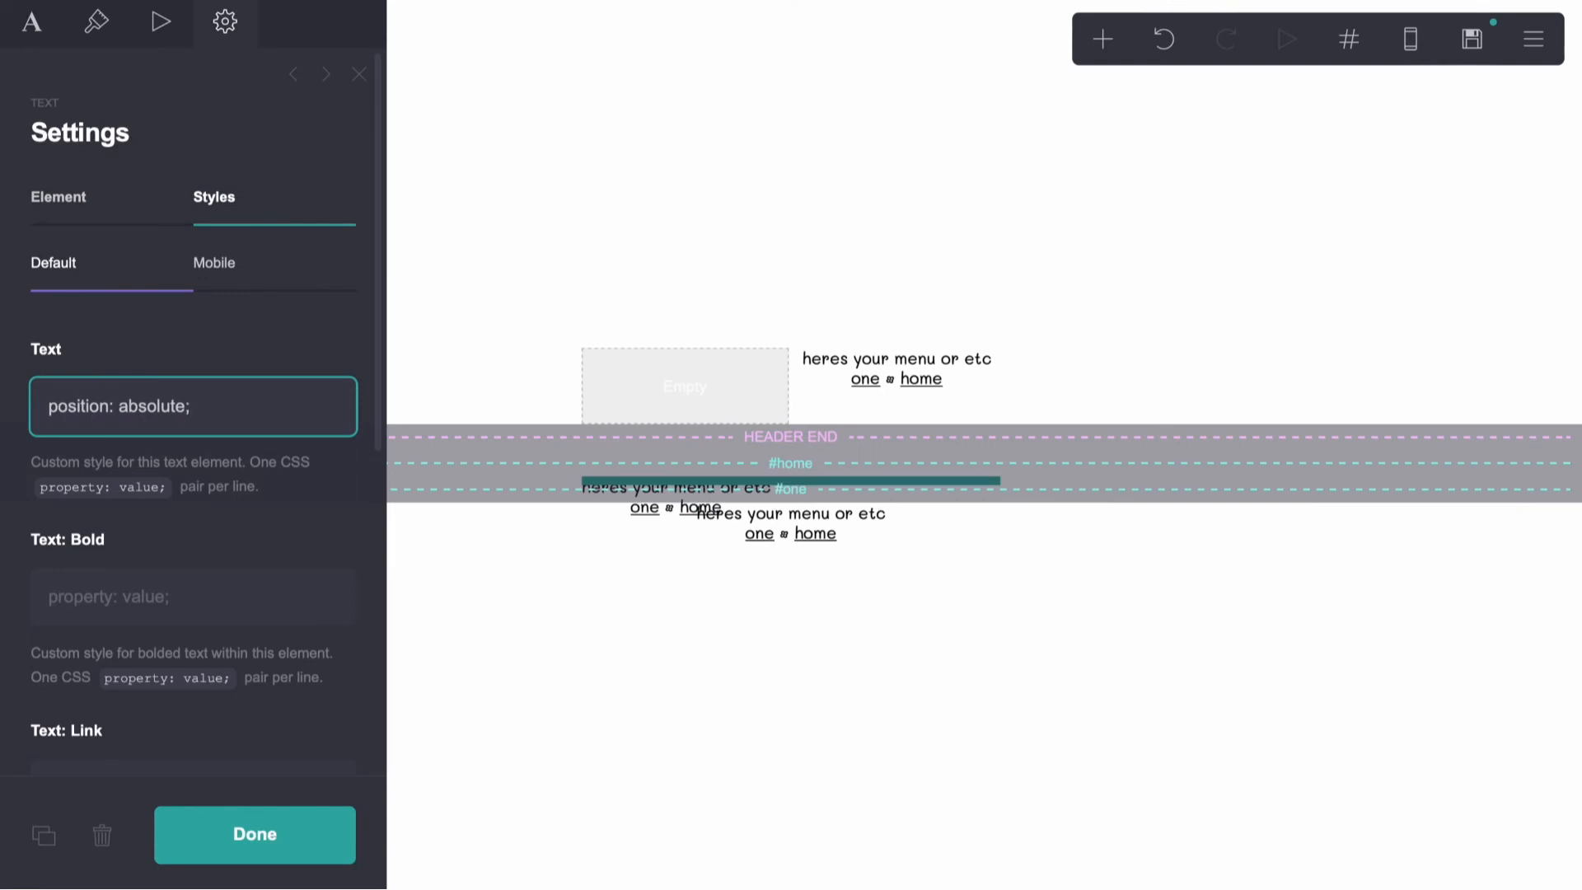
Add a width line to the home text's custom style and set it to 12.5em
key("Return")
type("width")
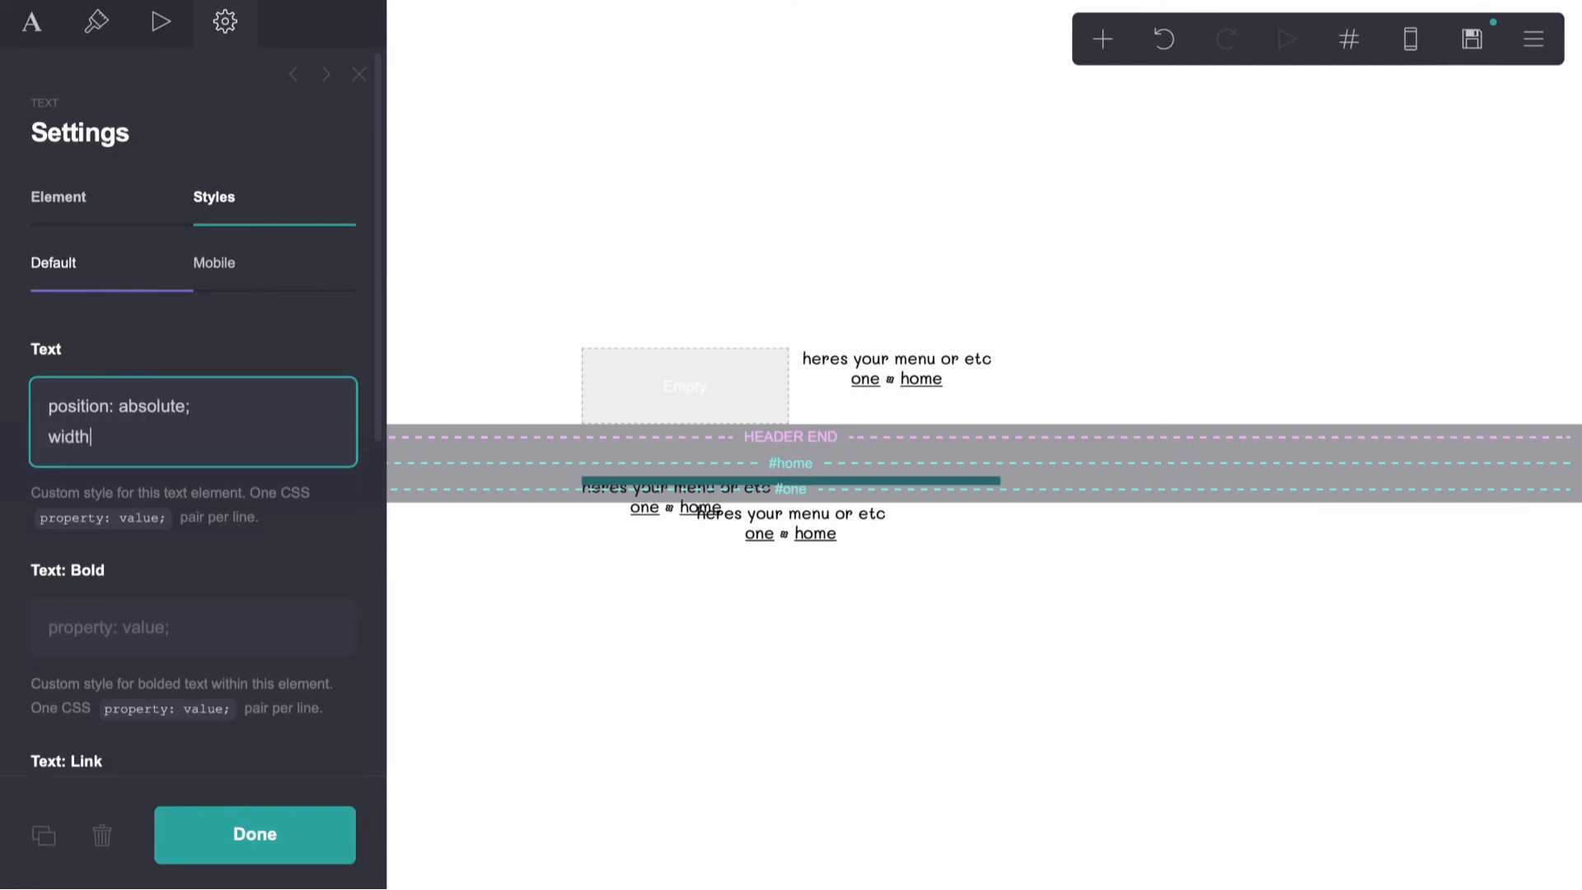
type(": 13em;")
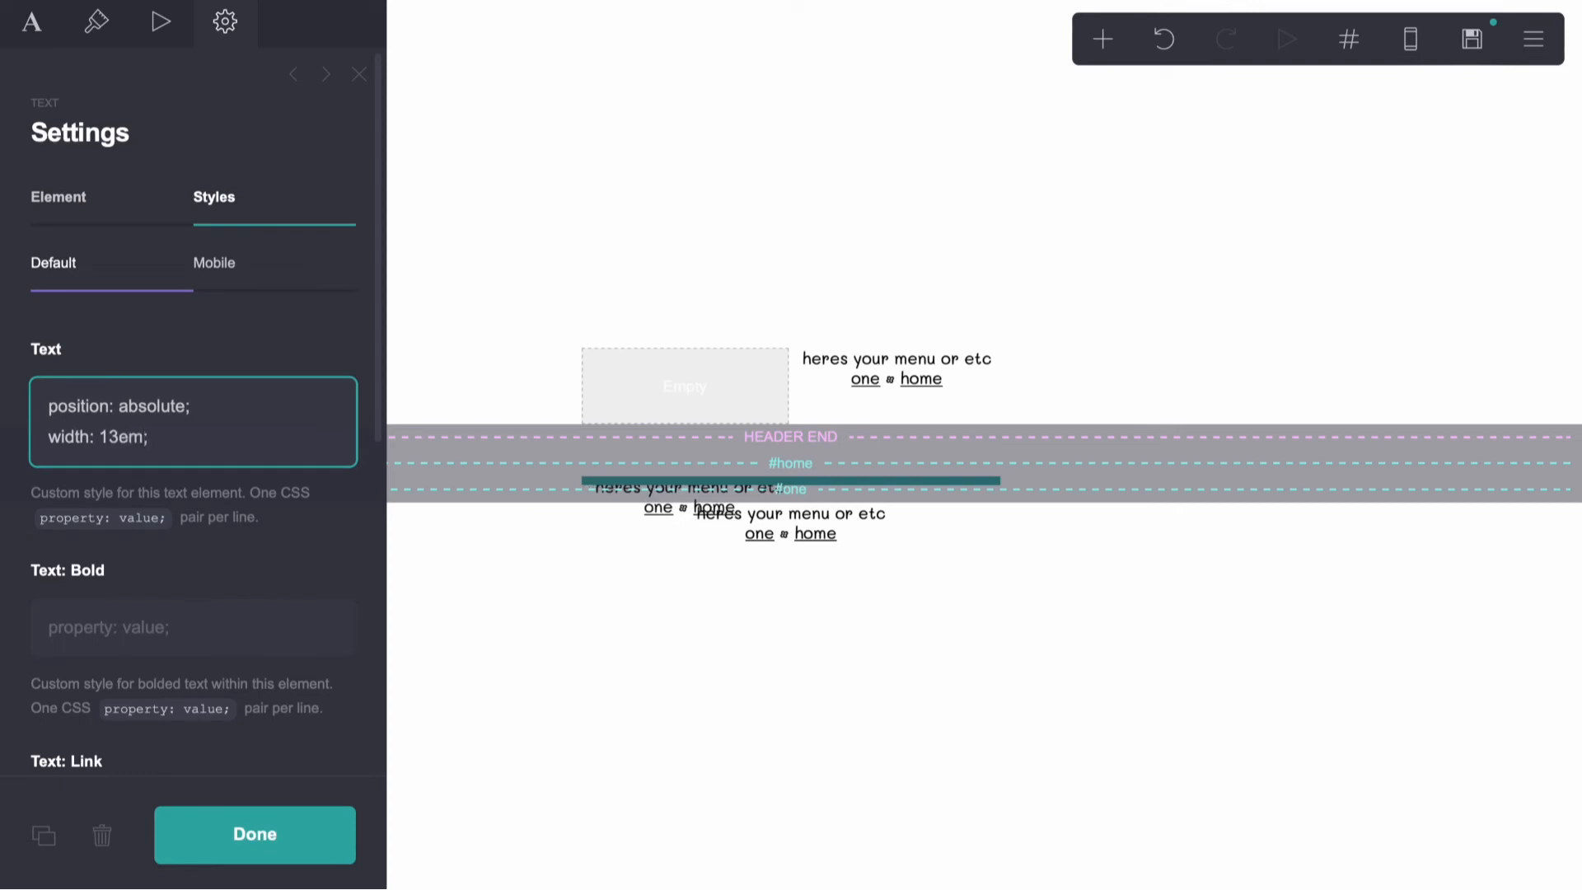
key("Left")
key("Left")
key("Left")
key("BackSpace")
type("2.5")
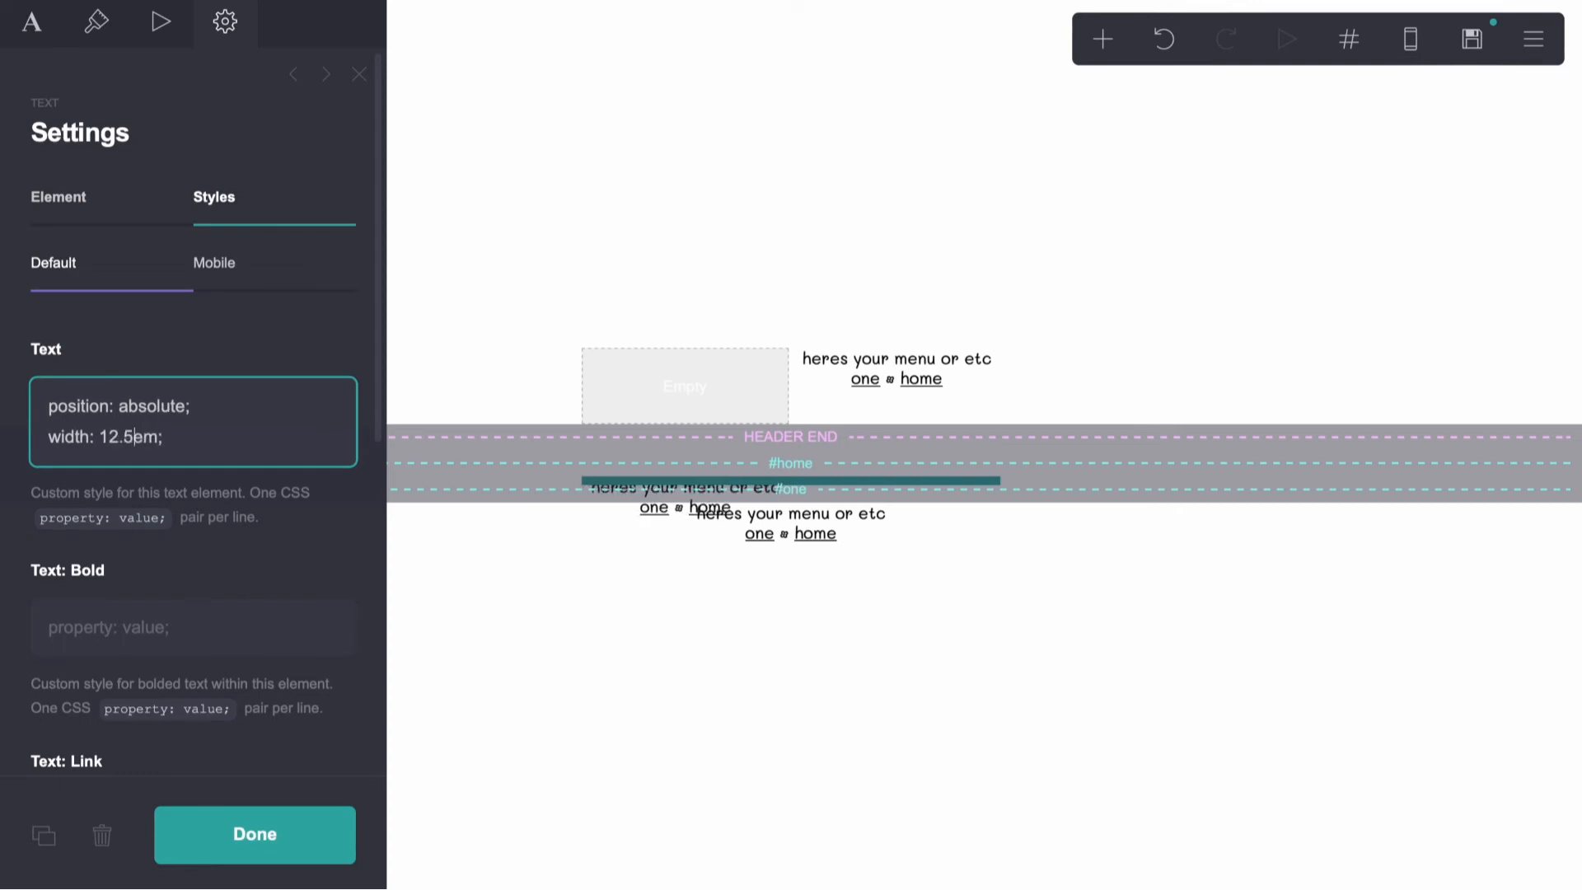
Add bottom: -1em; below the width line in the home text's custom style
left_click(213, 445)
key("Return")
type("bottom:")
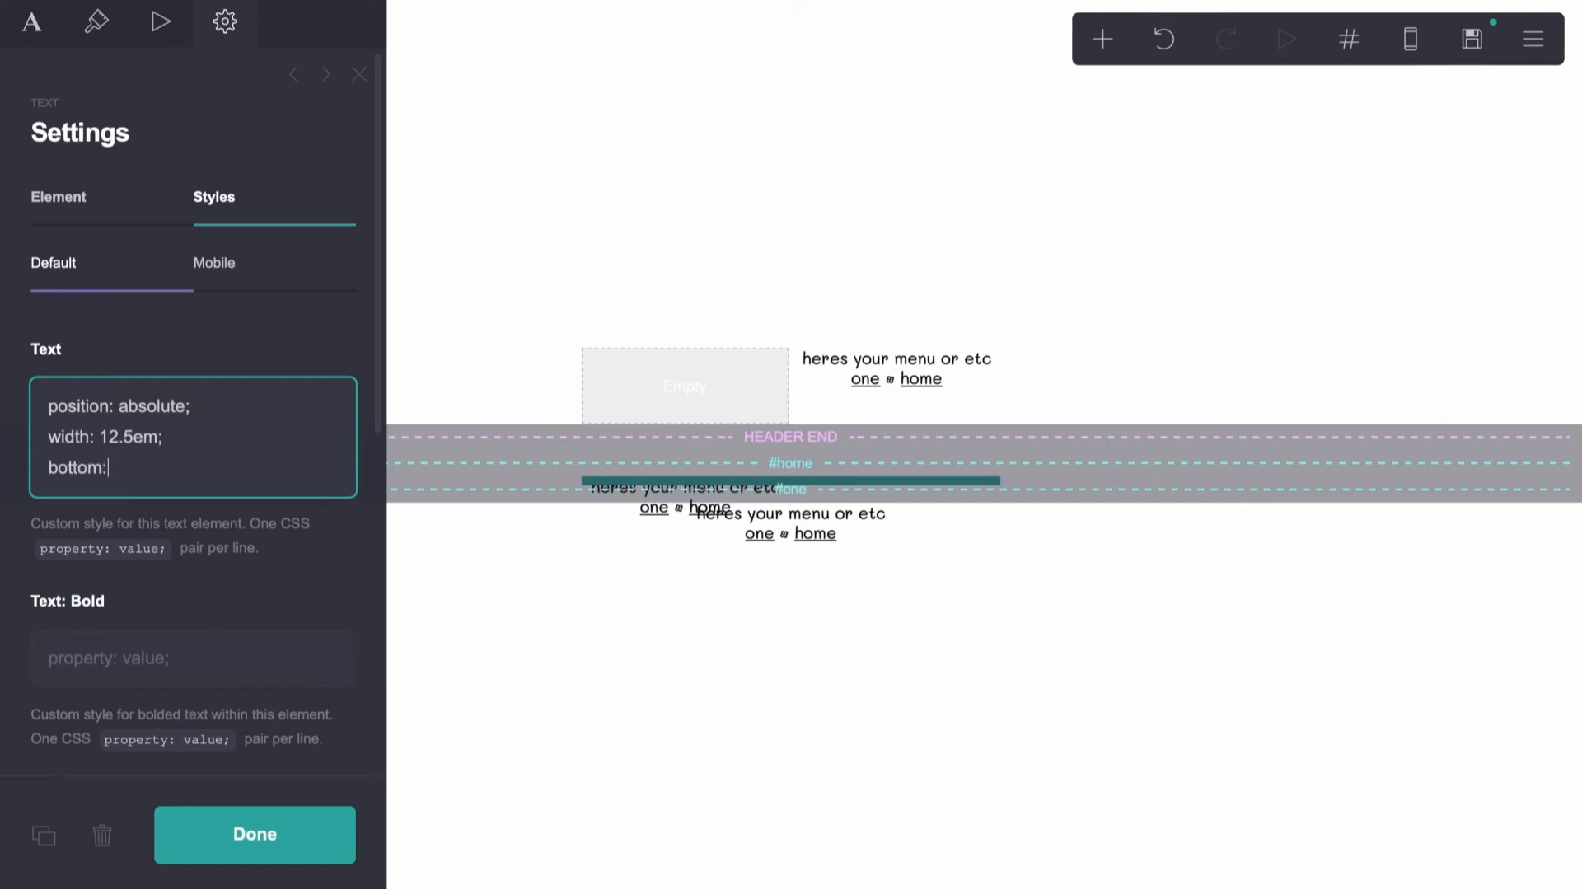
type(" -1em;")
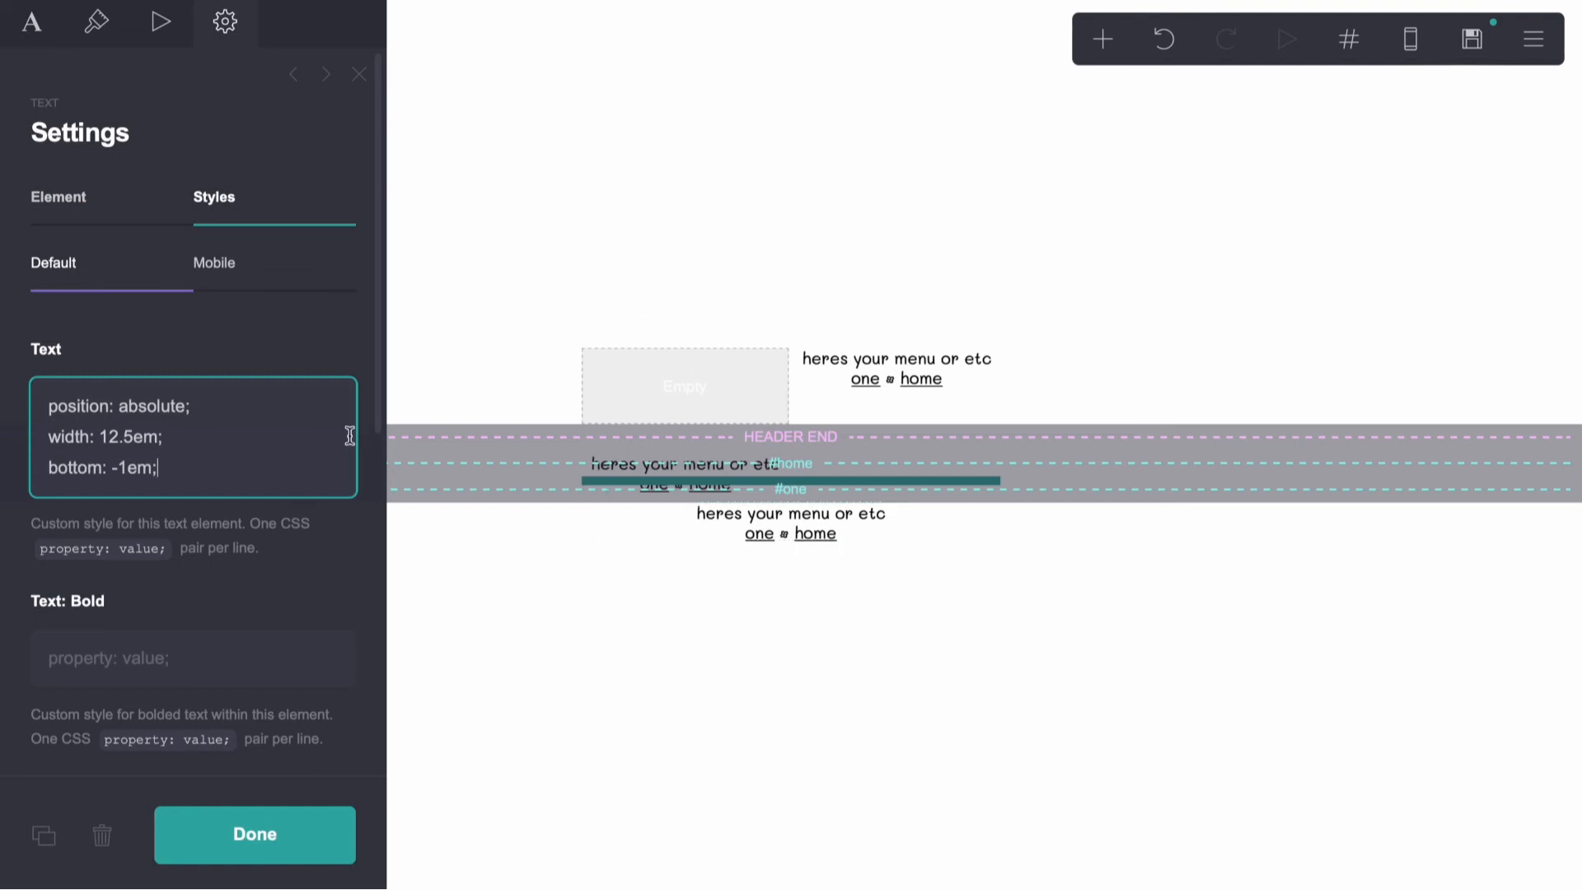
Copy the home text's three custom style lines into the default text style of the one section's text
left_click_drag(267, 465, 3, 244)
key("ctrl+c")
left_click(763, 532)
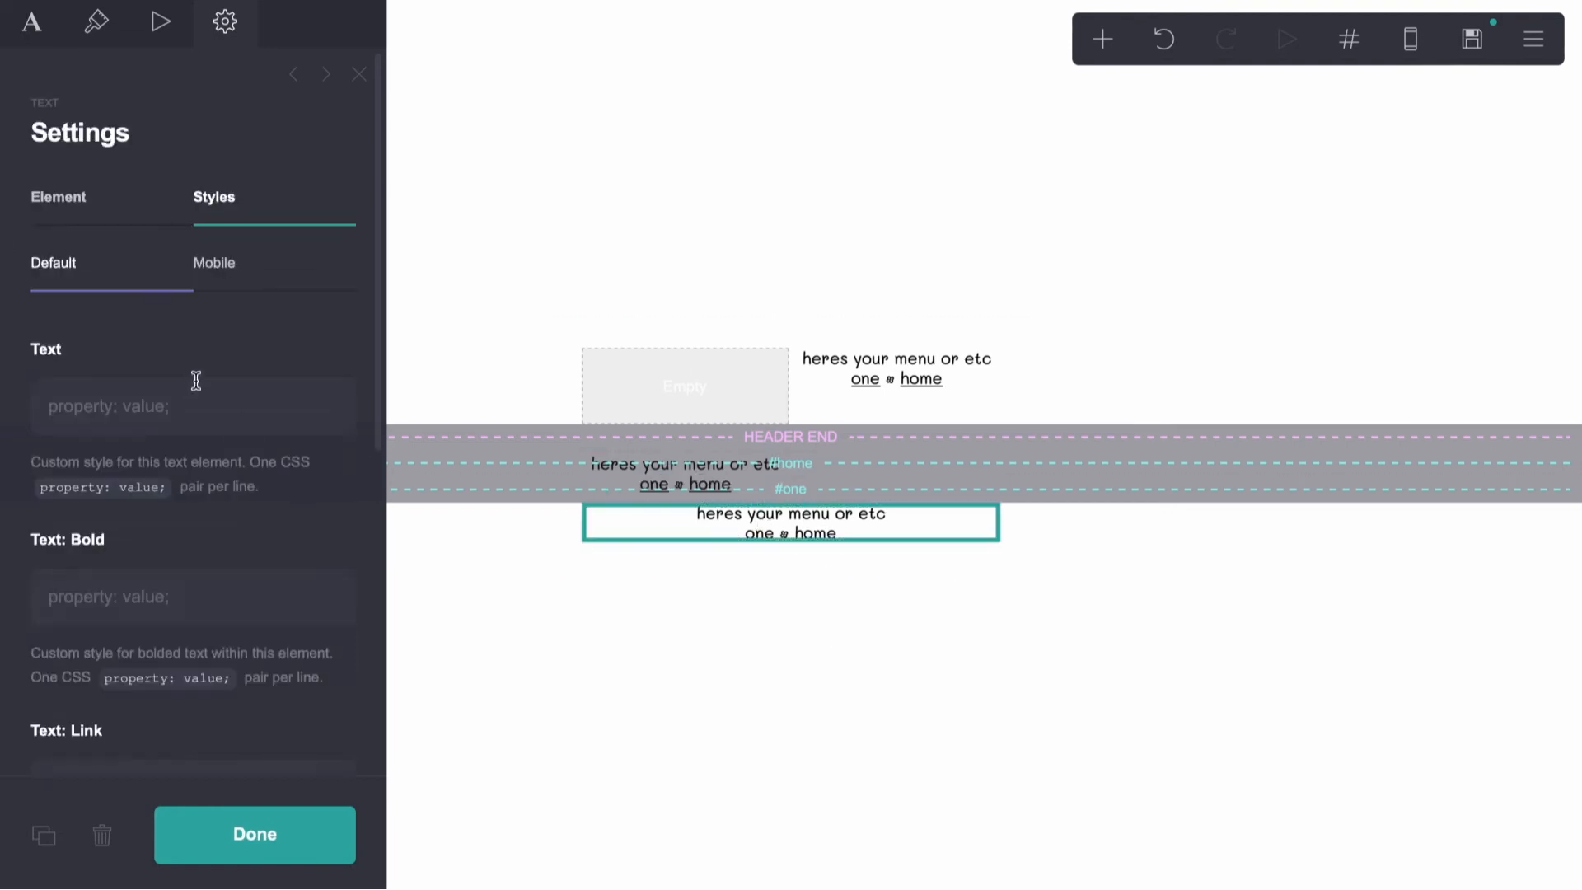
left_click(212, 265)
left_click(105, 282)
left_click(106, 417)
key("ctrl+v")
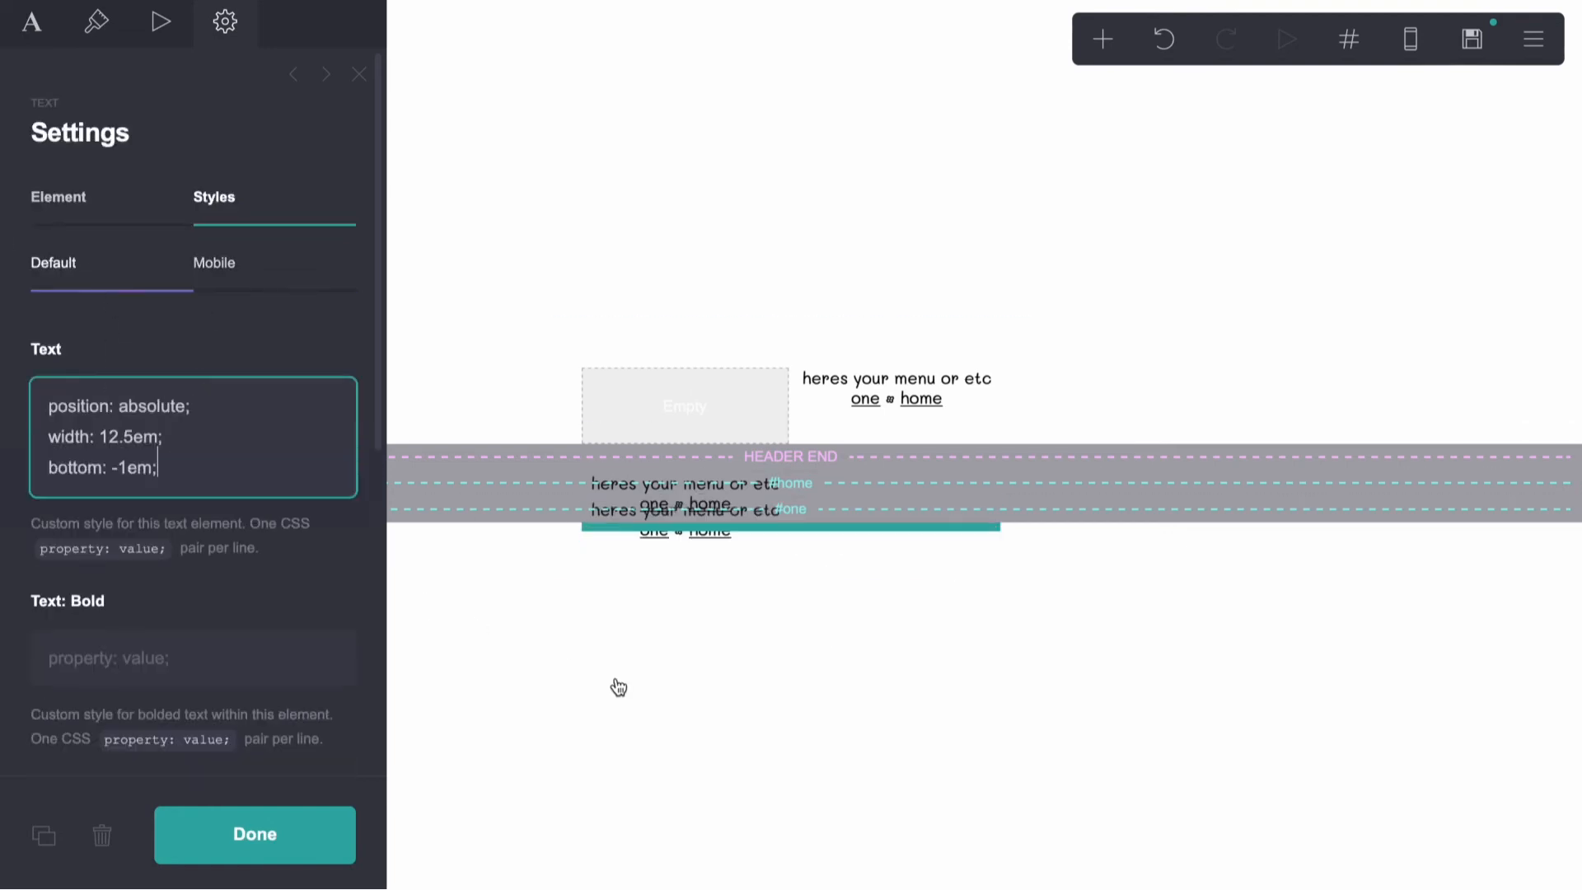
left_click(641, 716)
Publish the restyled text elements to the .drr.ac URL and return to the editor
left_click(1473, 38)
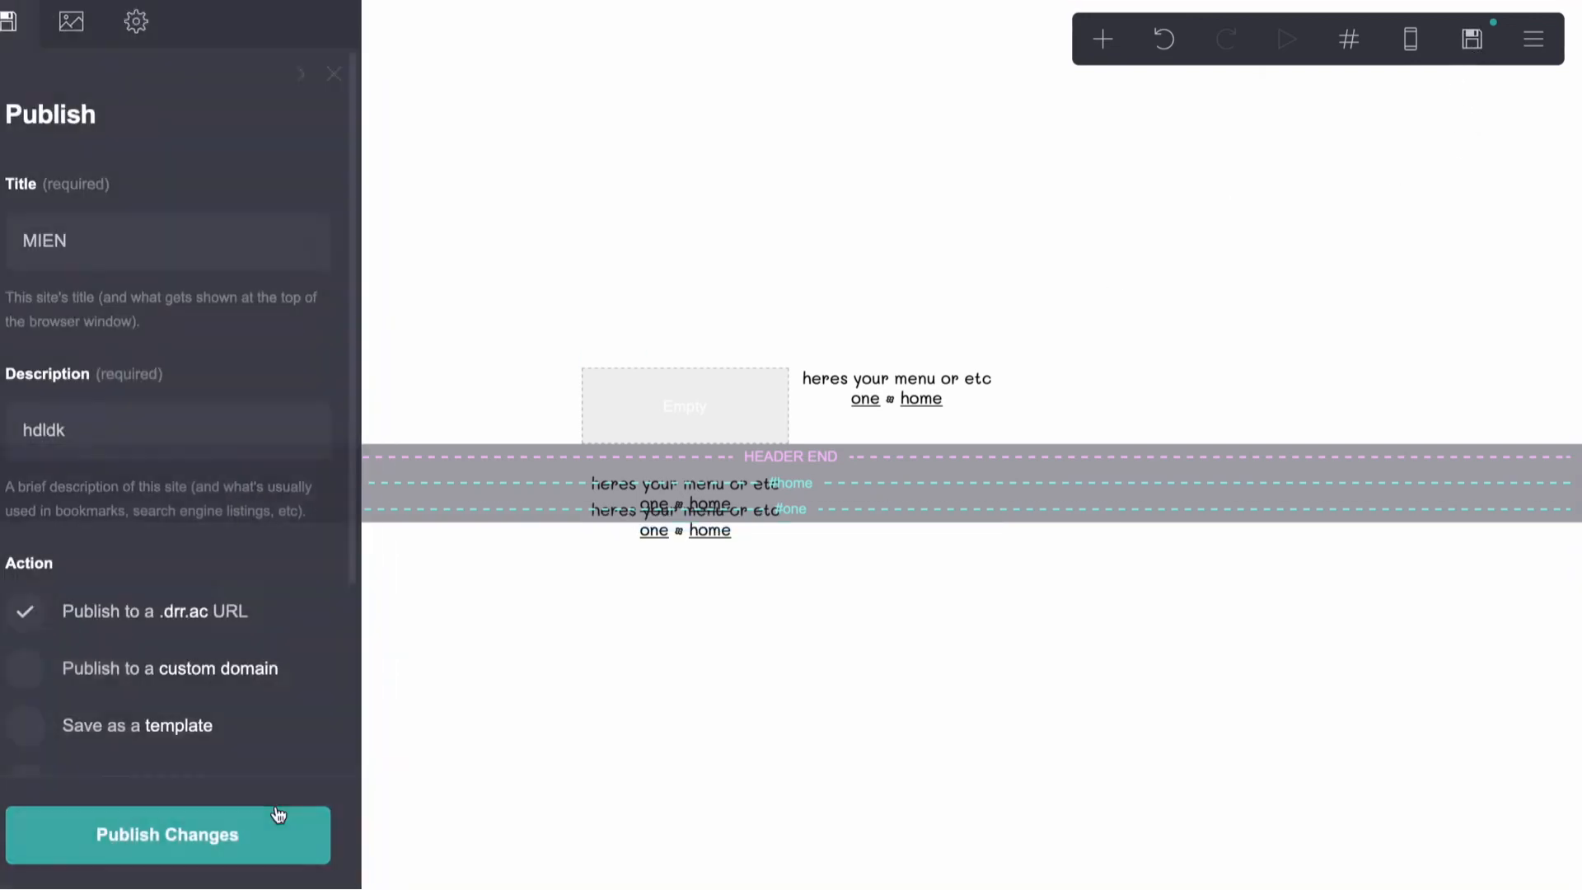
left_click(226, 844)
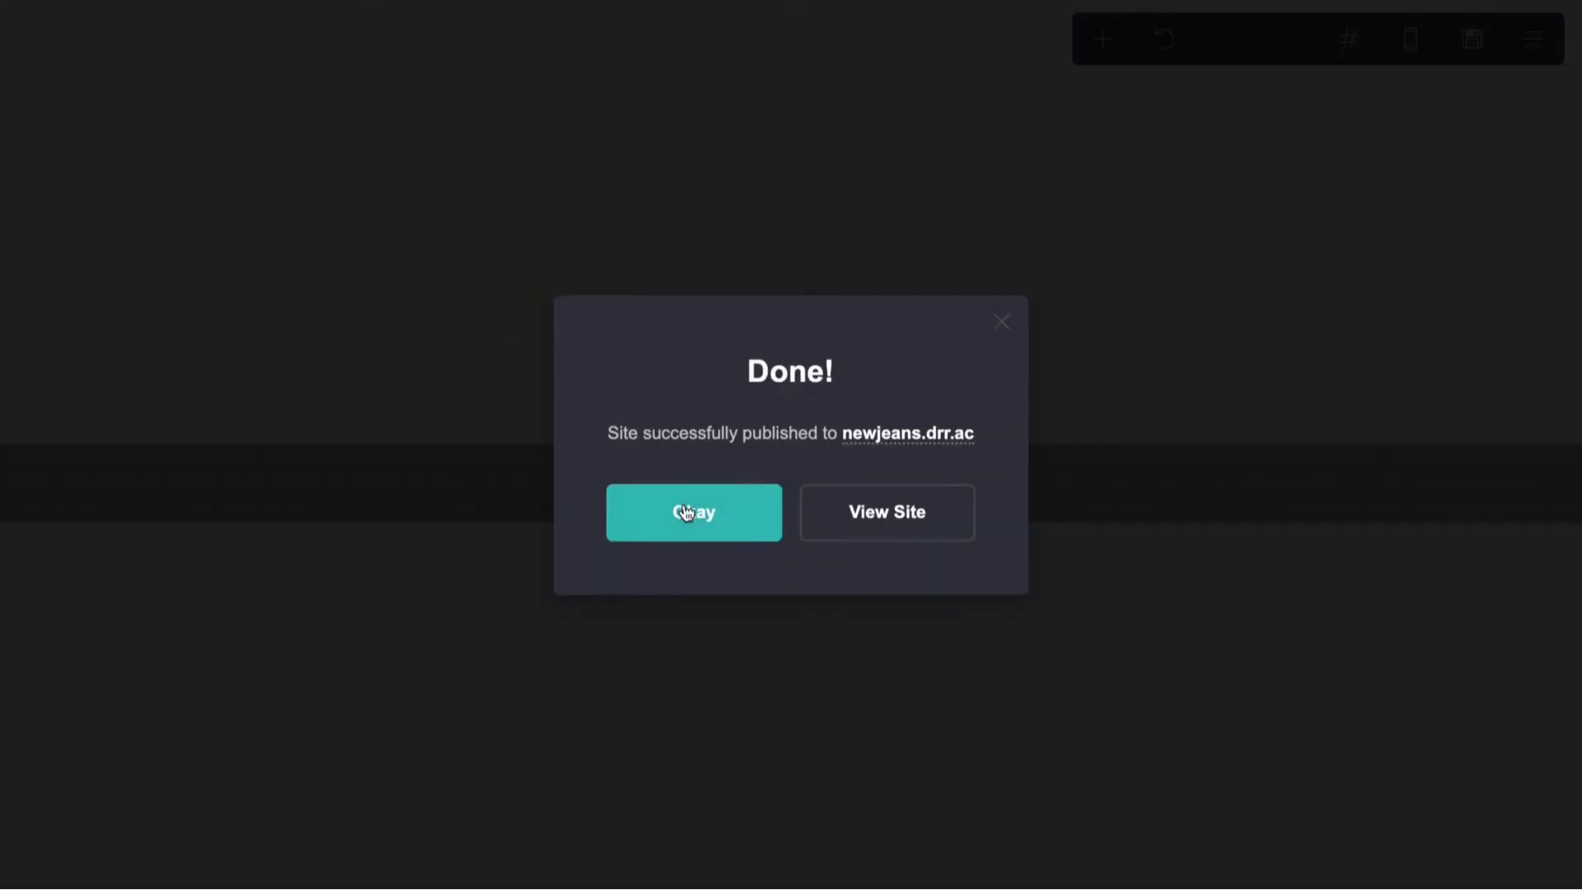
left_click(690, 516)
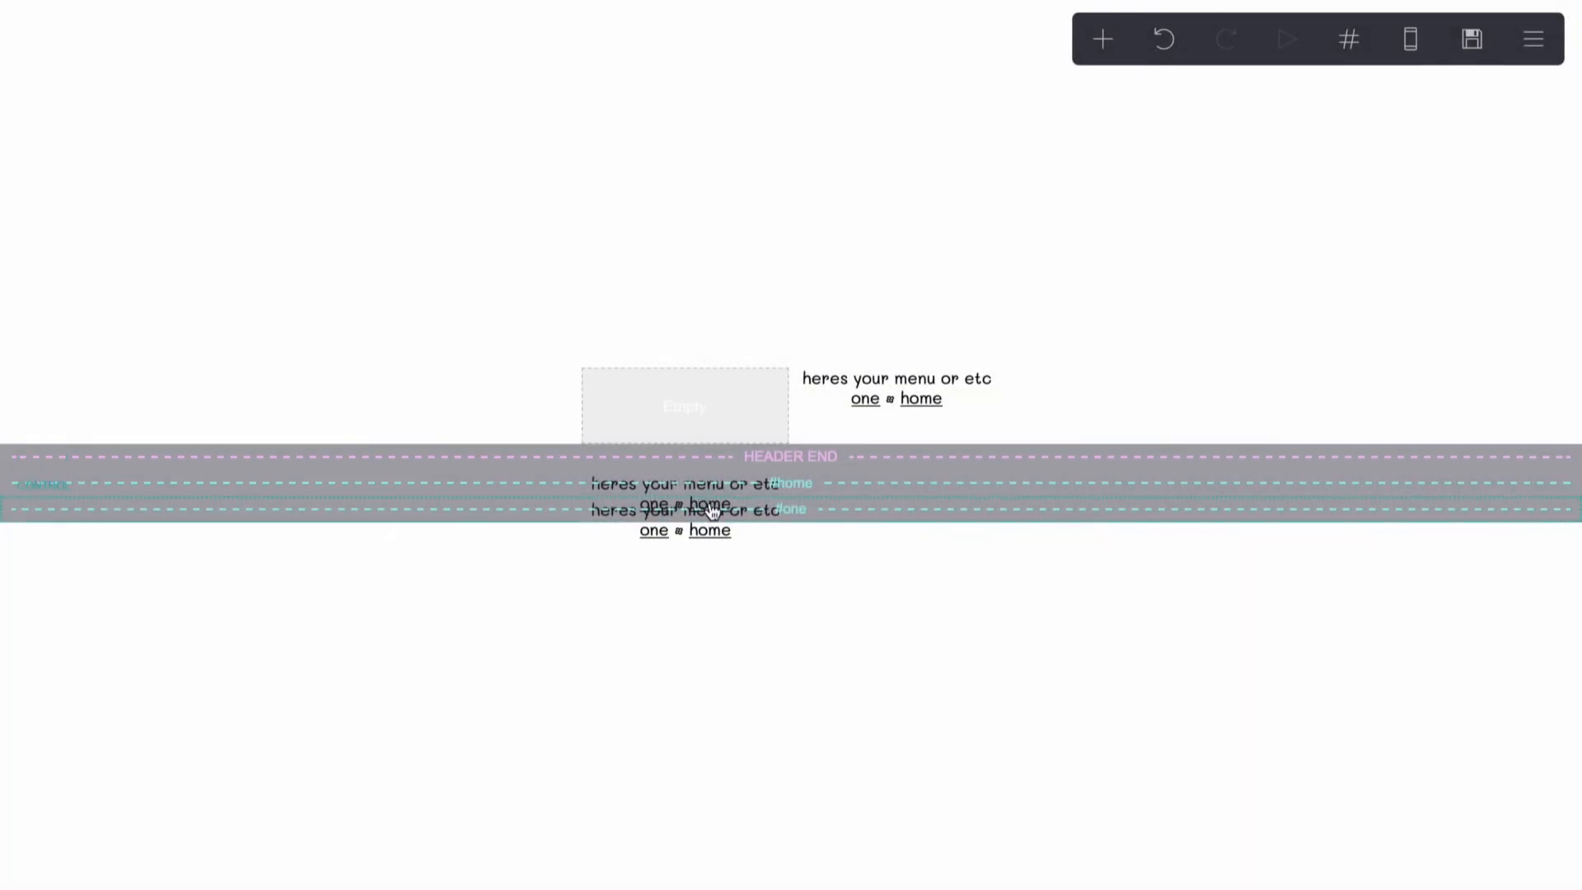
Switch to the home section and replace its text content with "info 01"
left_click(1347, 54)
left_click(1265, 132)
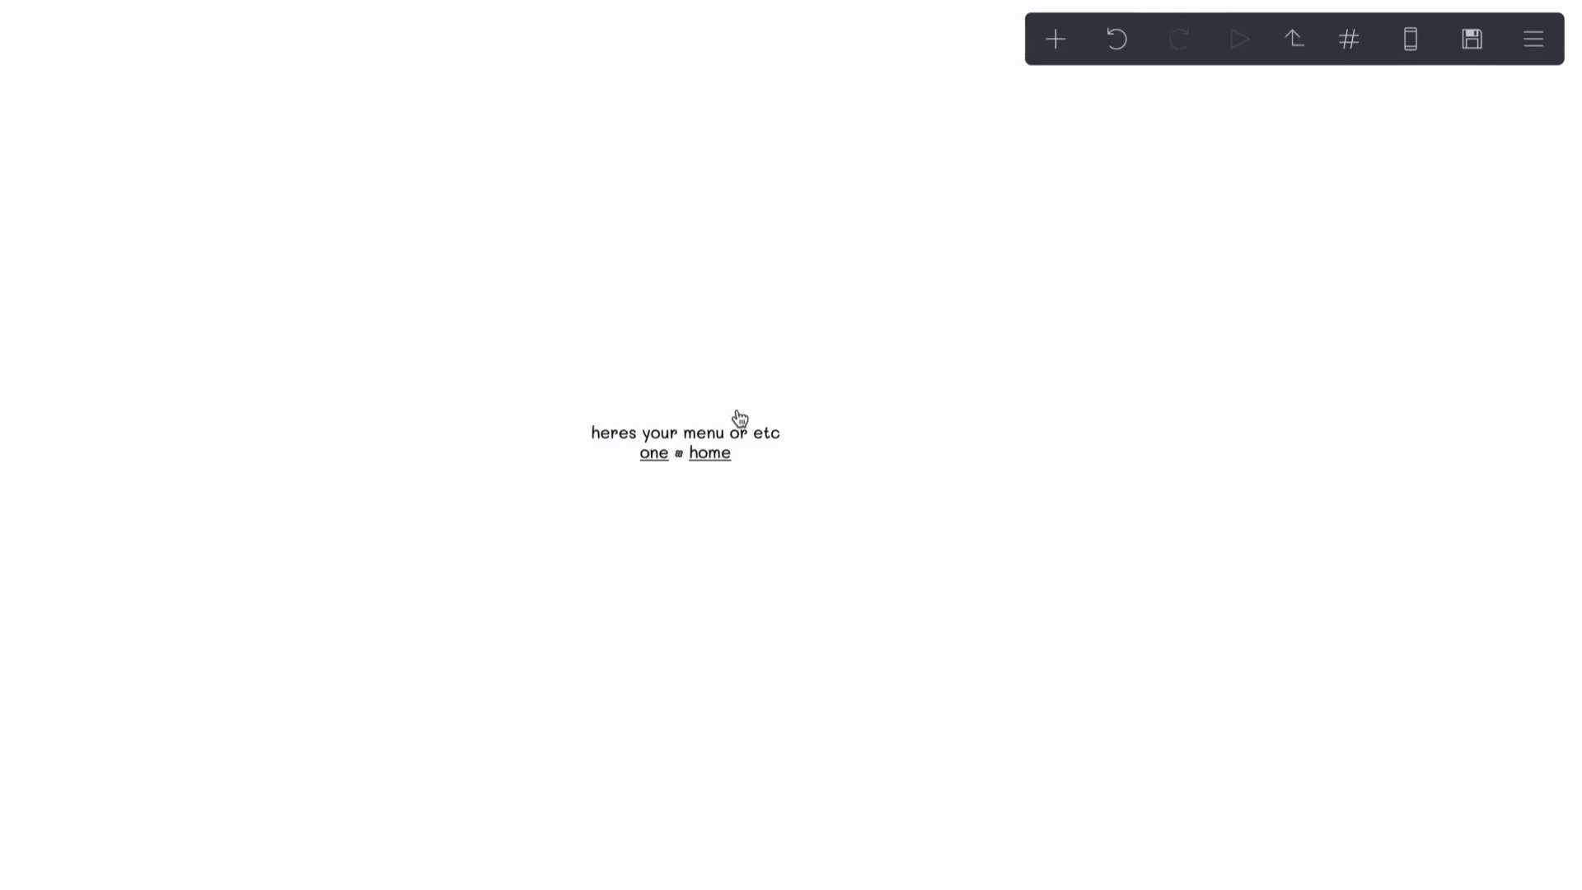
left_click(701, 455)
left_click(33, 23)
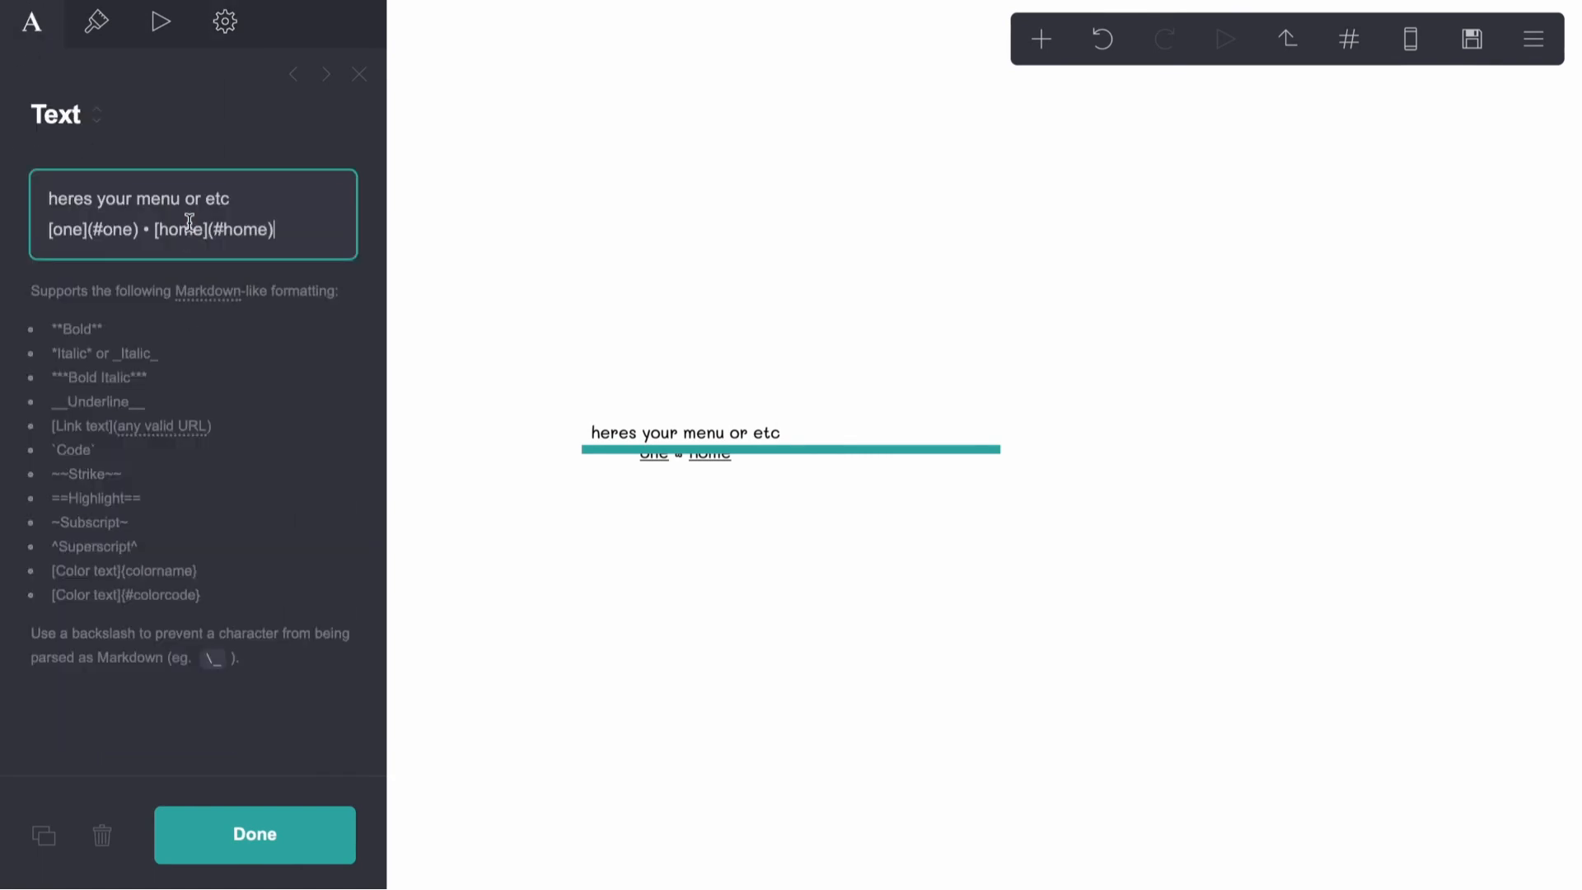
key("ctrl+a")
type("info 01")
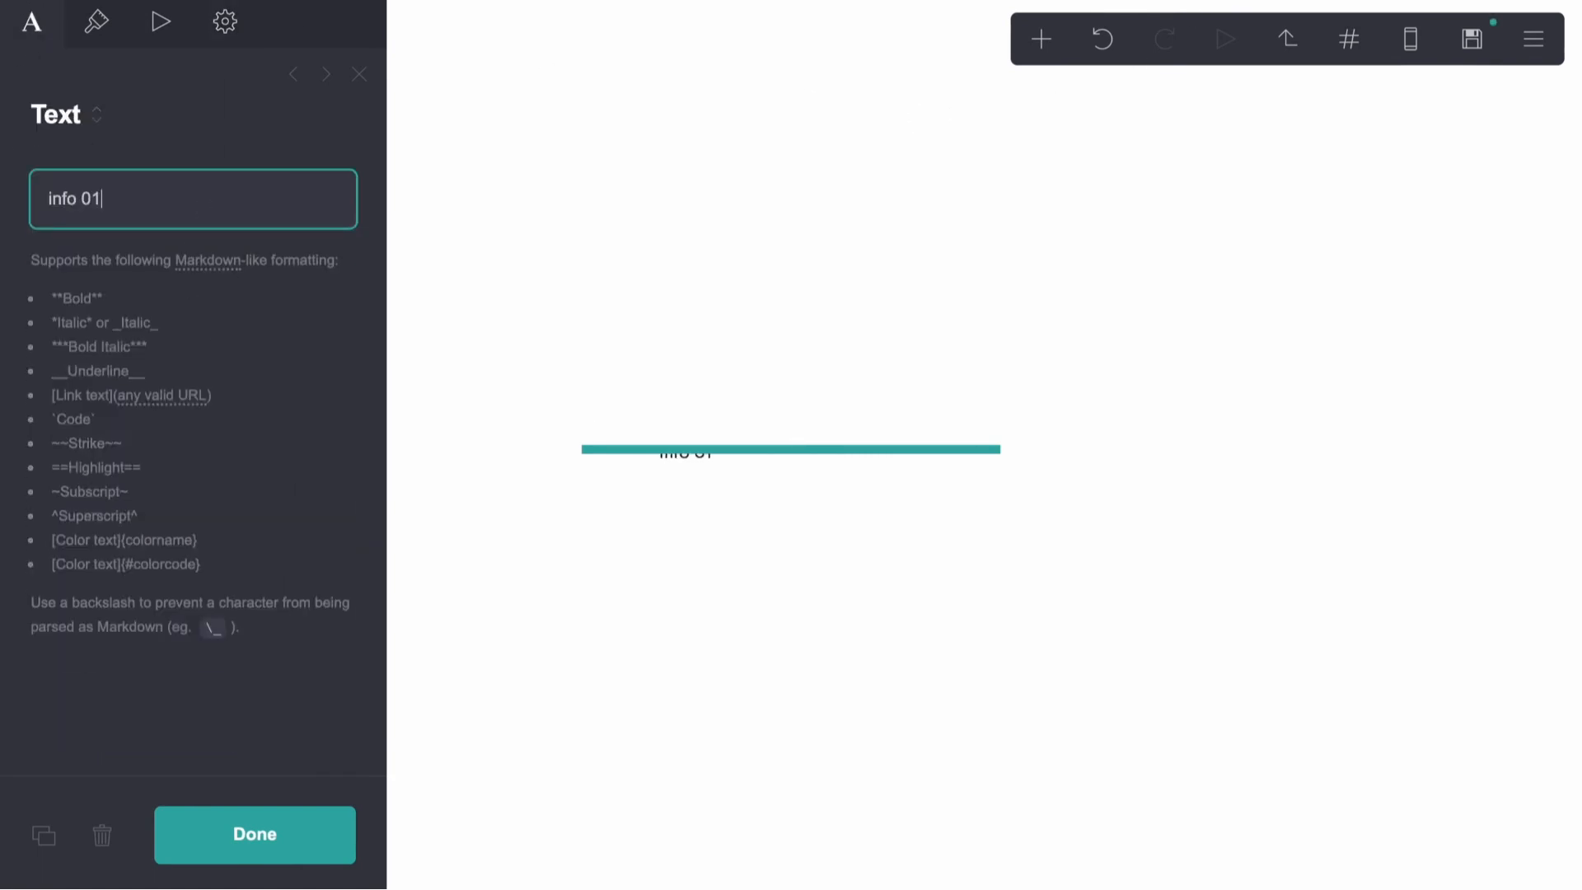
Switch to the one section and replace its text content with "info02"
left_click(1350, 39)
left_click(1251, 172)
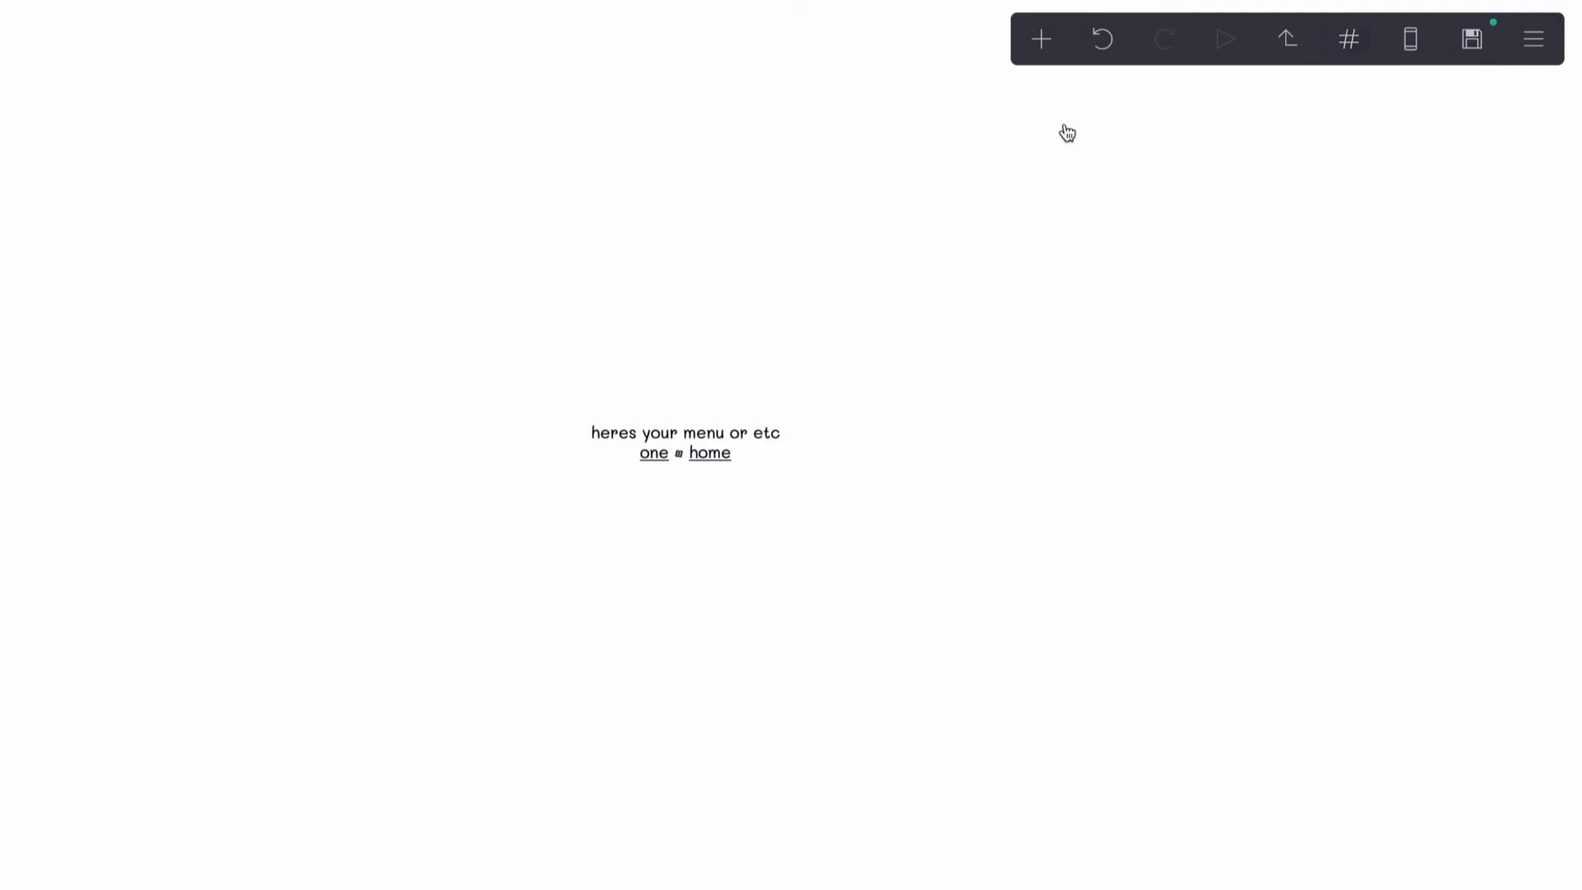
left_click(728, 459)
left_click(660, 437)
key("ctrl+a")
type("info 02")
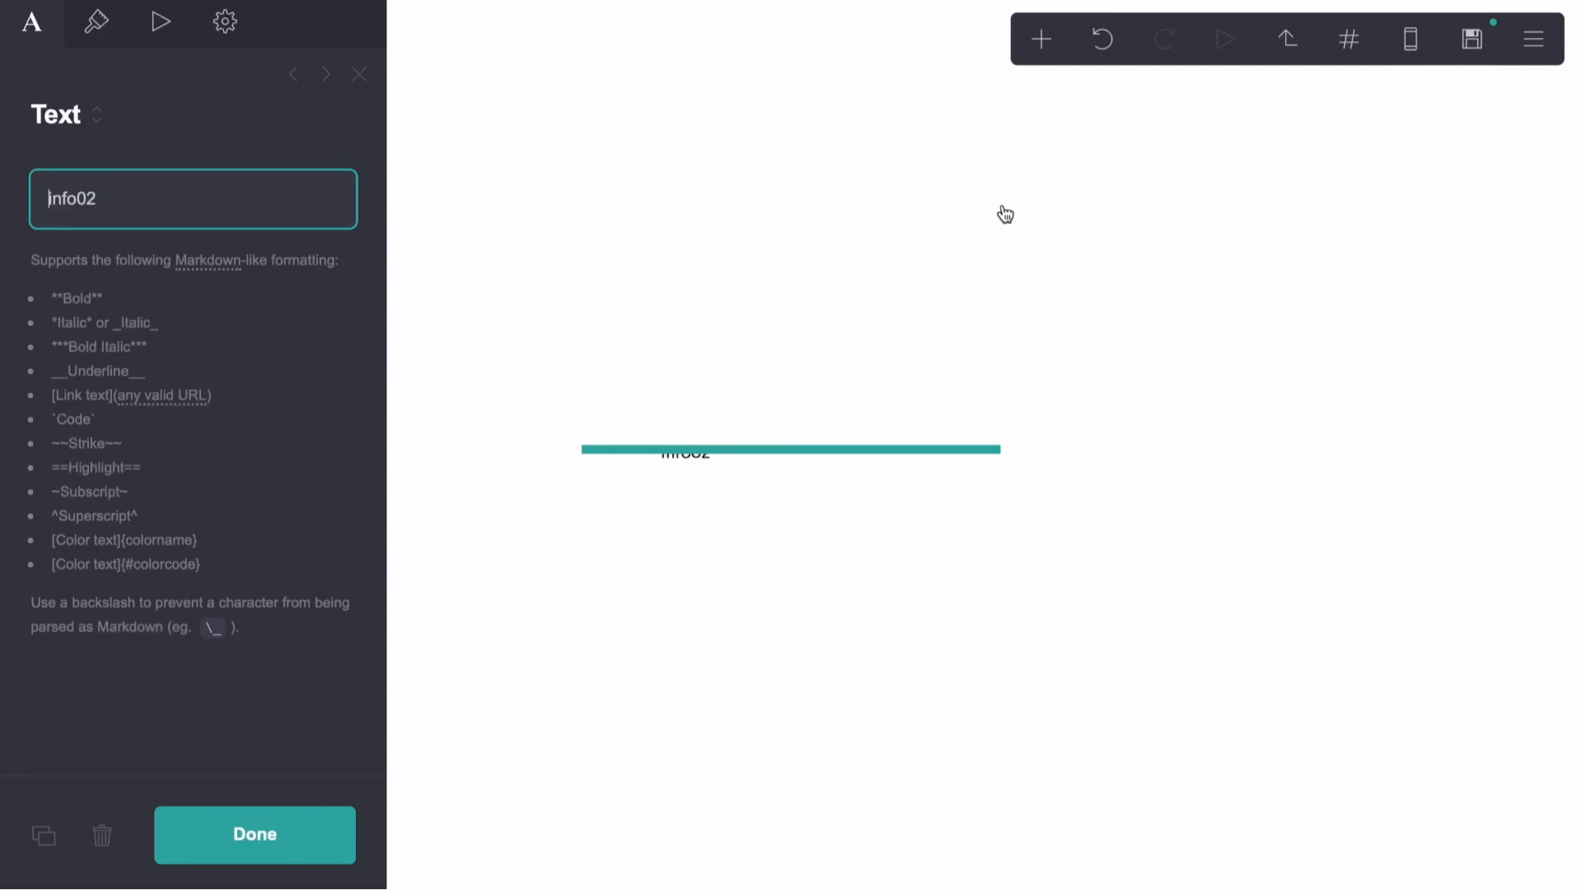
Set the bottom value to 1em in the default custom text style of the home section's "info 01" text
left_click(1295, 45)
left_click(1349, 39)
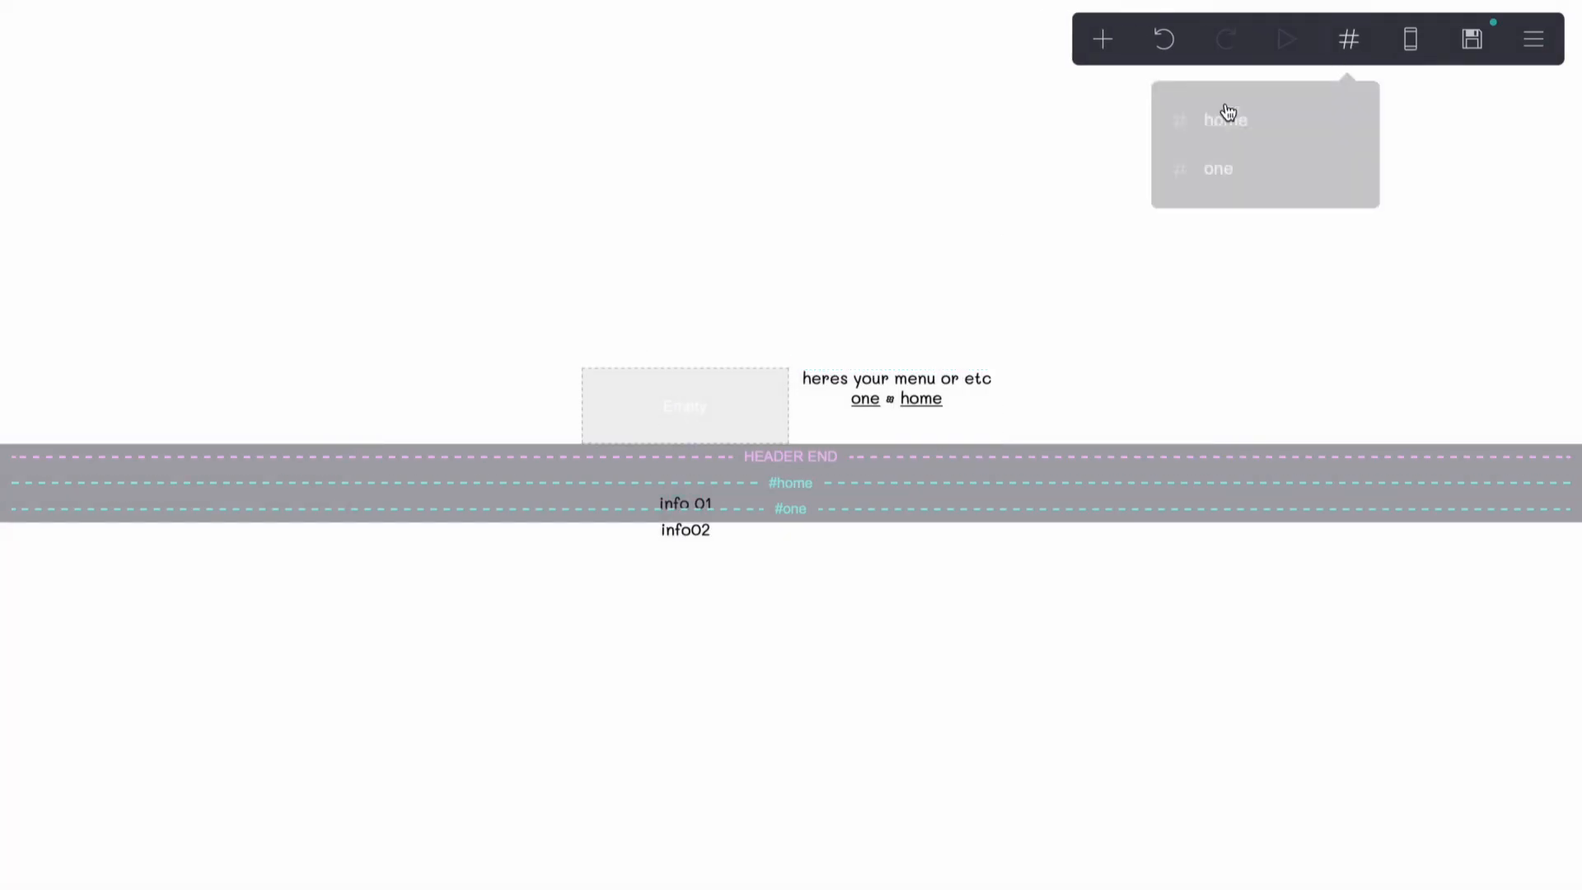
left_click(1184, 128)
left_click(739, 469)
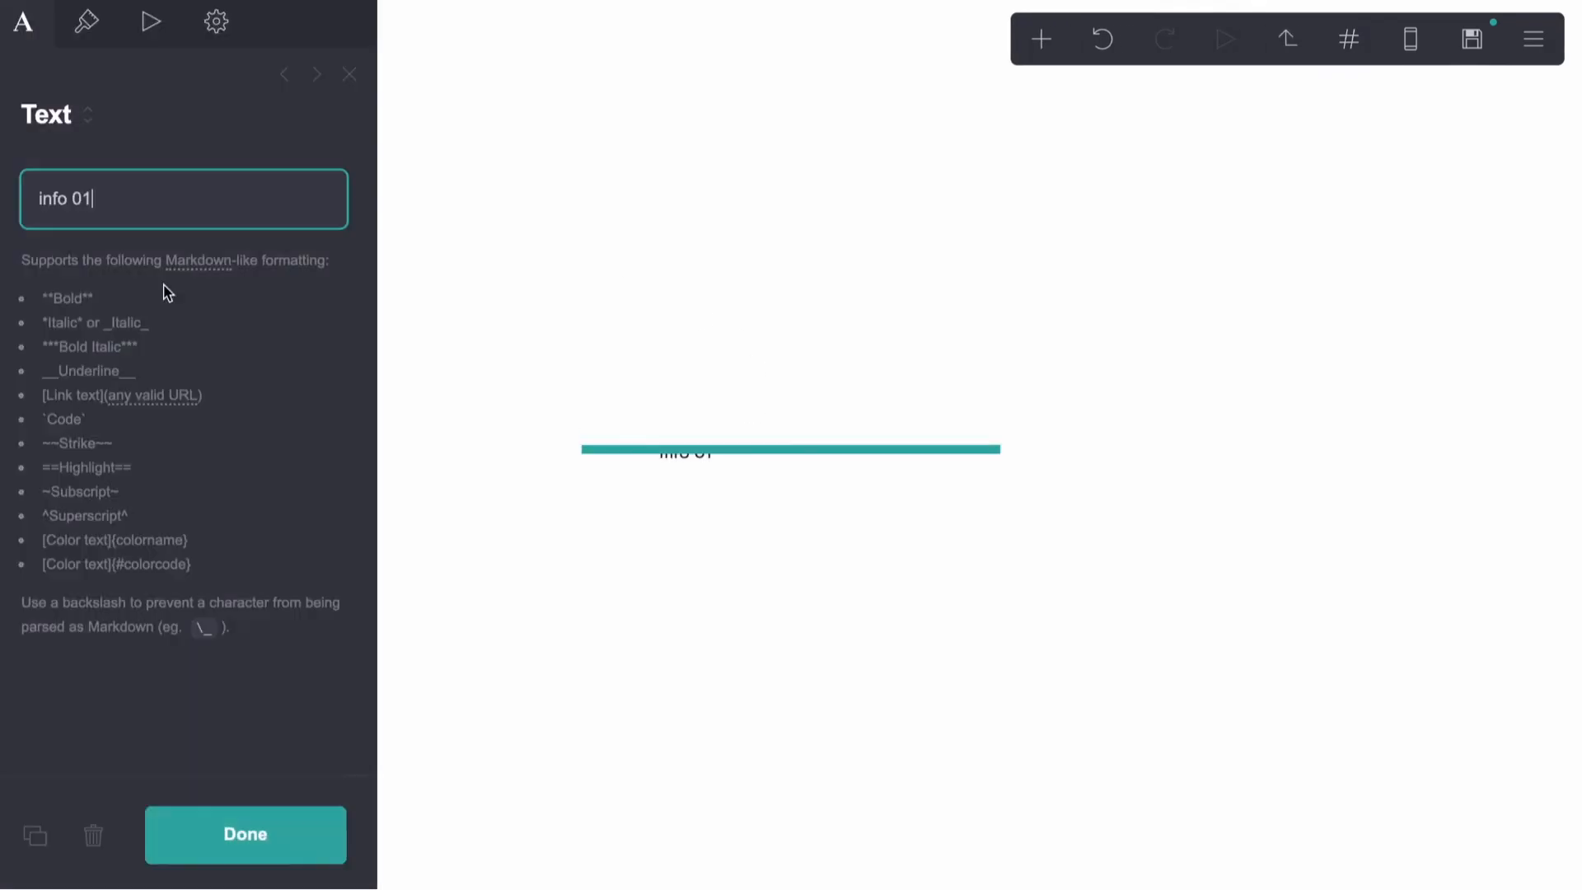
left_click(225, 22)
left_click(216, 266)
left_click(136, 285)
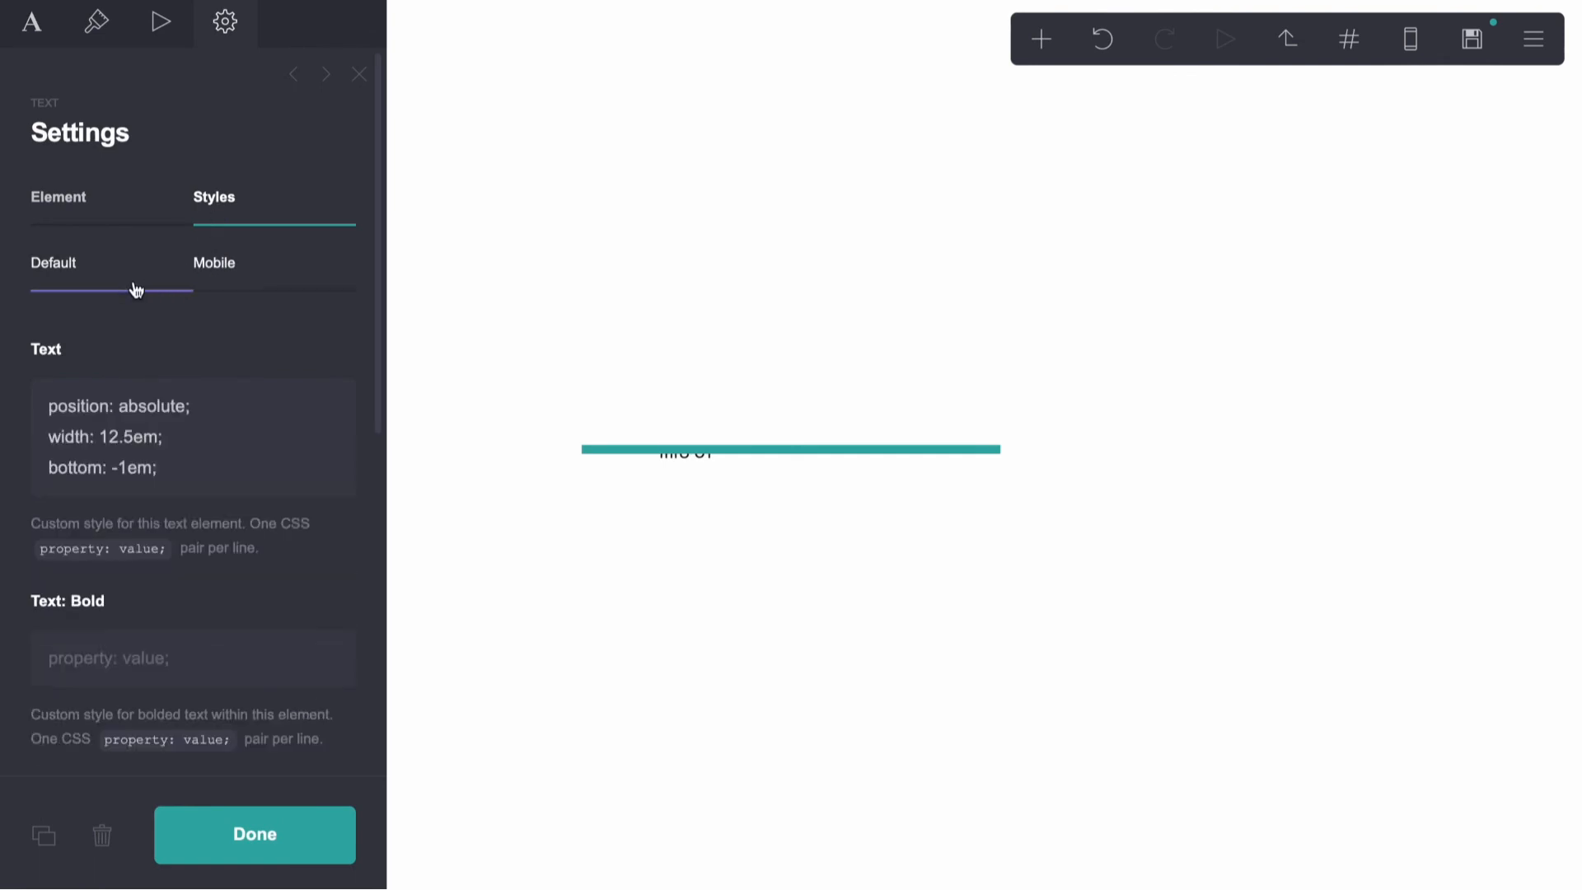
left_click(128, 468)
key("BackSpace")
key("BackSpace")
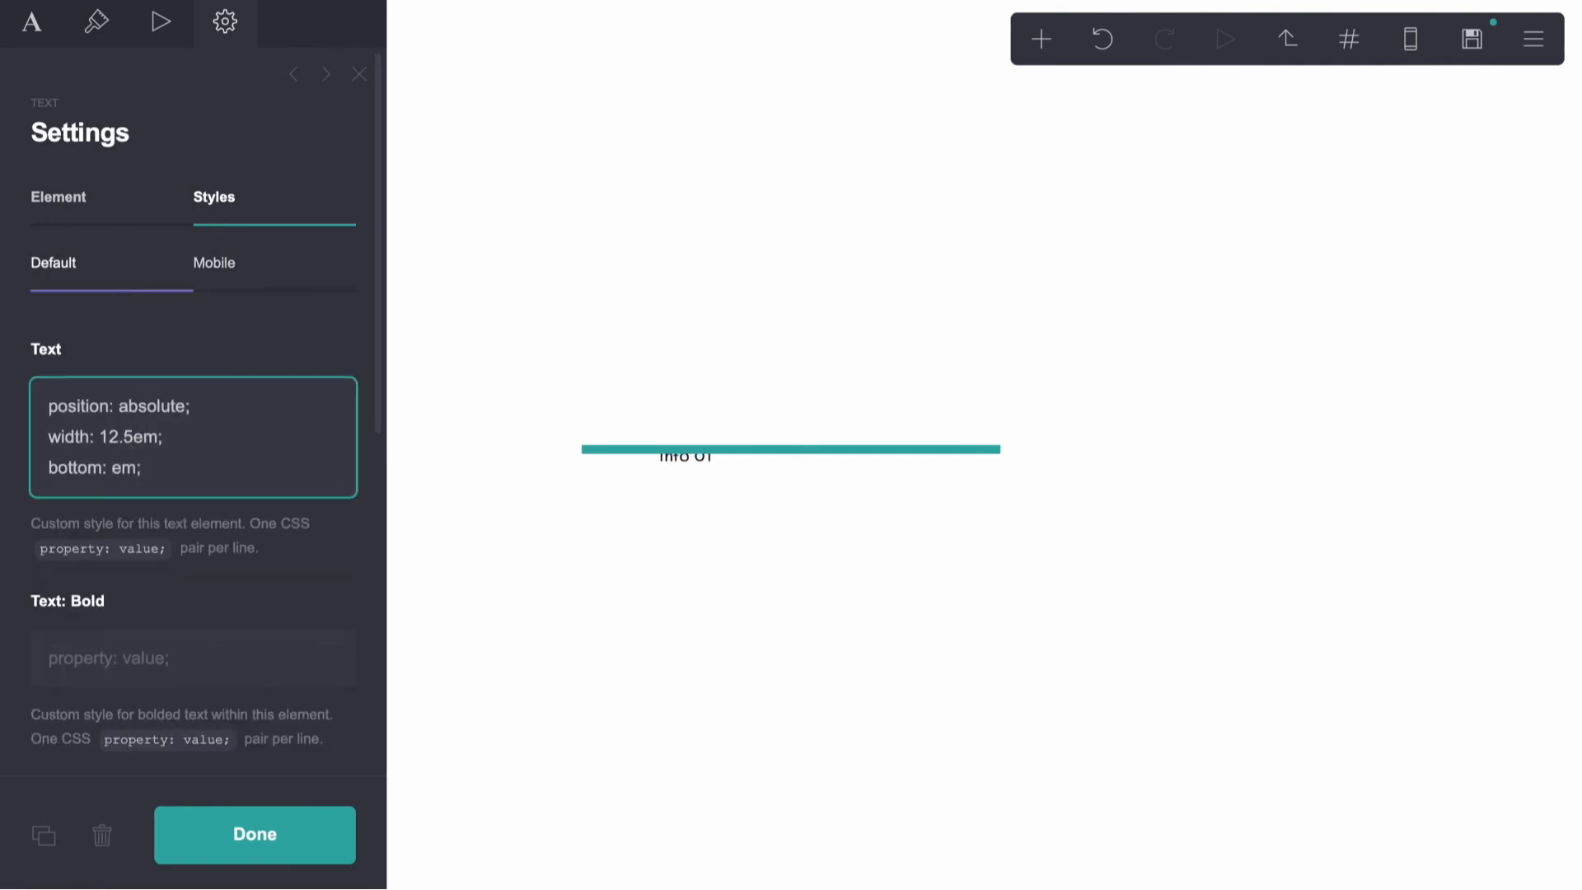
type("1")
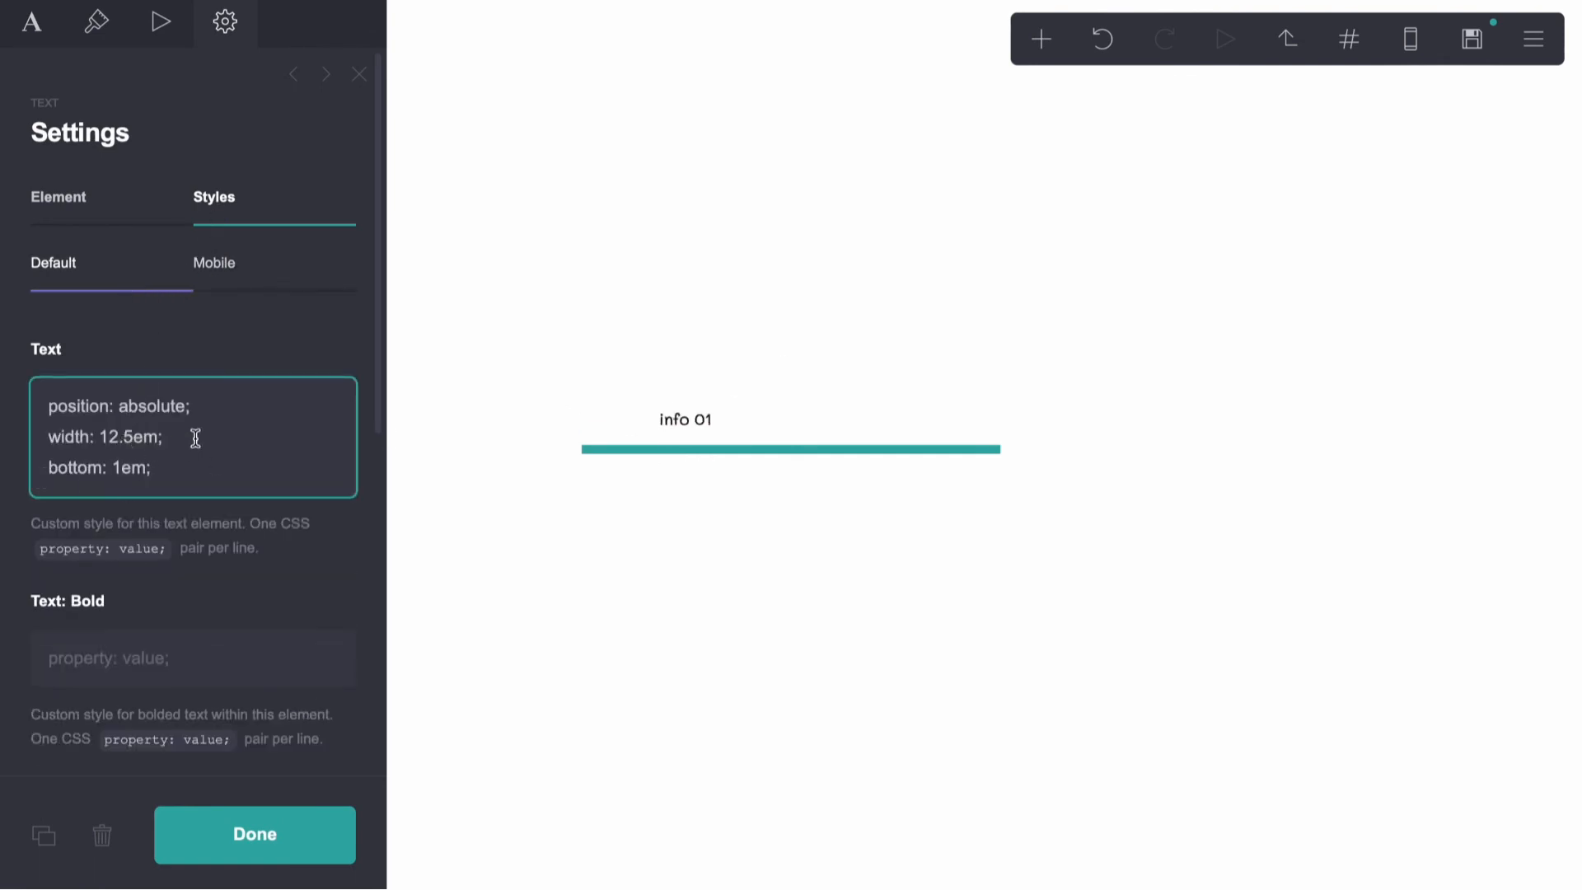
Copy the home text's three custom style lines over those of the one section's "info02" text
key("ctrl+a")
left_click(1296, 46)
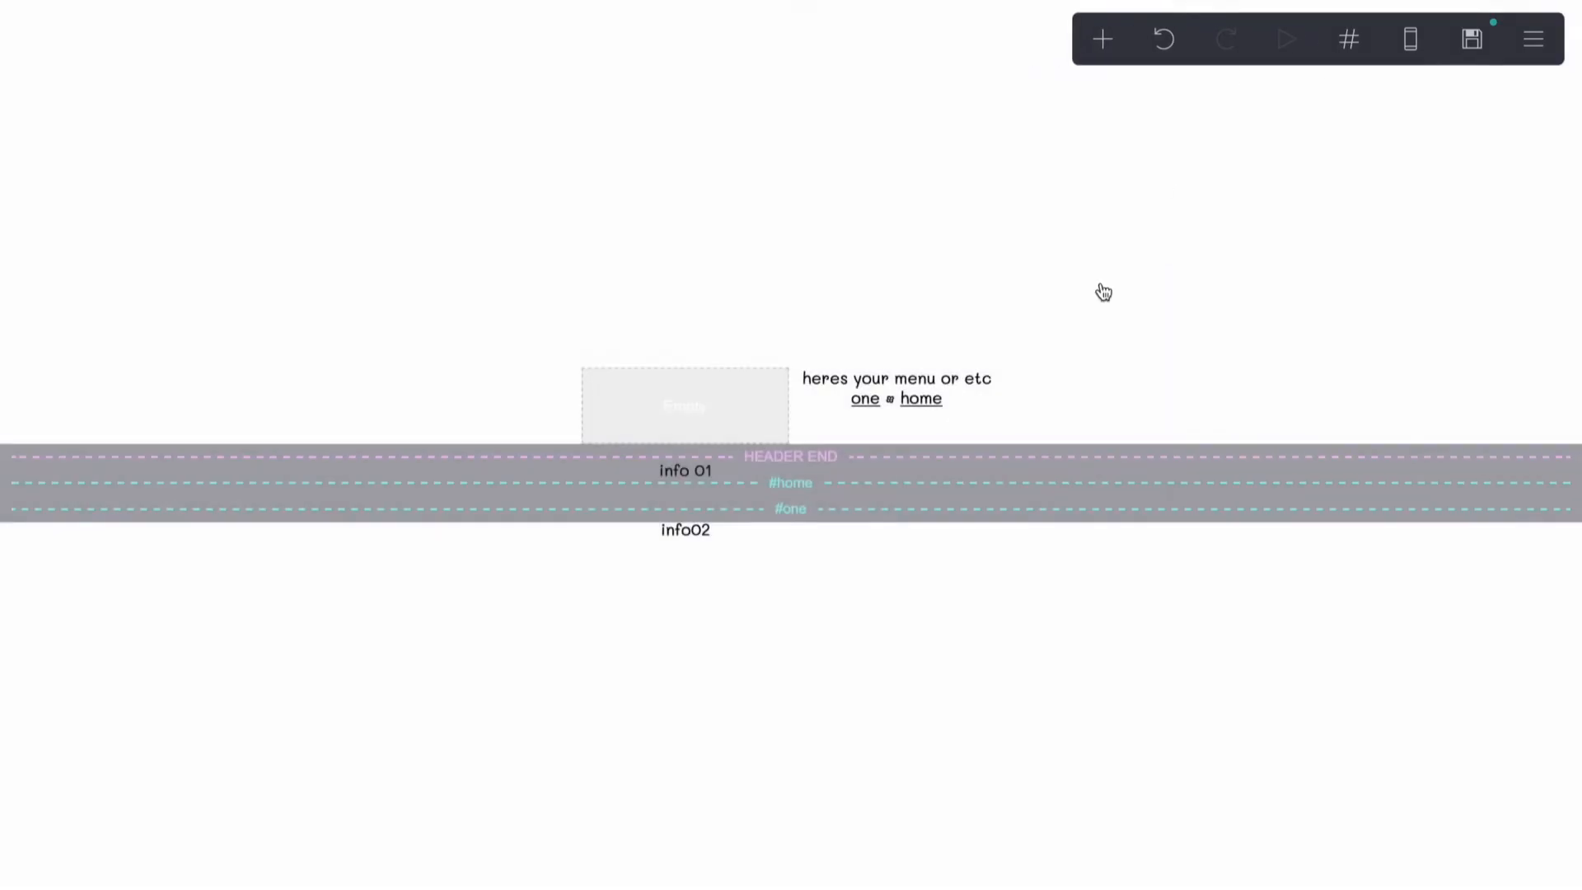
left_click(1350, 39)
left_click(1259, 185)
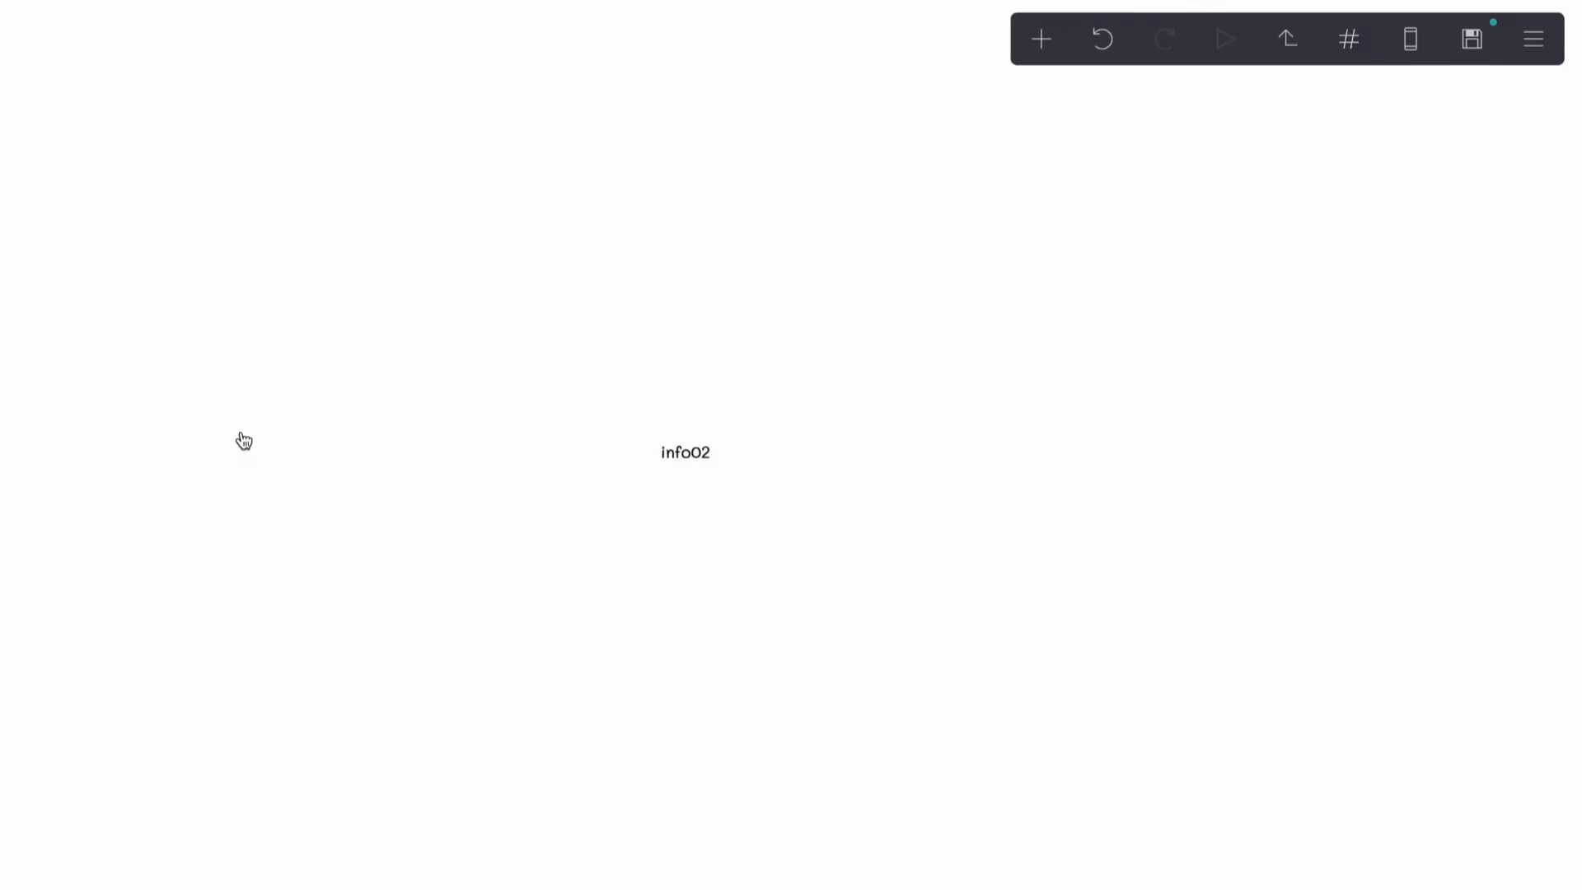
left_click(719, 451)
left_click(694, 451)
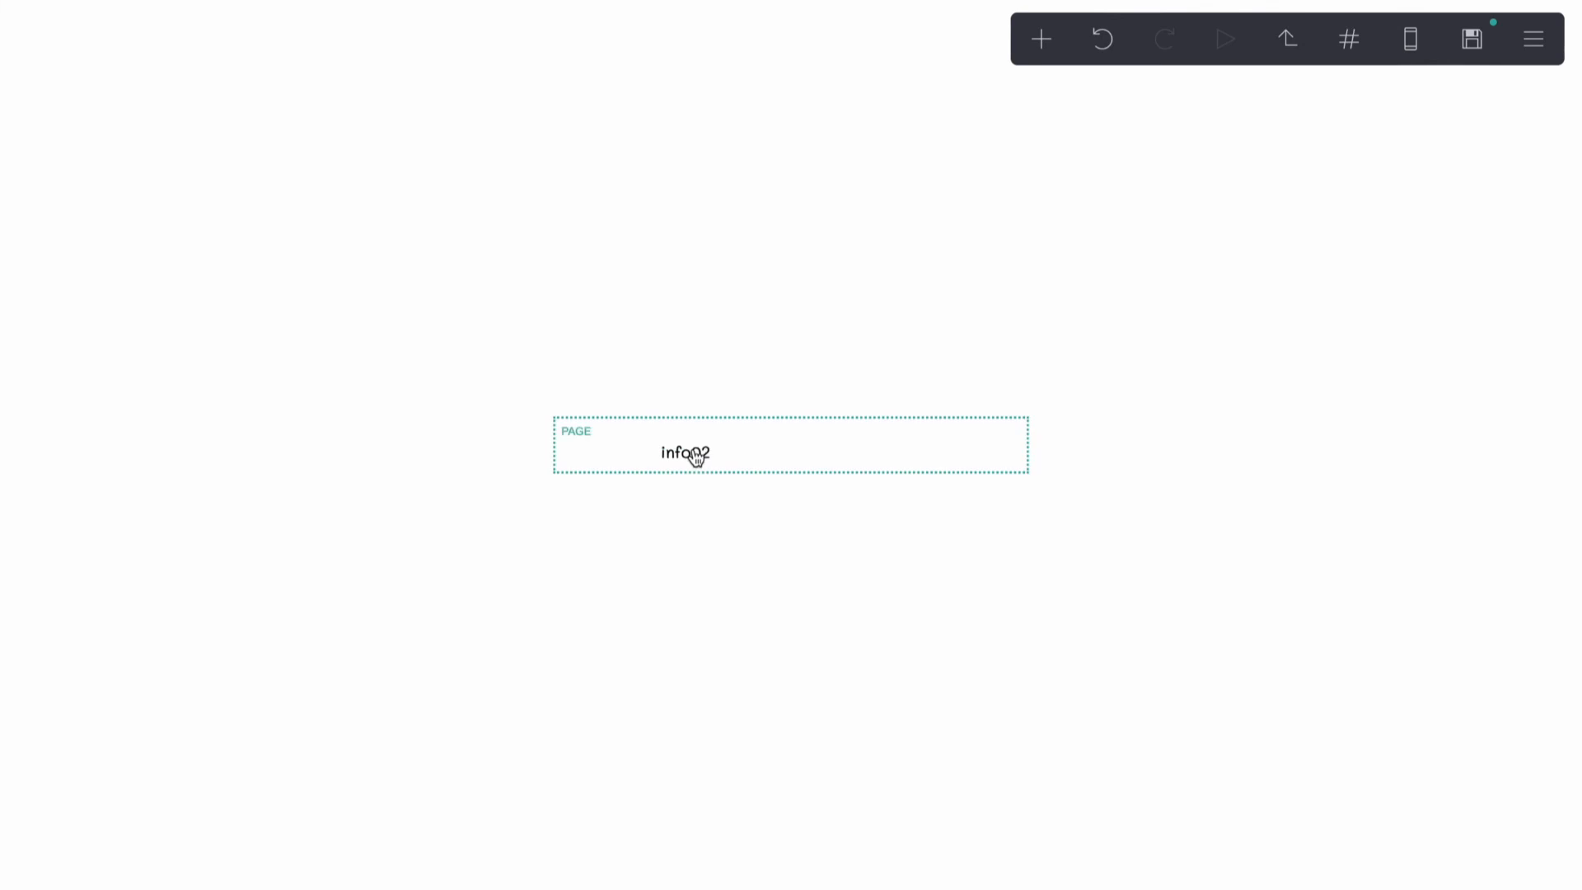
left_click(697, 458)
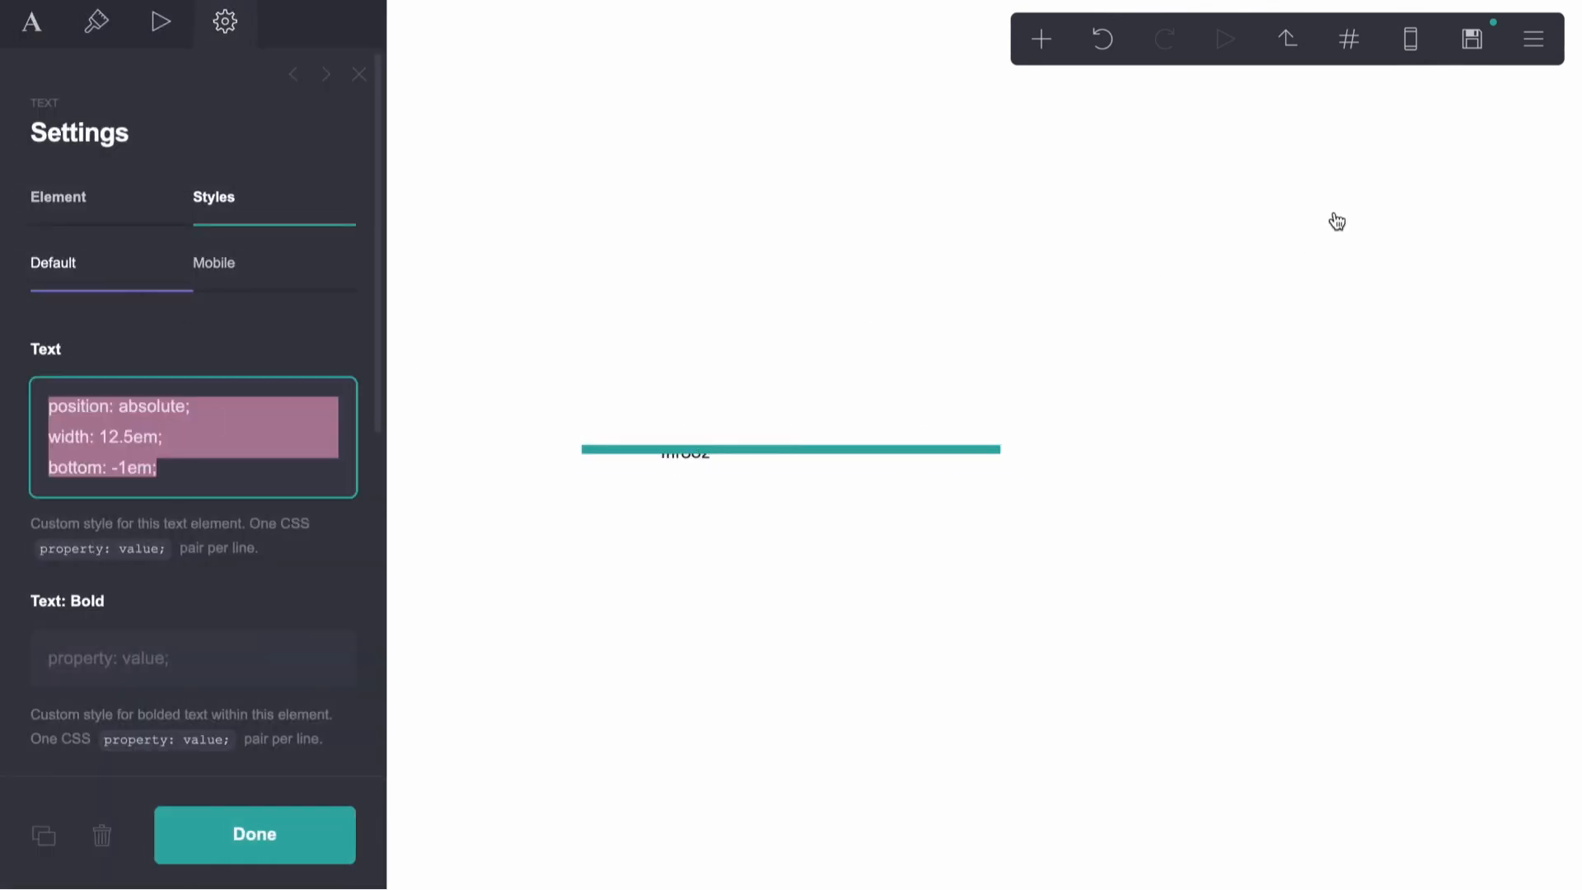
Publish the changes to the .drr.ac URL and try the one and home menu links on the live page
left_click(1473, 39)
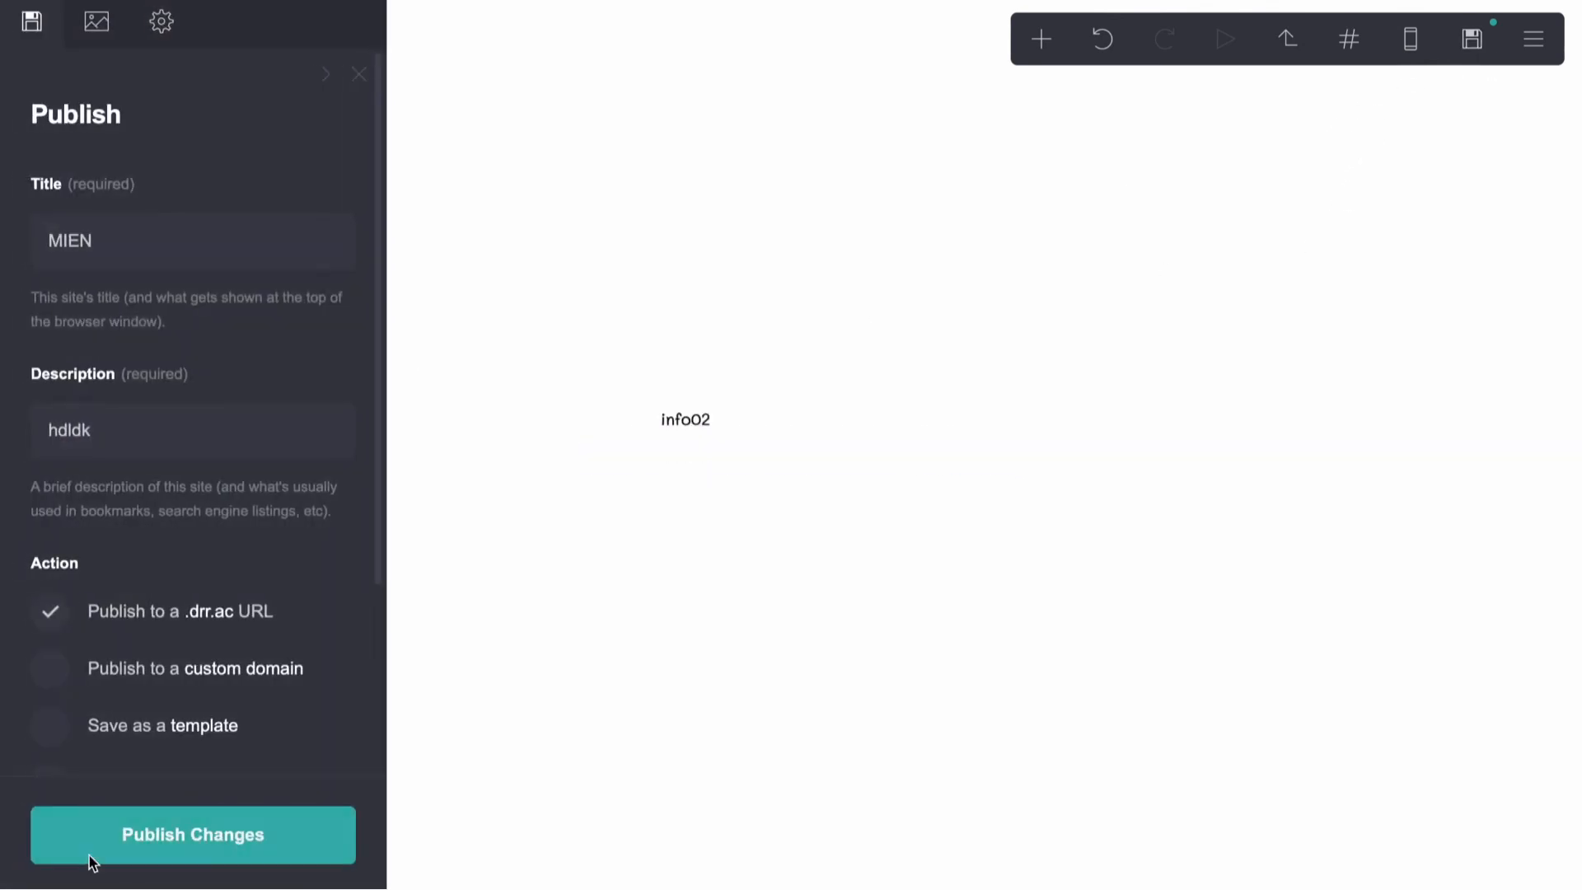
left_click(93, 862)
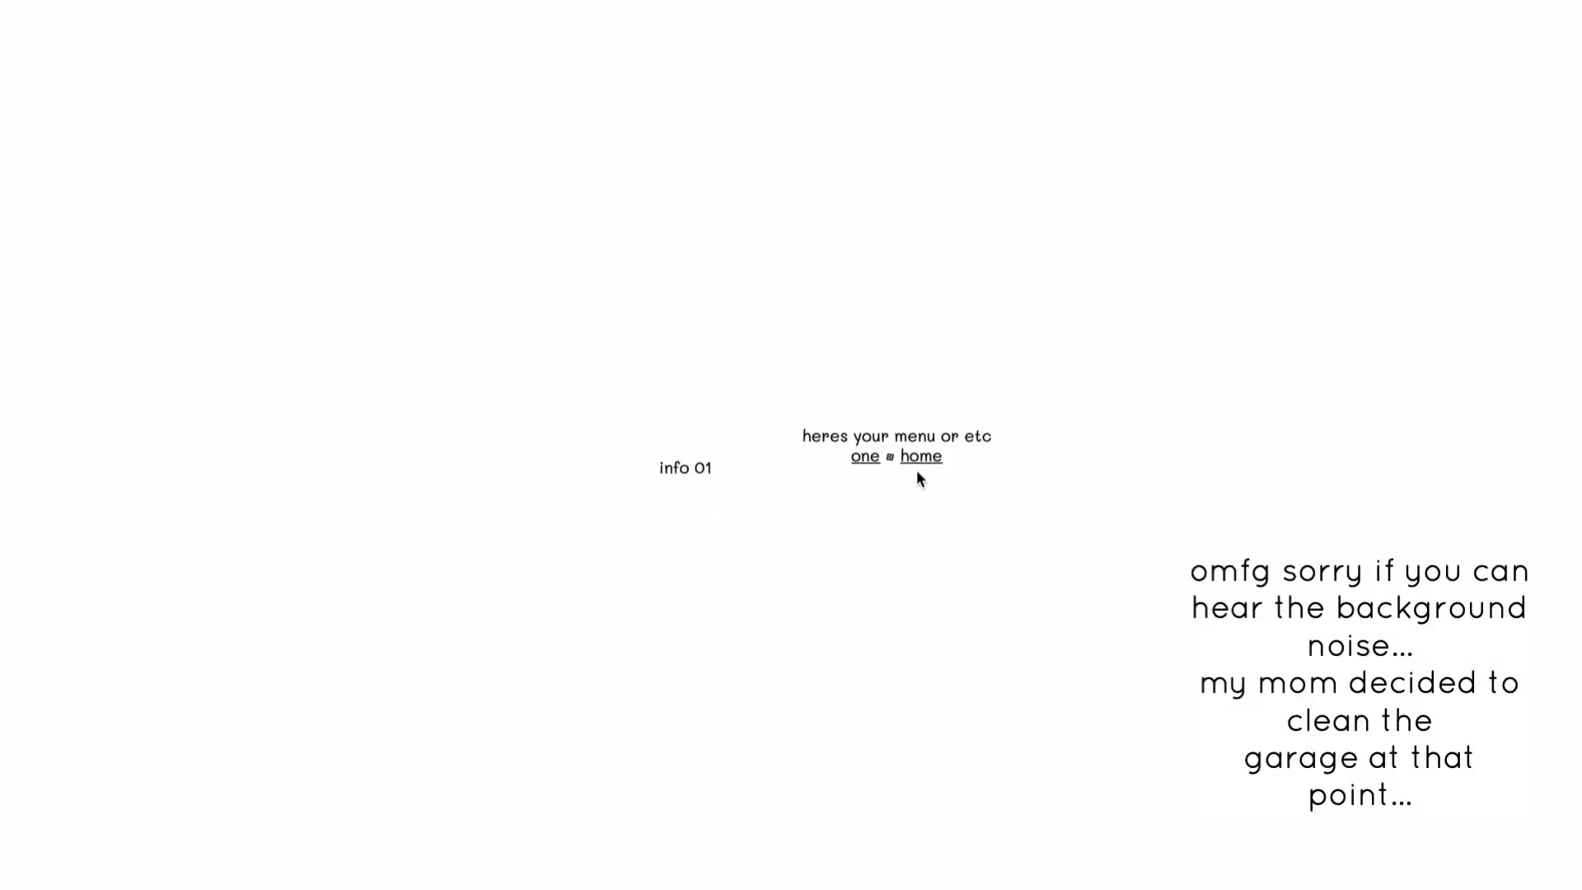
left_click(877, 464)
left_click(931, 451)
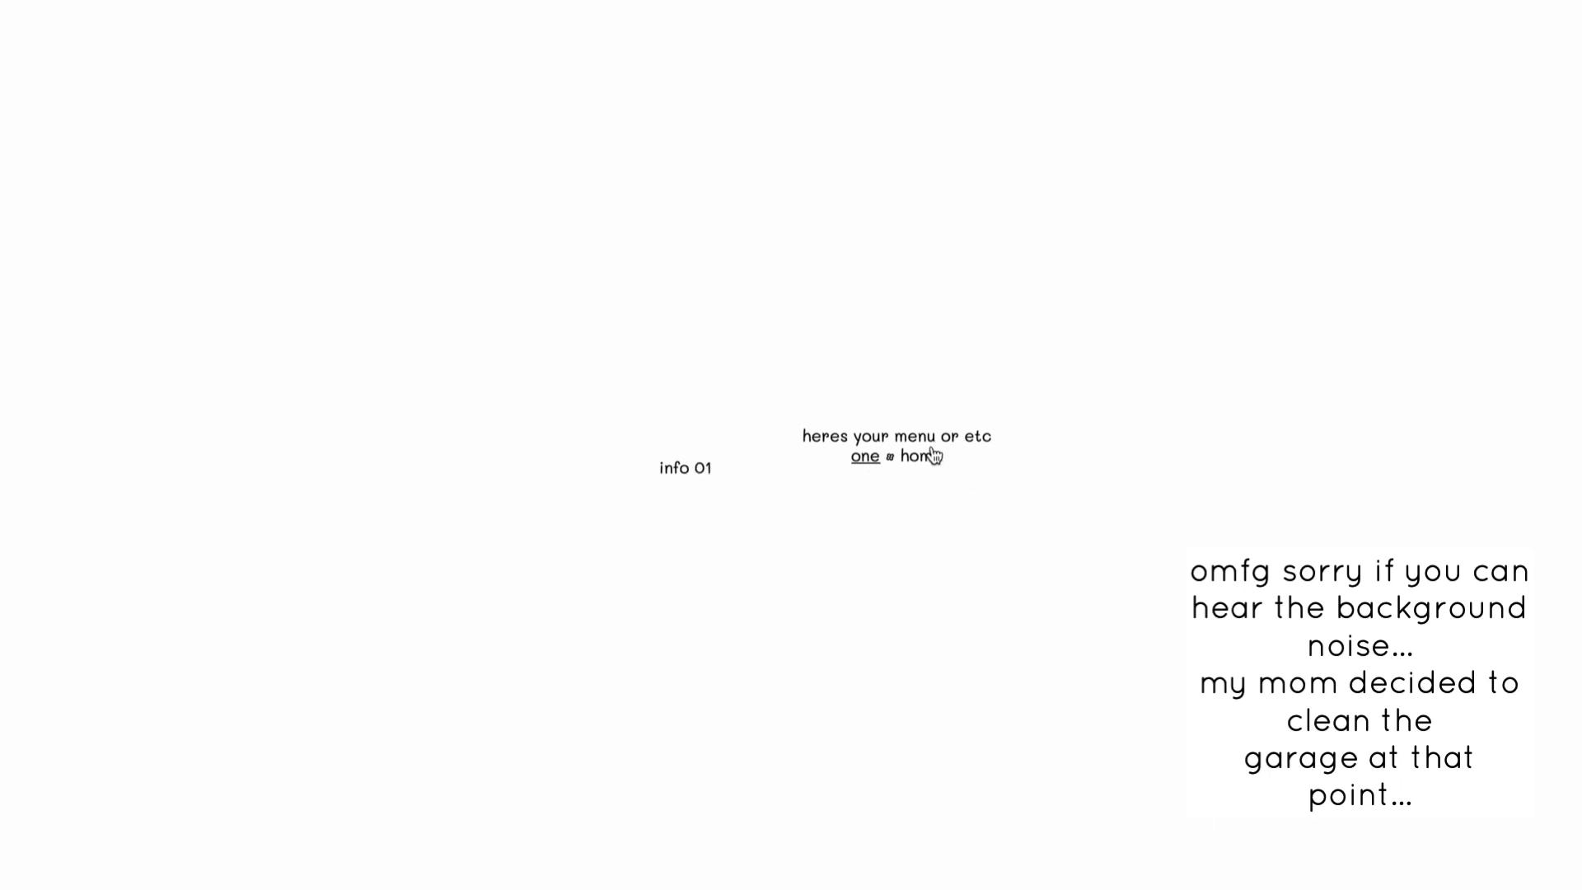